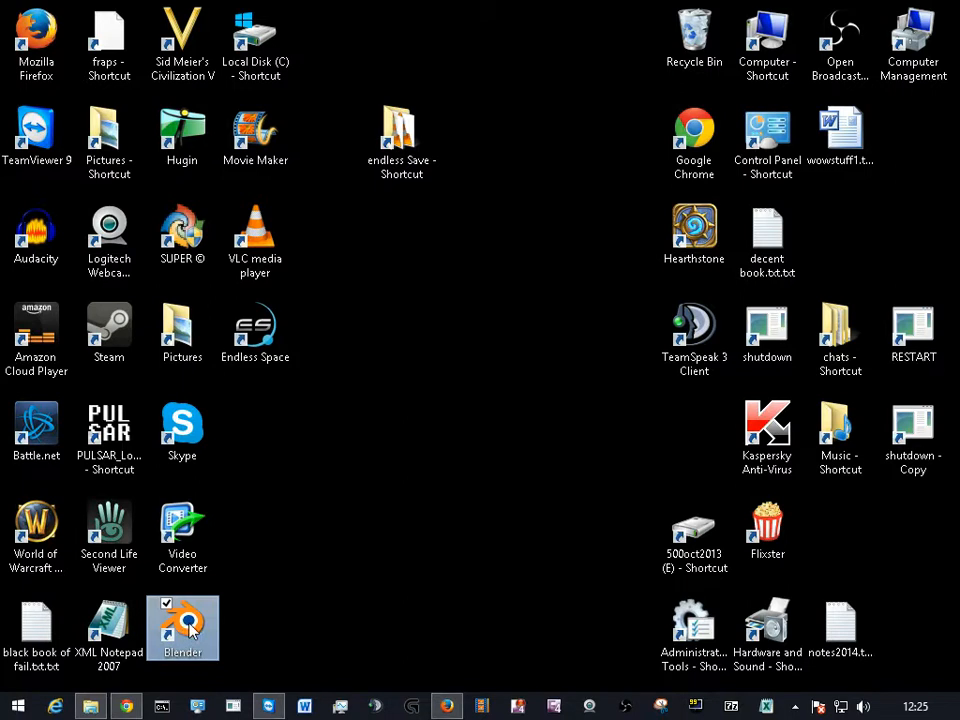
Launch Blender, dismiss its splash screen and widen the properties editor beside the 3D viewport.
{"action": "double_click", "coordinate": [188, 622]}
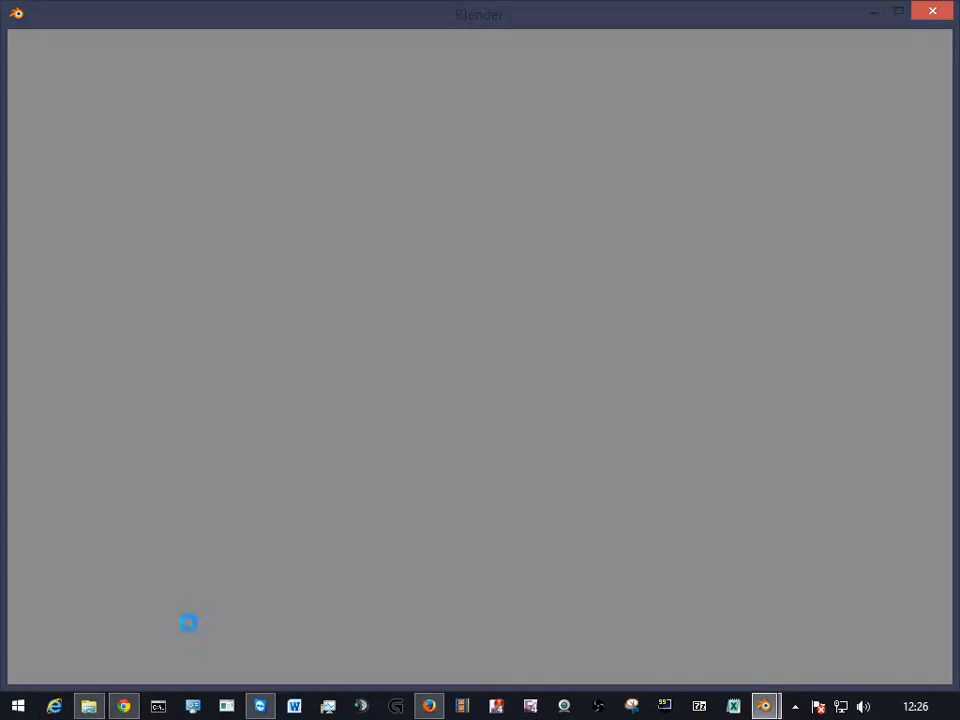
{"action": "left_click", "coordinate": [221, 360]}
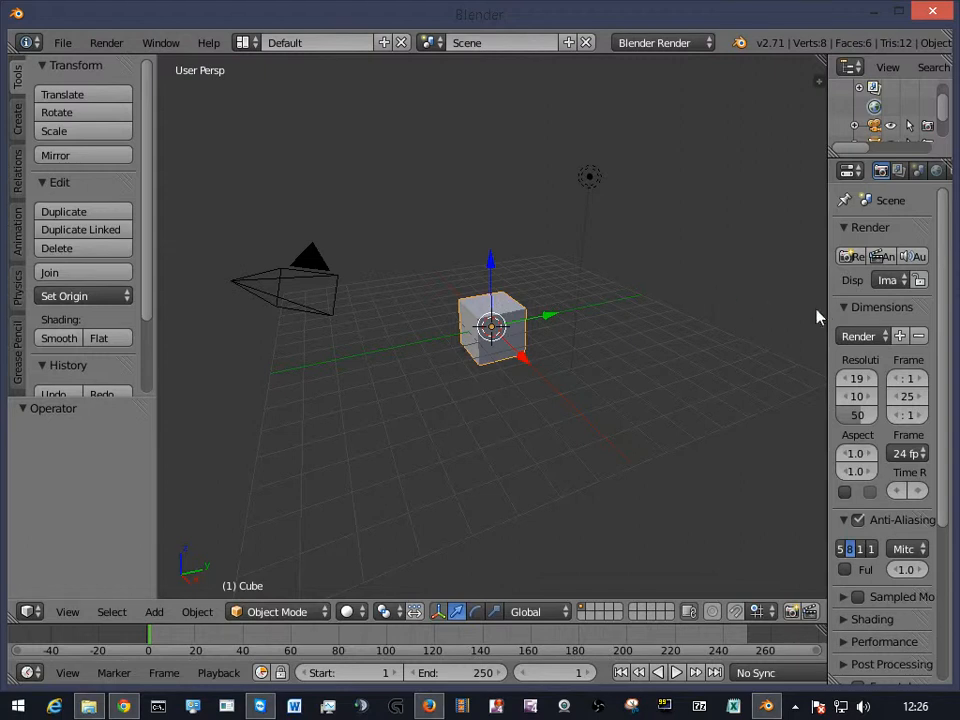
{"action": "left_click_drag", "start_coordinate": [828, 318], "coordinate": [612, 294]}
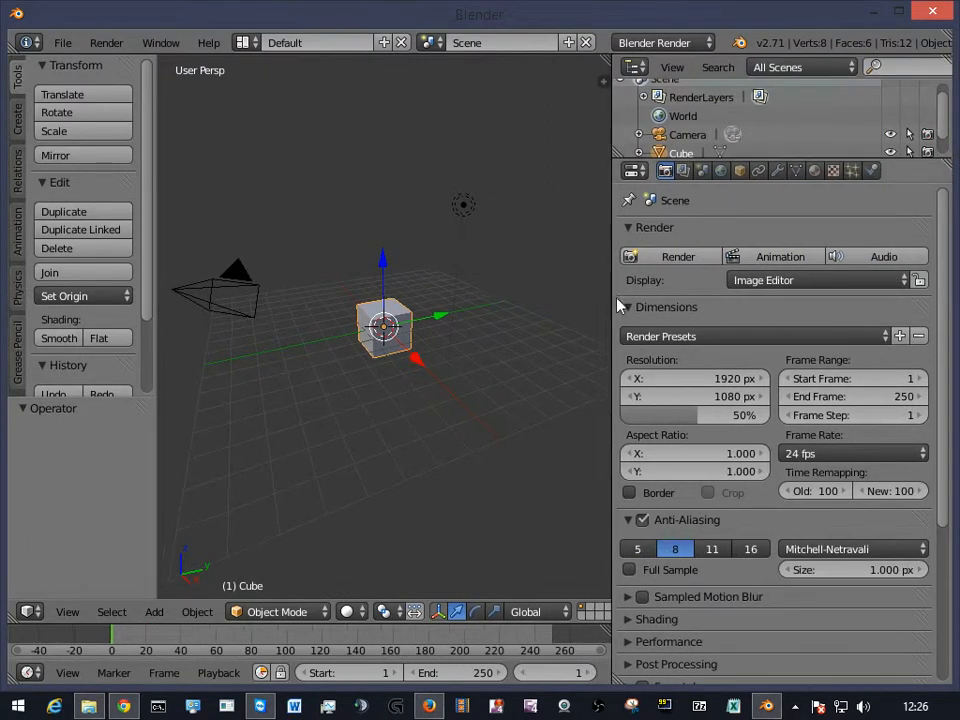
Set the render resolution to 1280 by 1024 px at 100% scale.
{"action": "double_click", "coordinate": [700, 378]}
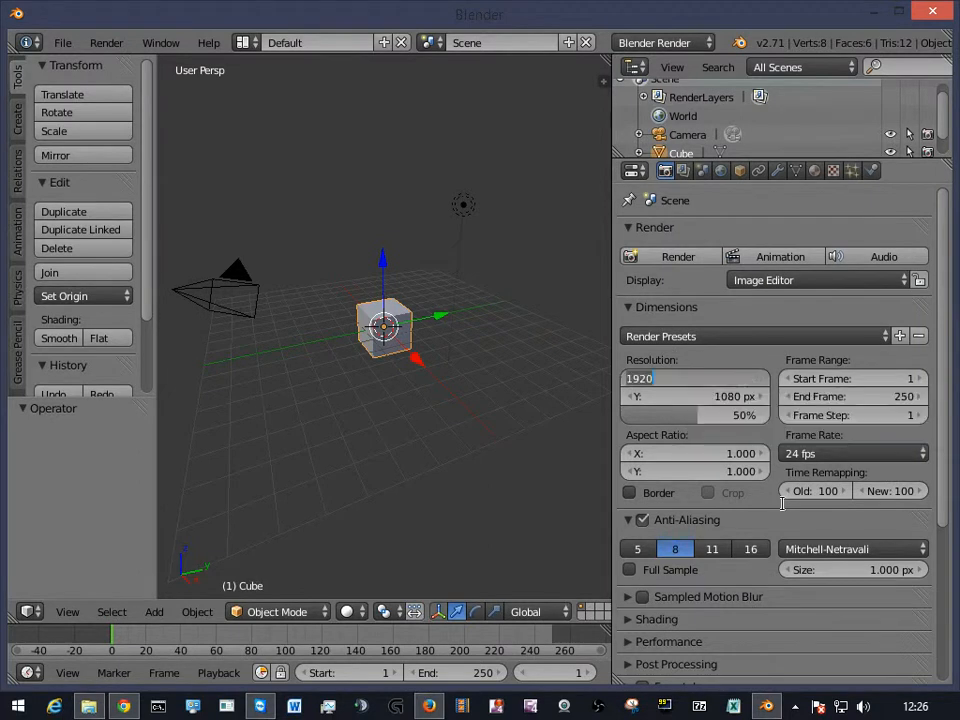
{"action": "type", "text": "1280"}
{"action": "key", "text": "Tab"}
{"action": "type", "text": "10"}
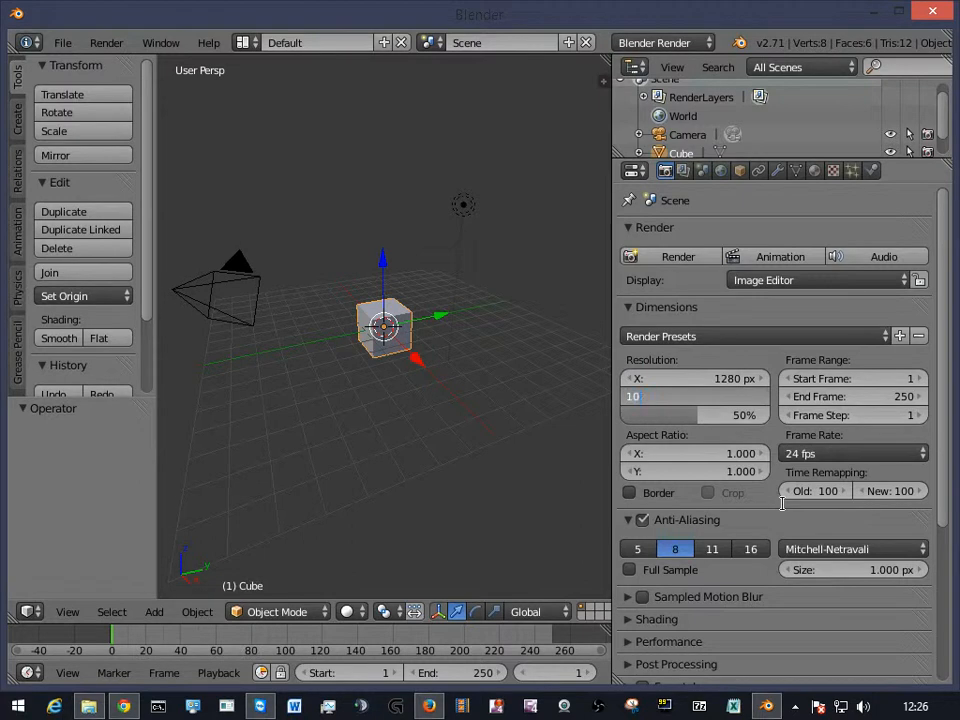
{"action": "key", "text": "Return"}
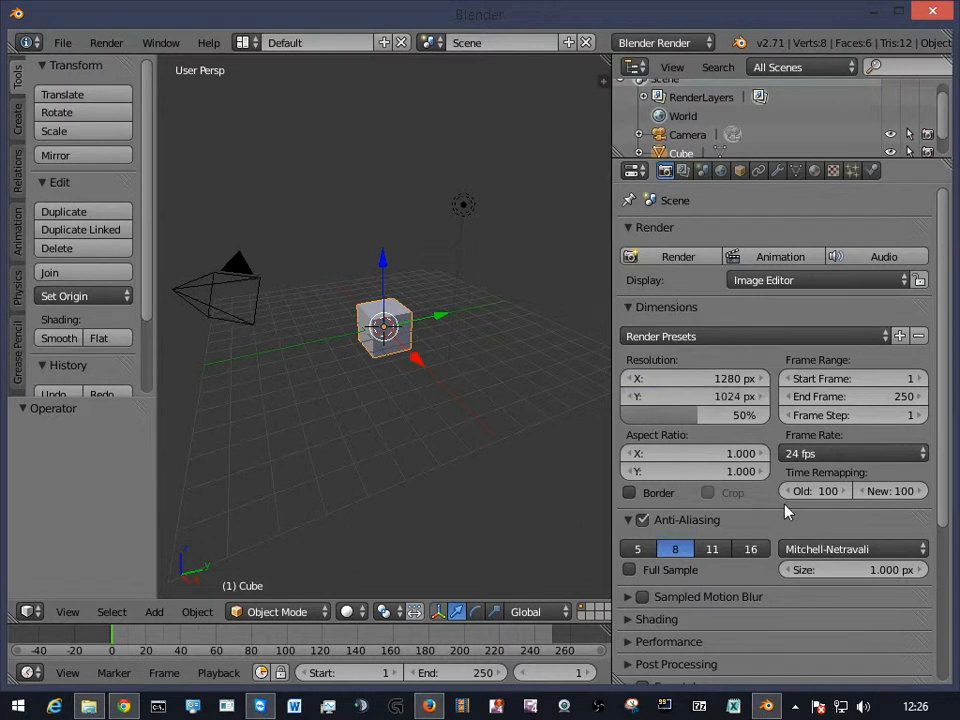
{"action": "left_click", "coordinate": [743, 415]}
{"action": "type", "text": "100"}
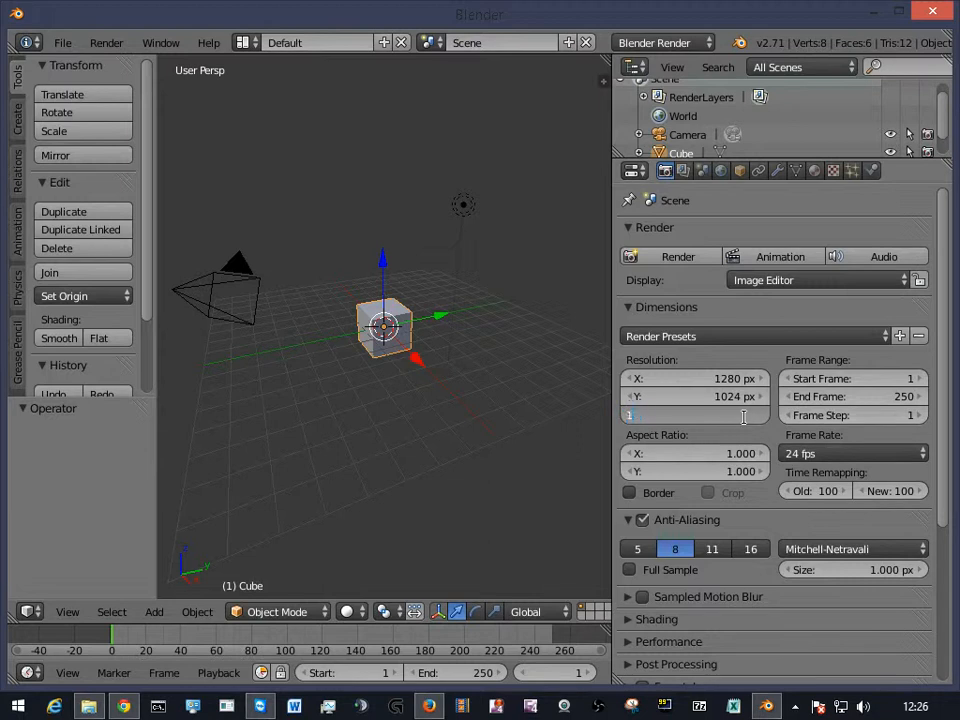
{"action": "key", "text": "Return"}
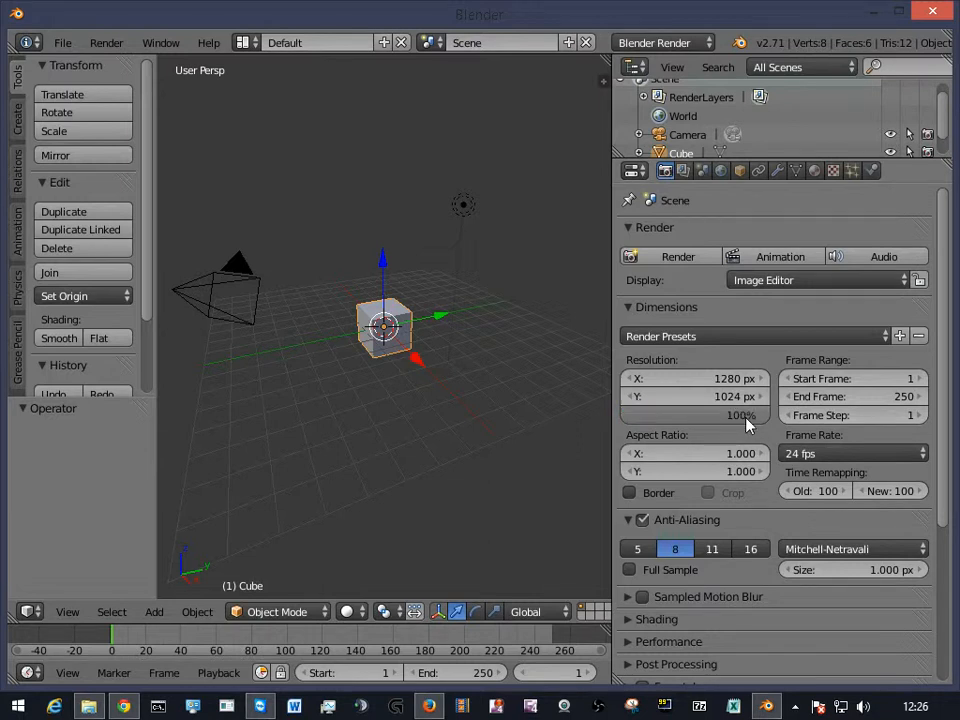
Set the render output folder to C:\Users\user1\Videos\.
{"action": "scroll", "coordinate": [745, 425], "scroll_direction": "down", "scroll_amount": 1}
{"action": "scroll", "coordinate": [741, 426], "scroll_direction": "down", "scroll_amount": 1}
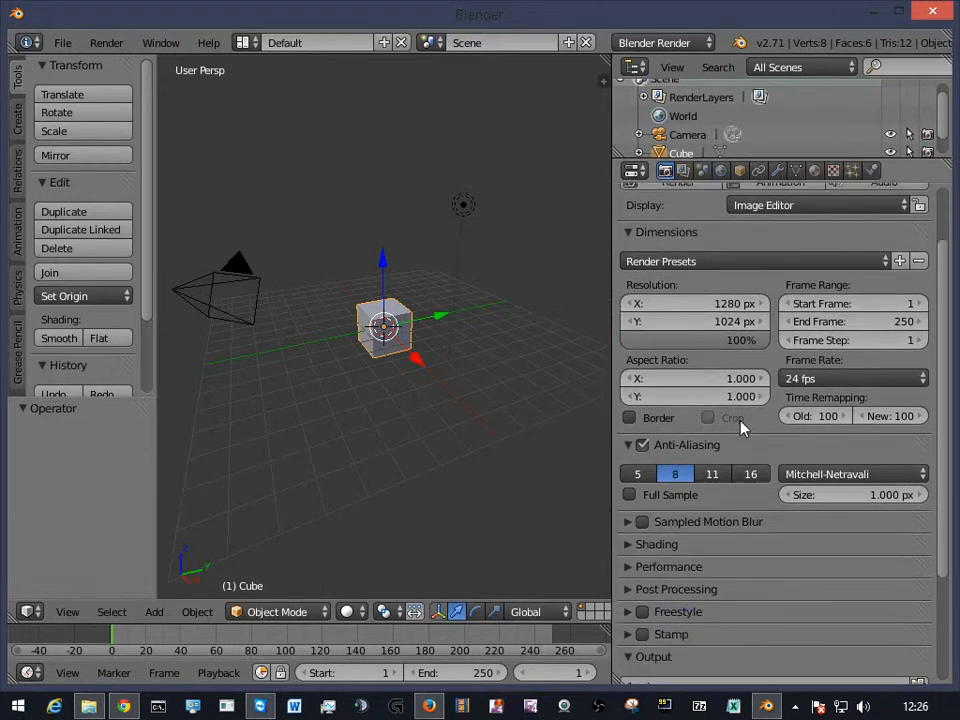
{"action": "scroll", "coordinate": [742, 427], "scroll_direction": "up", "scroll_amount": 2}
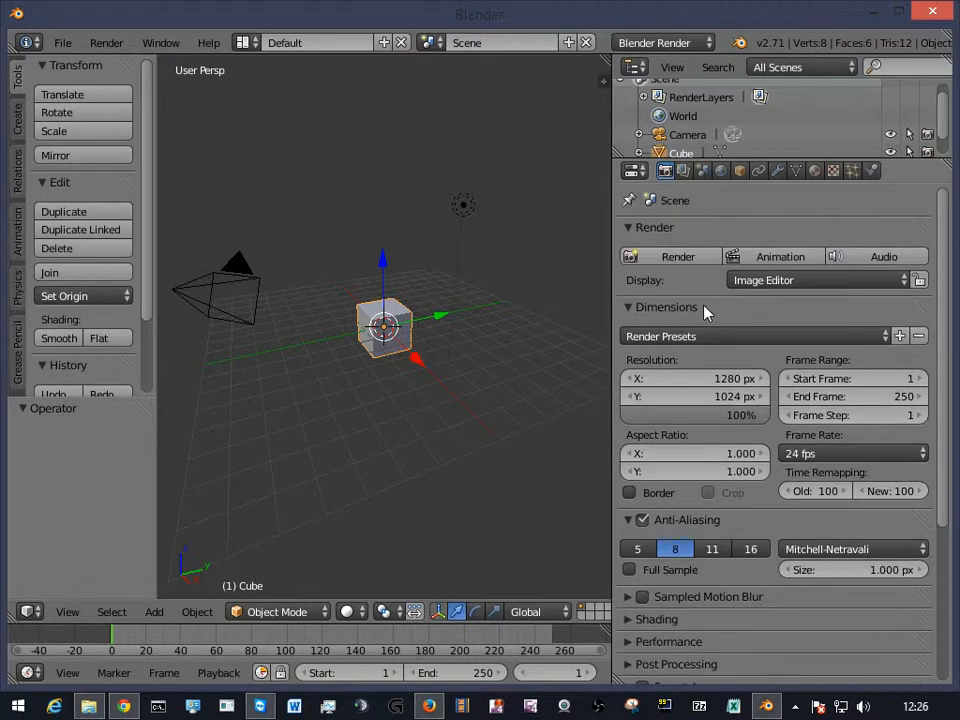
{"action": "scroll", "coordinate": [745, 368], "scroll_direction": "down", "scroll_amount": 6}
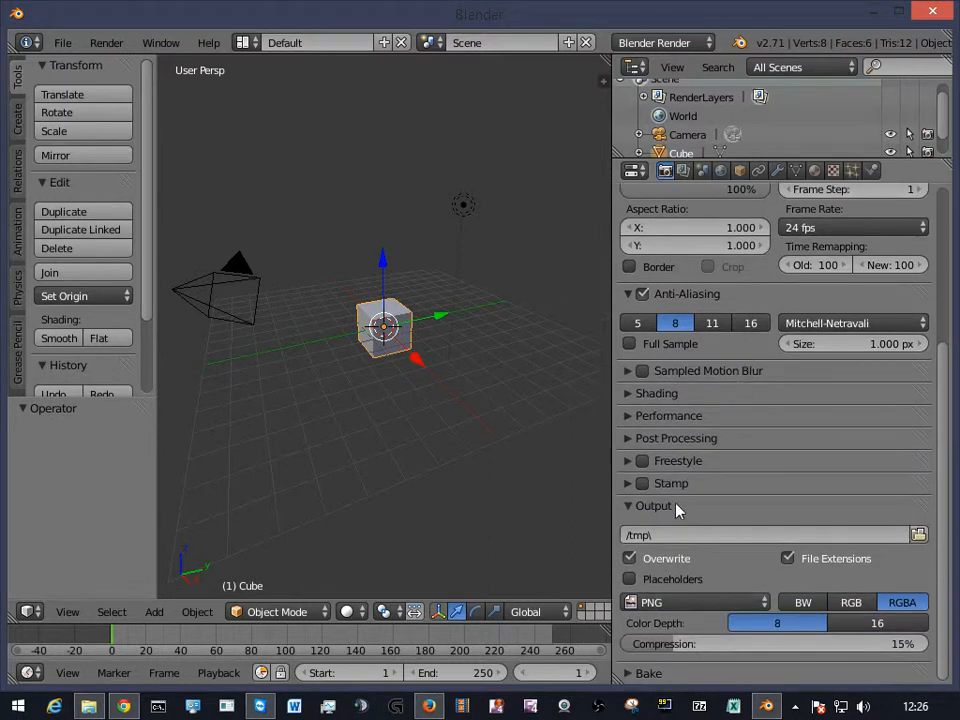
{"action": "left_click", "coordinate": [918, 534]}
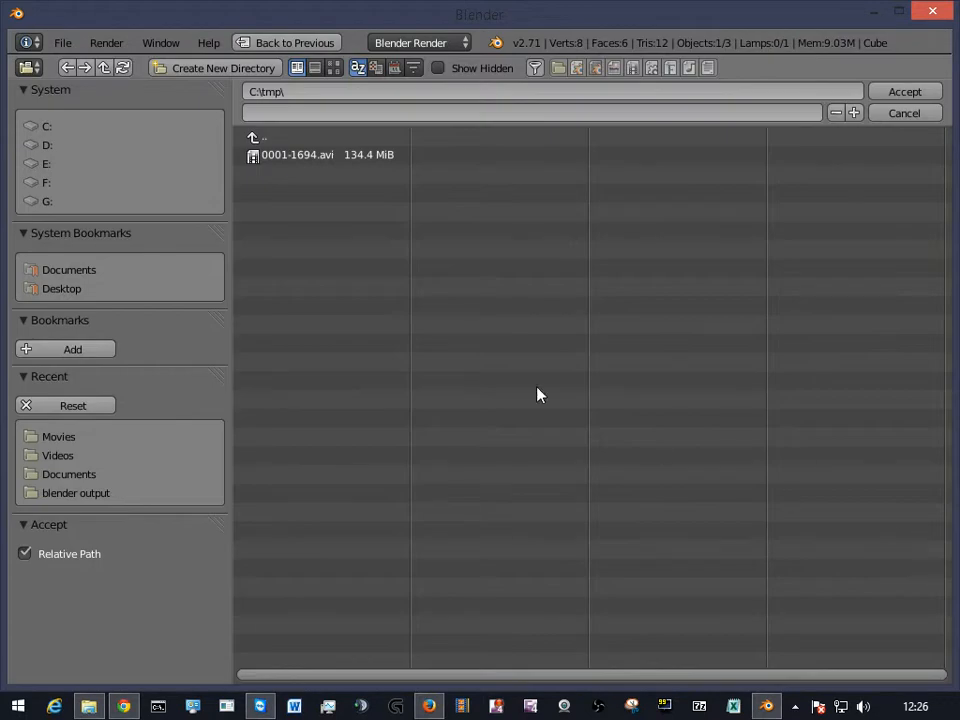
{"action": "left_click", "coordinate": [48, 127]}
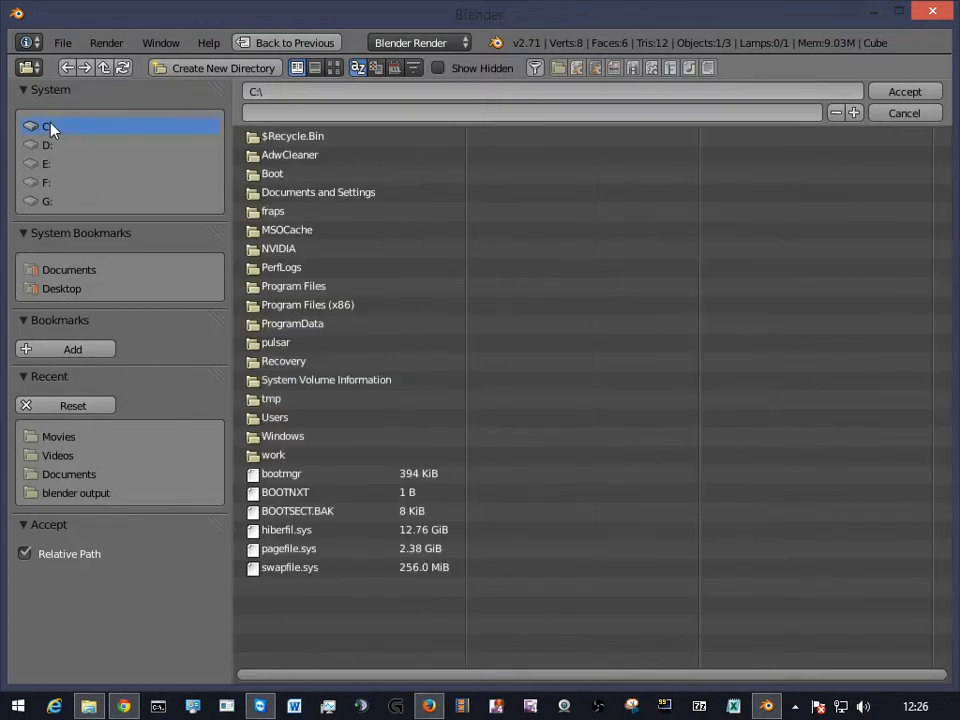
{"action": "left_click", "coordinate": [285, 418]}
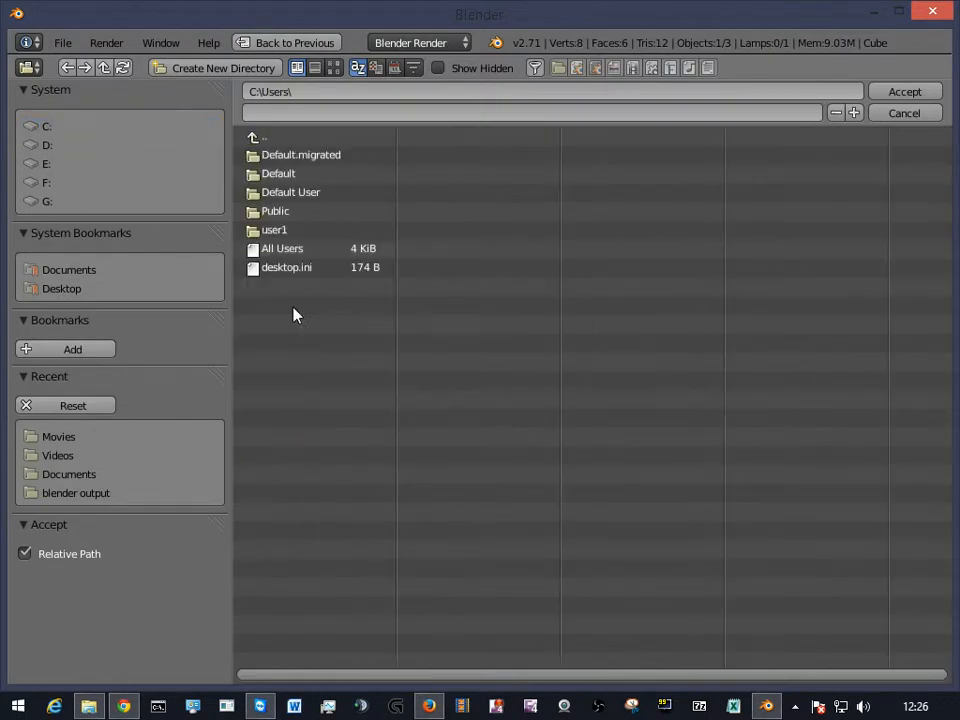
{"action": "left_click", "coordinate": [286, 232]}
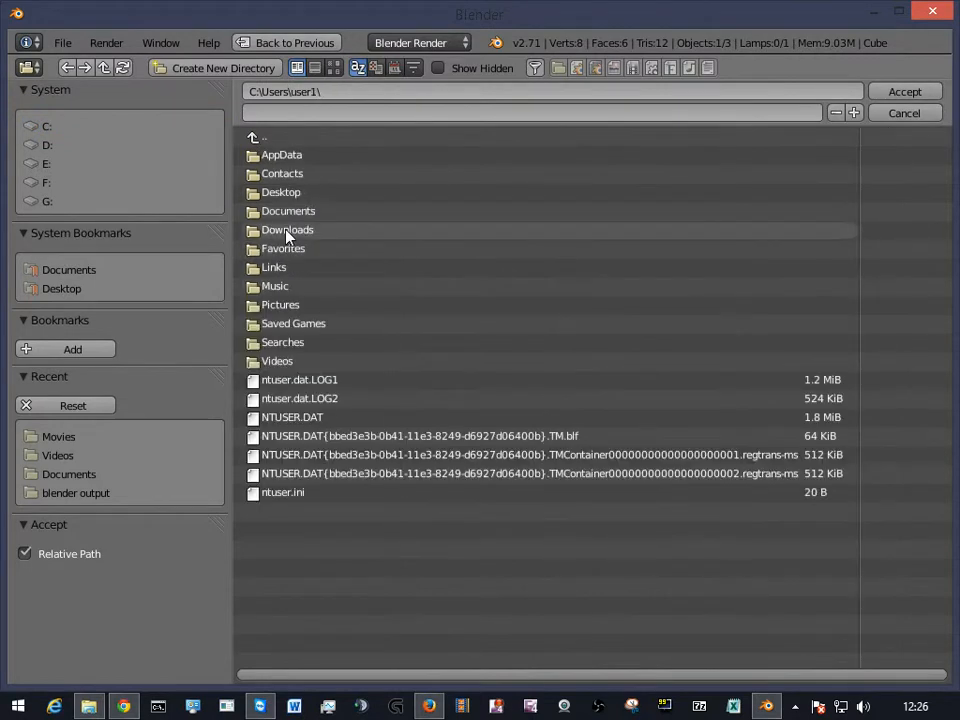
{"action": "left_click", "coordinate": [304, 363]}
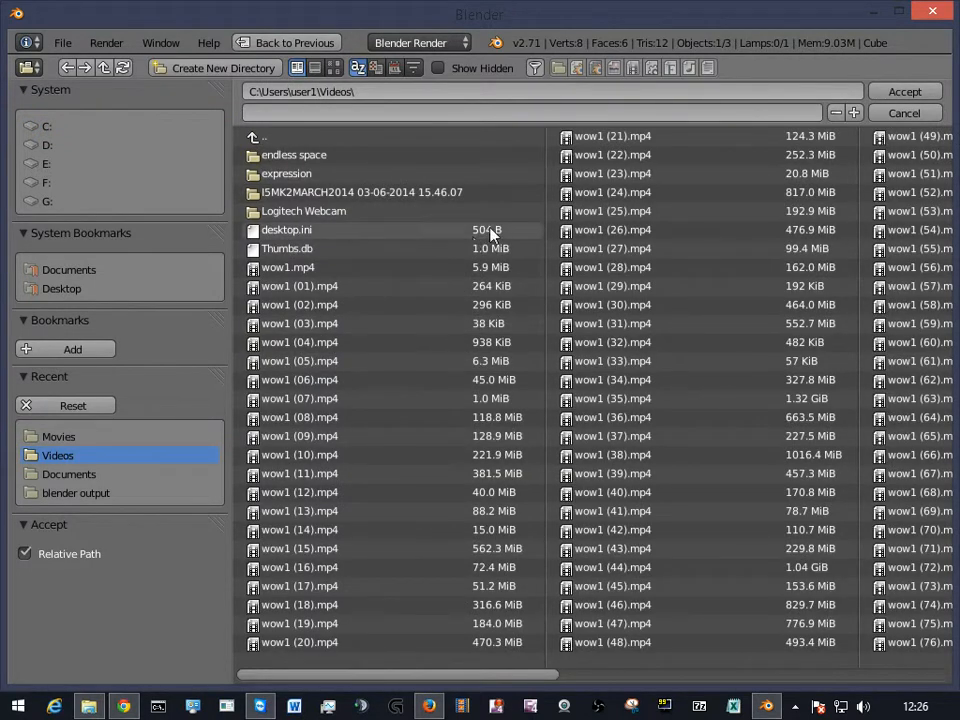
{"action": "left_click", "coordinate": [903, 93]}
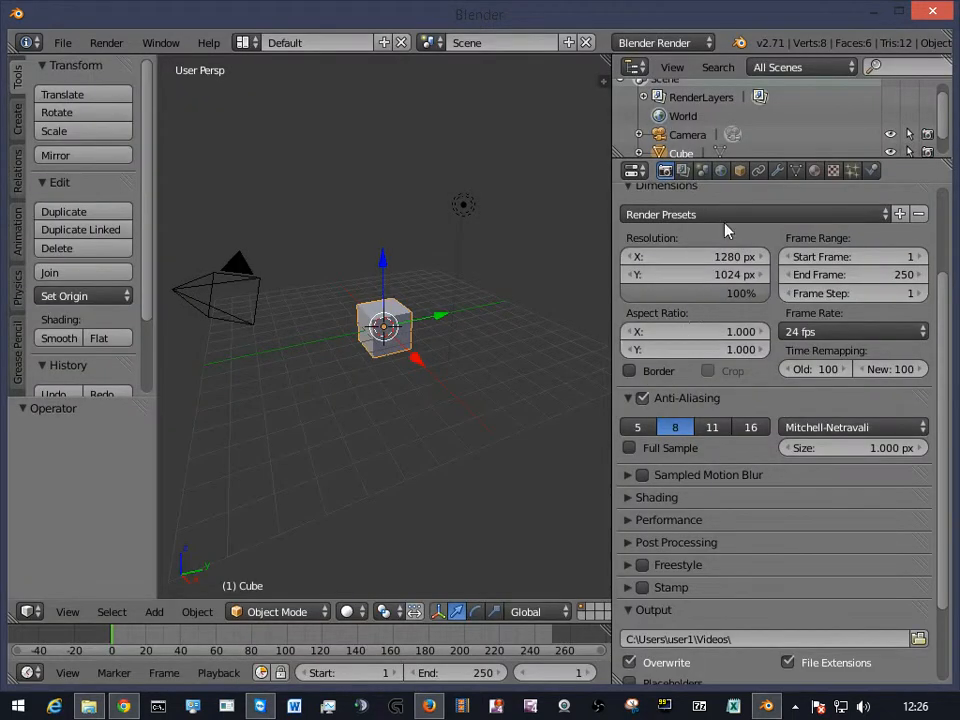
Change the render output file format to the H.264 movie format.
{"action": "scroll", "coordinate": [718, 400], "scroll_direction": "down", "scroll_amount": 2}
{"action": "scroll", "coordinate": [718, 400], "scroll_direction": "down", "scroll_amount": 1}
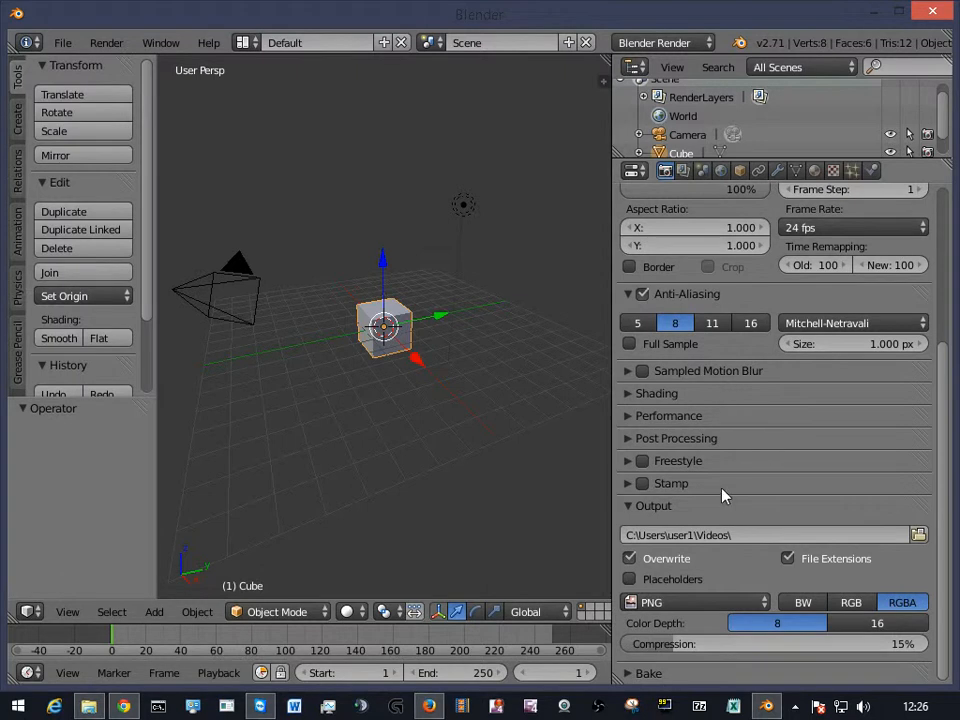
{"action": "left_click", "coordinate": [676, 601]}
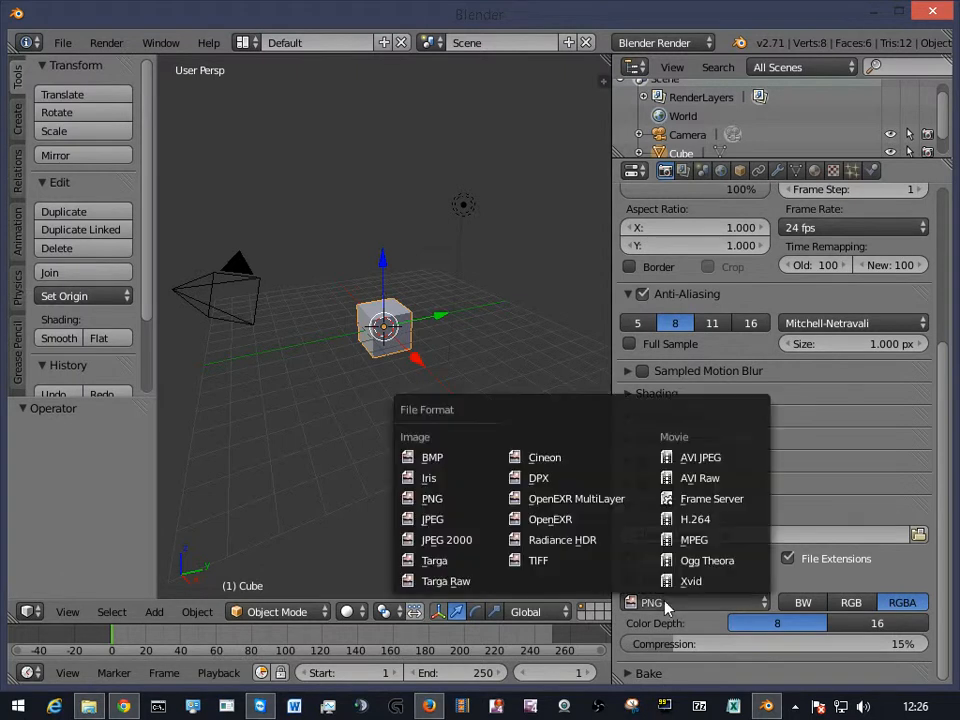
{"action": "left_click", "coordinate": [716, 521]}
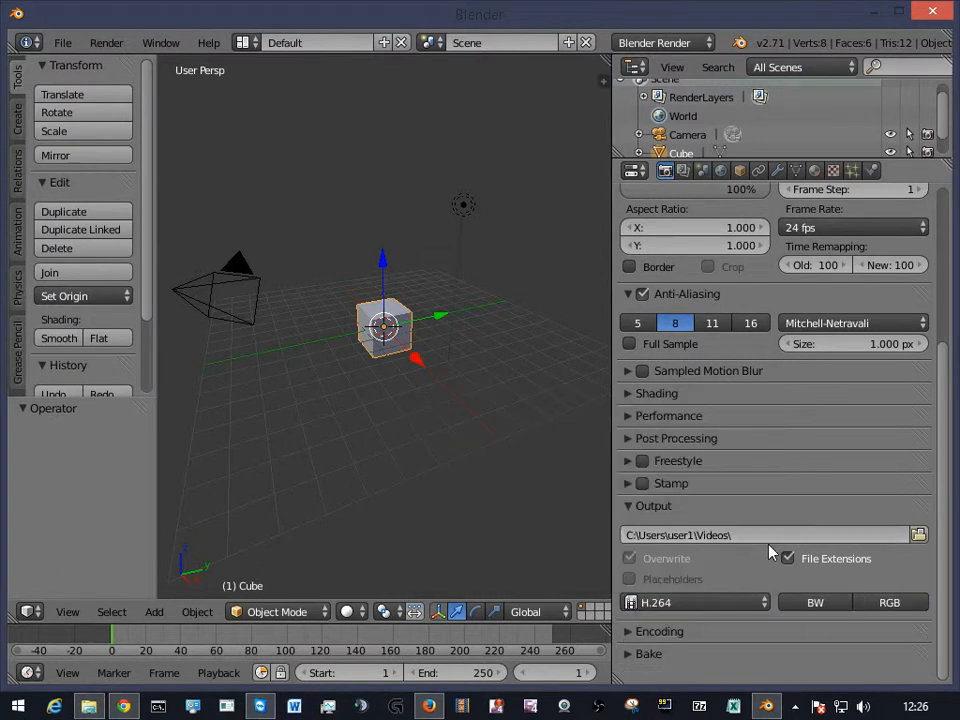
Expand the encoding settings and set the video bitrate to 160000.
{"action": "left_click", "coordinate": [631, 631]}
{"action": "scroll", "coordinate": [694, 634], "scroll_direction": "down", "scroll_amount": 5}
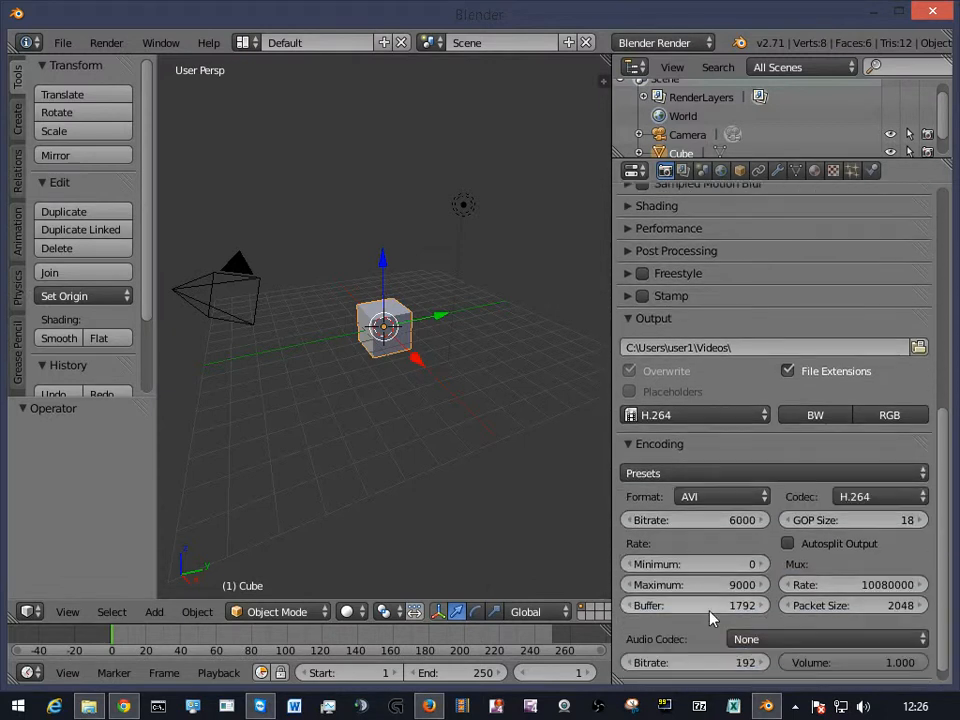
{"action": "left_click", "coordinate": [750, 519]}
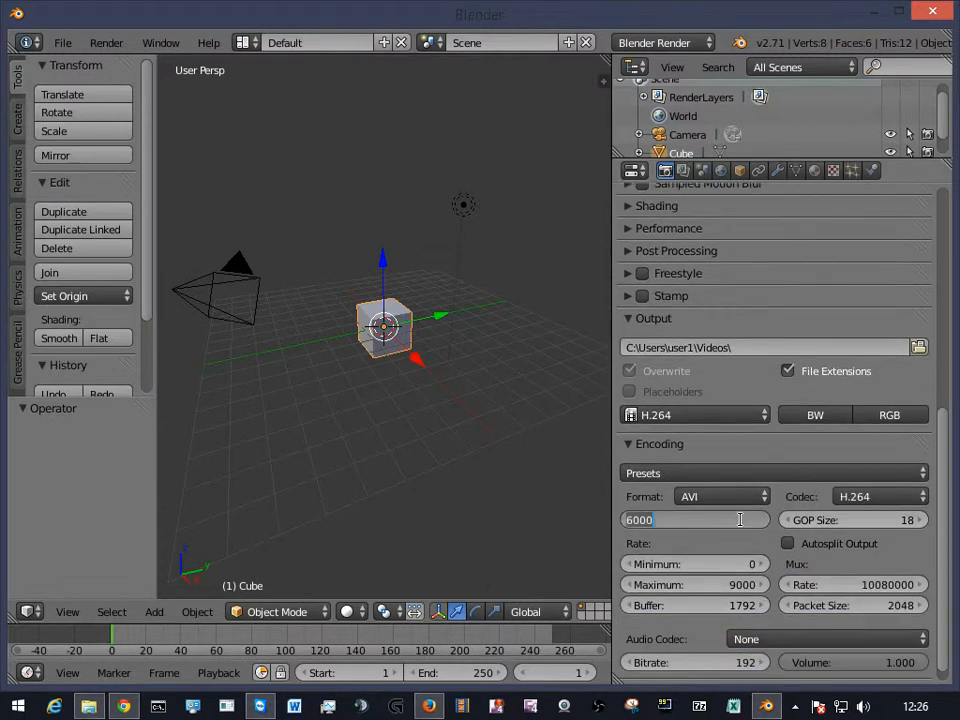
{"action": "key", "text": "Home"}
{"action": "type", "text": "1"}
{"action": "key", "text": "Tab"}
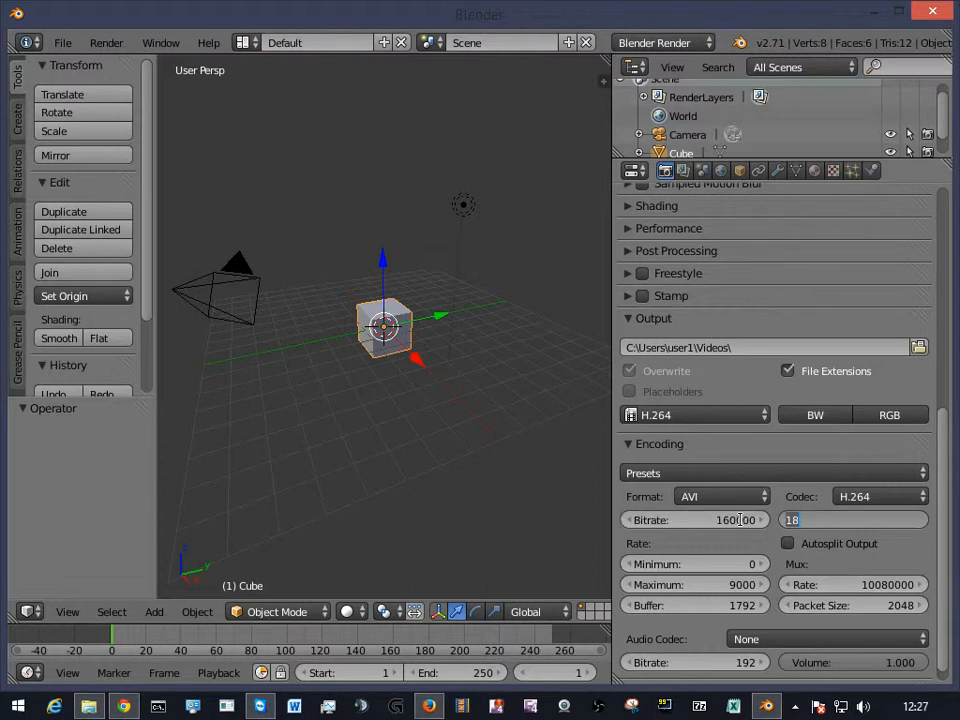
{"action": "key", "text": "Return"}
Set the encoding's minimum rate to 160000 and its maximum rate to 200000.
{"action": "left_click", "coordinate": [743, 564]}
{"action": "type", "text": "160000"}
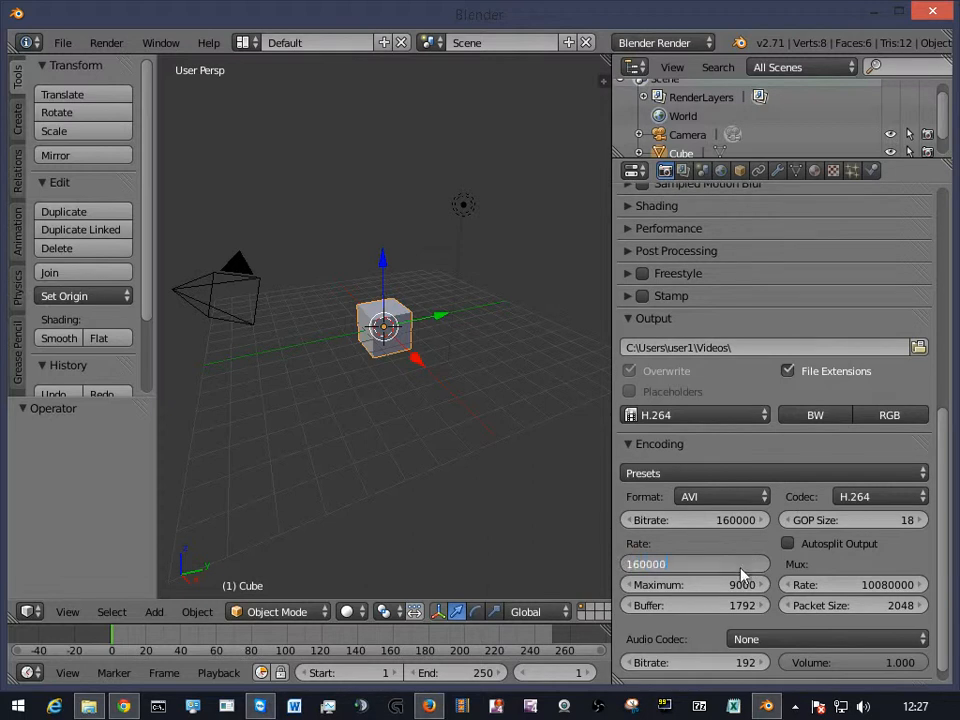
{"action": "key", "text": "Return"}
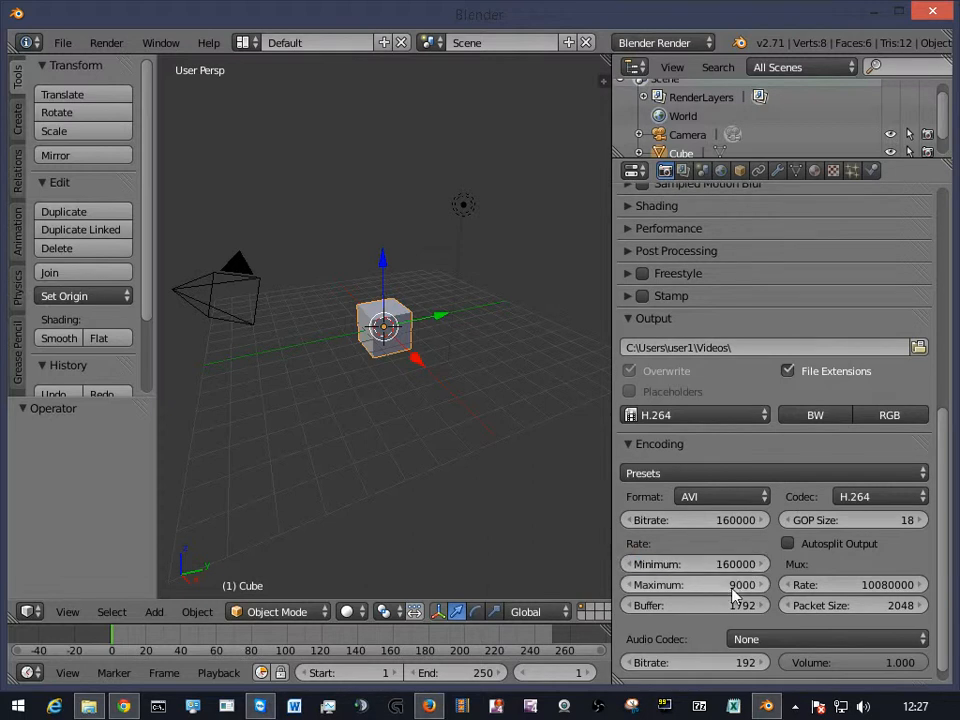
{"action": "left_click", "coordinate": [725, 586]}
{"action": "type", "text": "200000"}
{"action": "key", "text": "Return"}
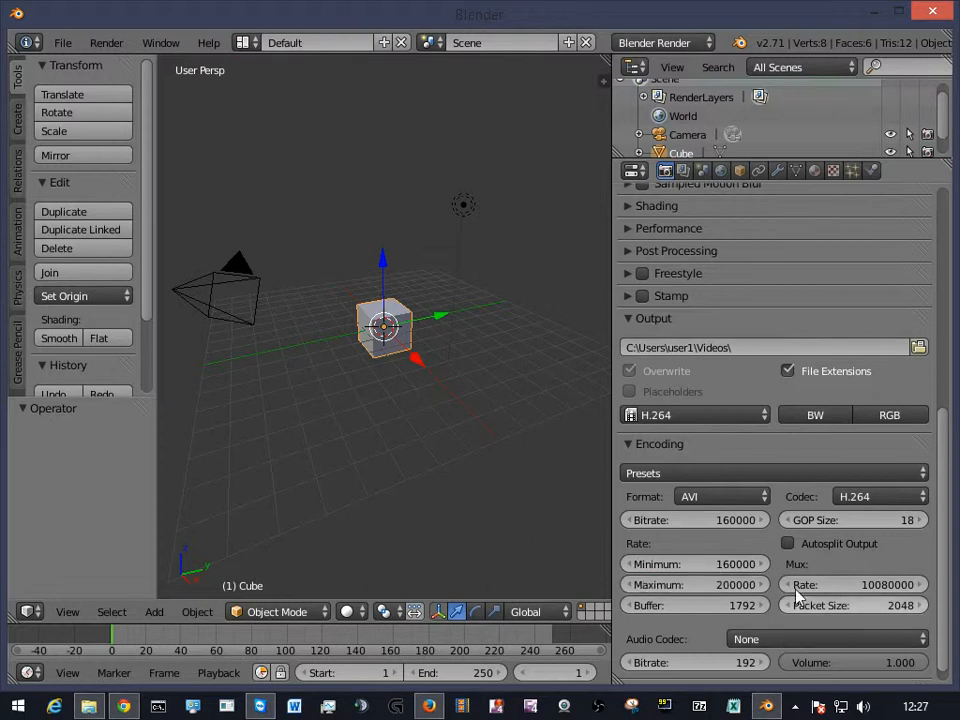
Choose MP3 as the audio codec and set the audio bitrate to 320.
{"action": "scroll", "coordinate": [806, 535], "scroll_direction": "down", "scroll_amount": 1}
{"action": "left_click", "coordinate": [804, 622]}
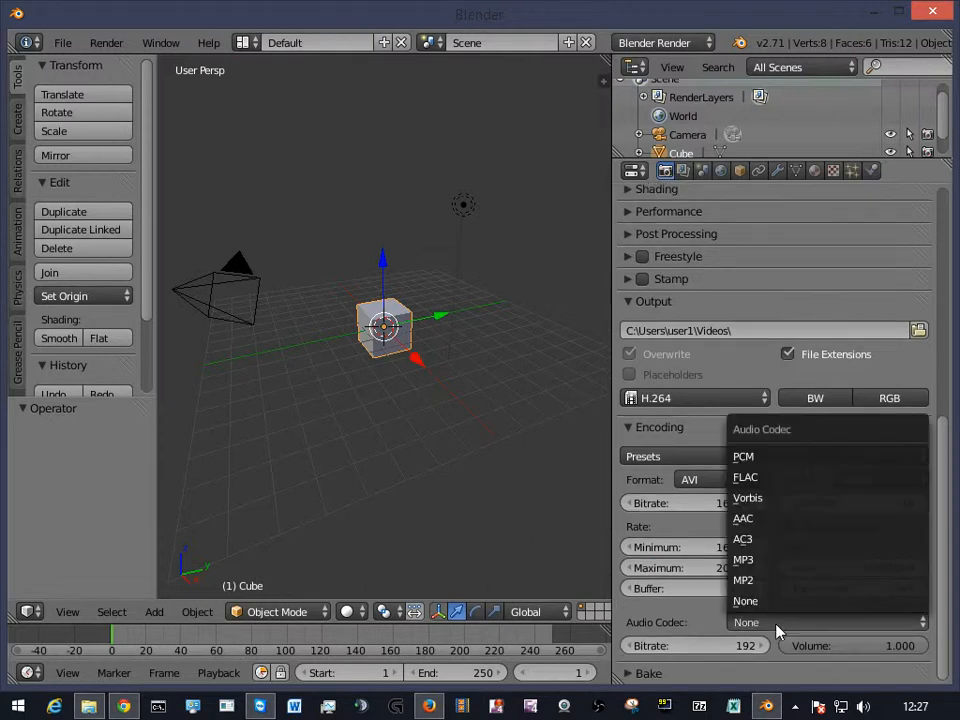
{"action": "left_click", "coordinate": [765, 560]}
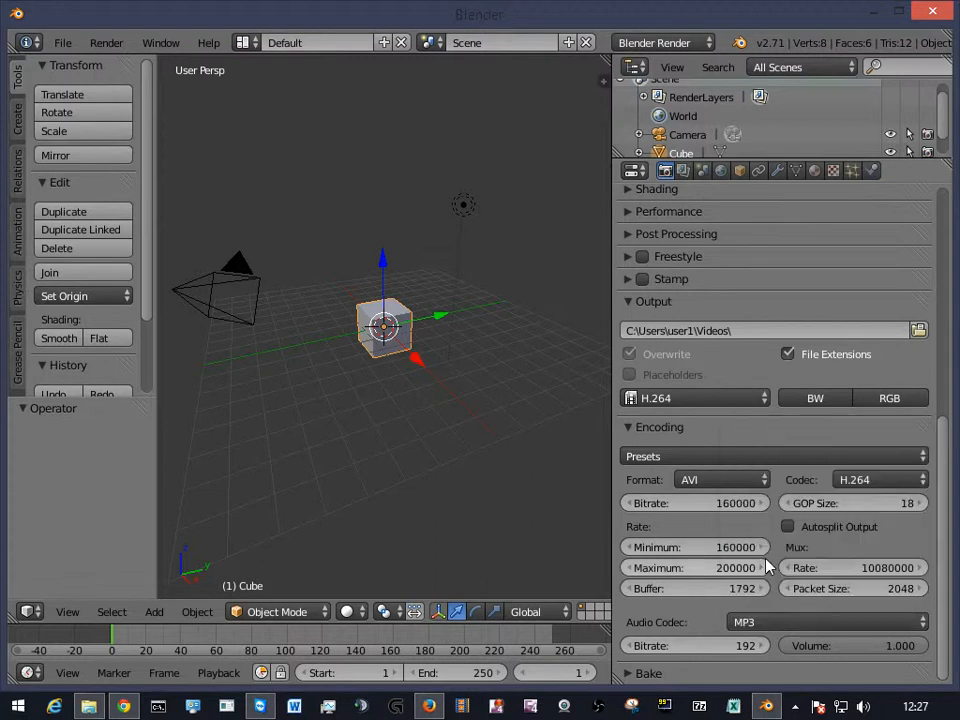
{"action": "left_click", "coordinate": [760, 646]}
{"action": "left_click", "coordinate": [724, 645]}
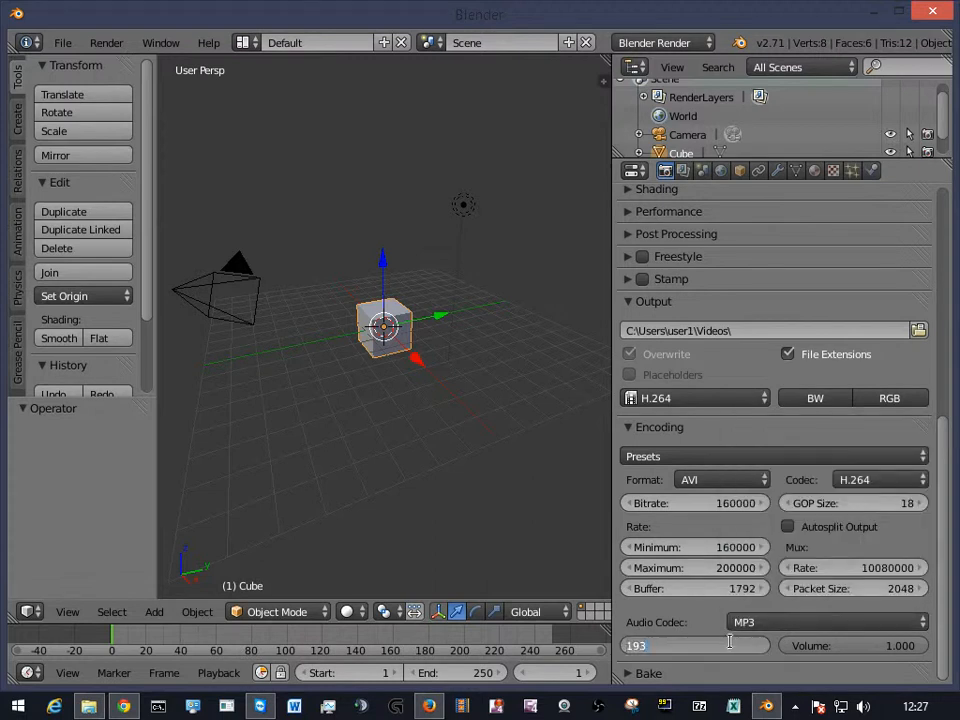
{"action": "type", "text": "3290"}
{"action": "key", "text": "Return"}
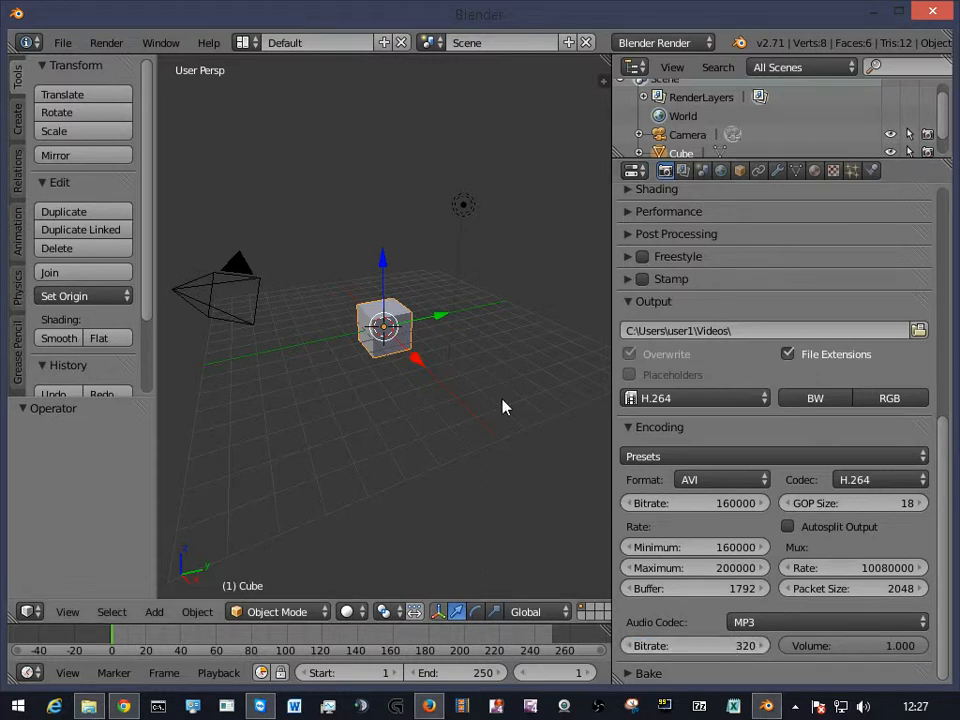
Narrow the properties editor again and switch the screen layout to Video Editing.
{"action": "left_click_drag", "start_coordinate": [611, 313], "coordinate": [823, 329]}
{"action": "scroll", "coordinate": [467, 315], "scroll_direction": "up", "scroll_amount": 3}
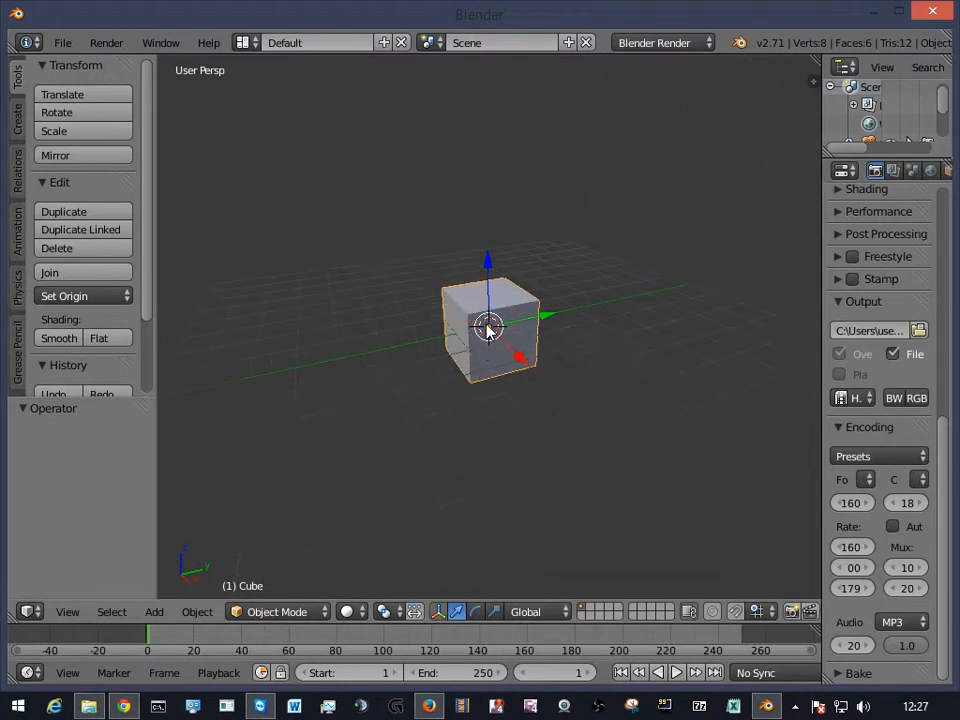
{"action": "scroll", "coordinate": [489, 328], "scroll_direction": "down", "scroll_amount": 3}
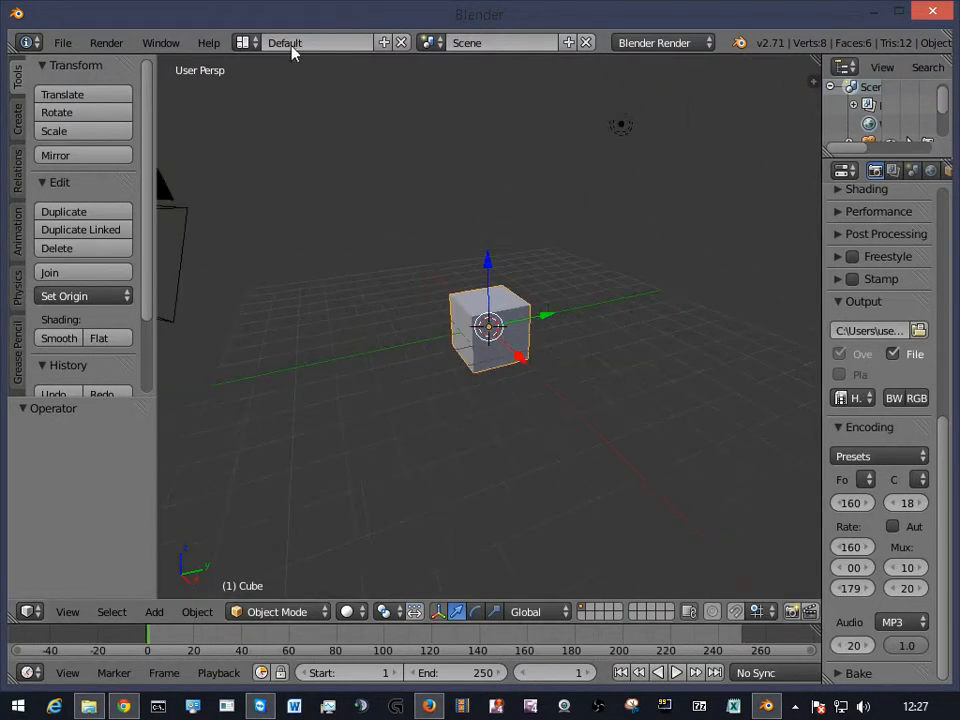
{"action": "left_click", "coordinate": [247, 43]}
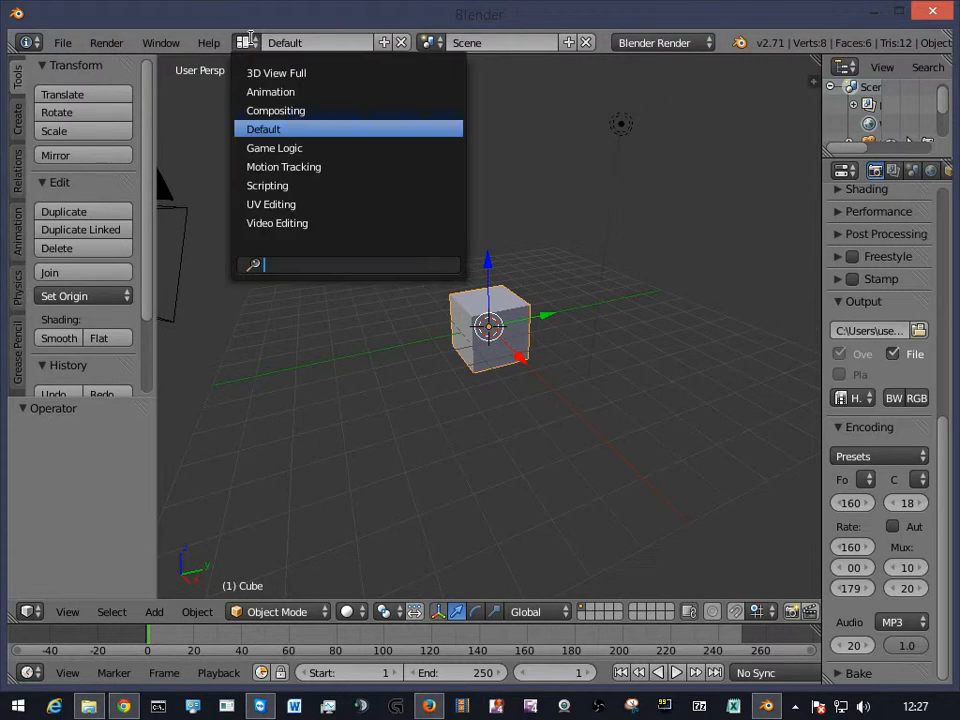
{"action": "left_click", "coordinate": [274, 224]}
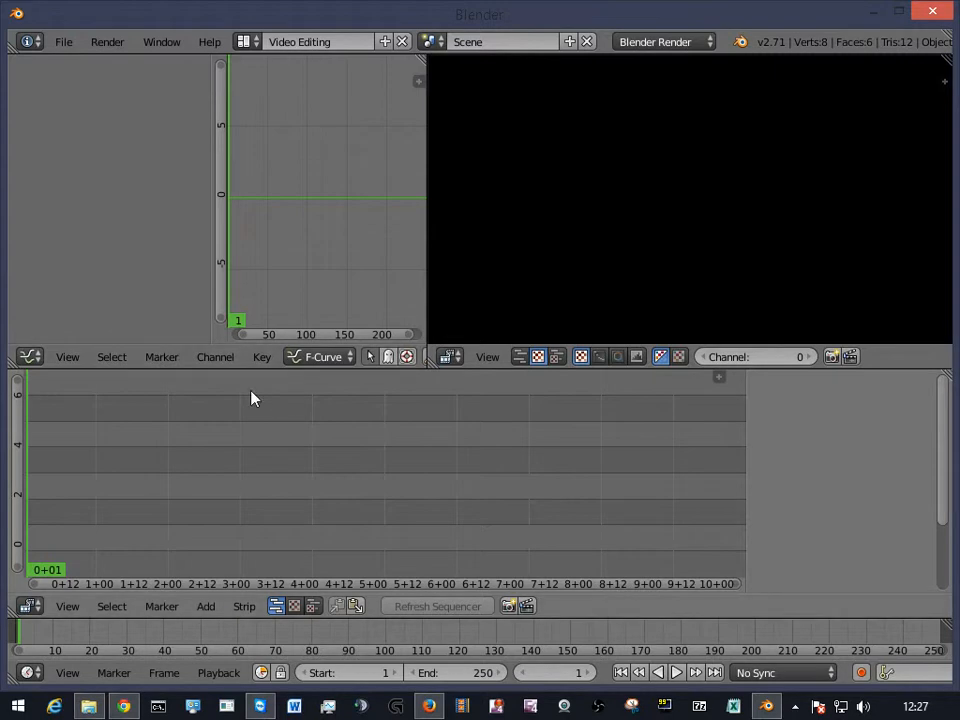
{"action": "left_click", "coordinate": [205, 606]}
{"action": "left_click", "coordinate": [246, 526]}
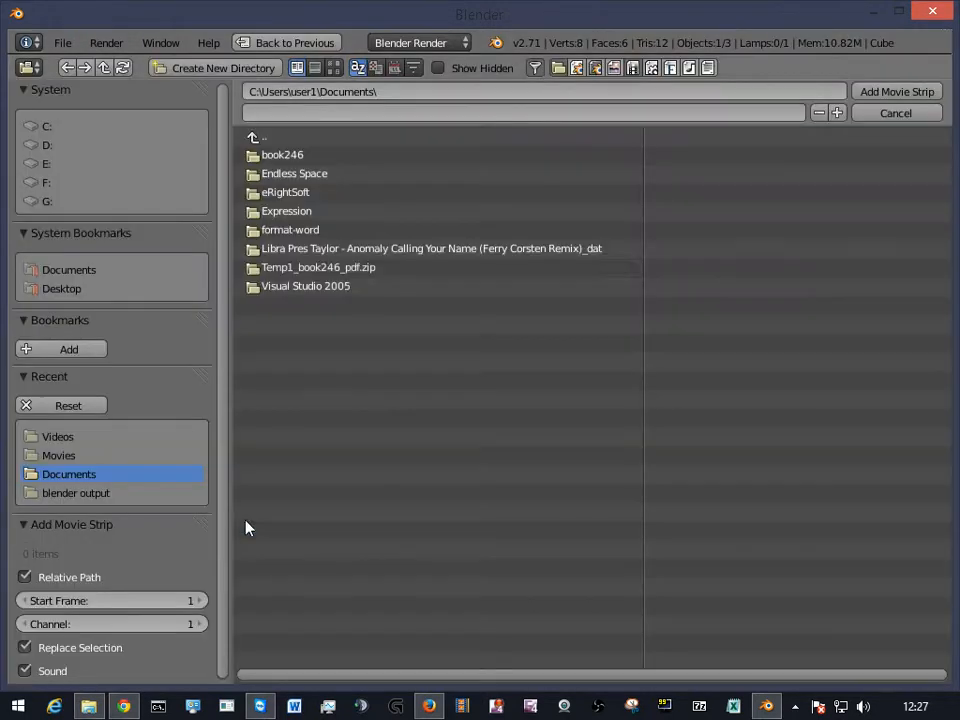
{"action": "left_click", "coordinate": [46, 127]}
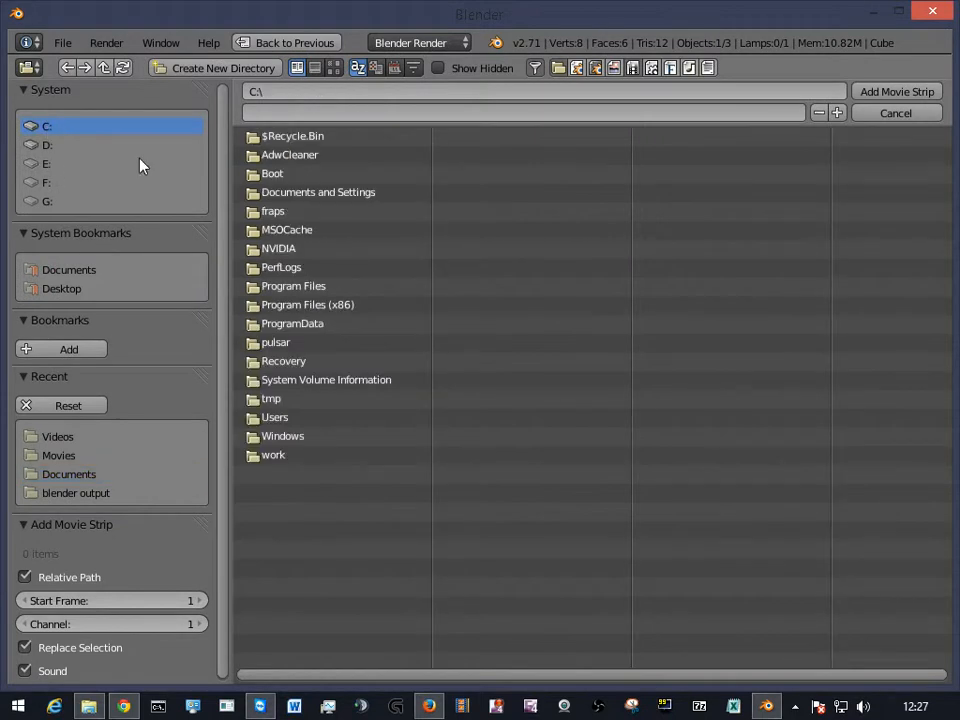
{"action": "left_click", "coordinate": [296, 212]}
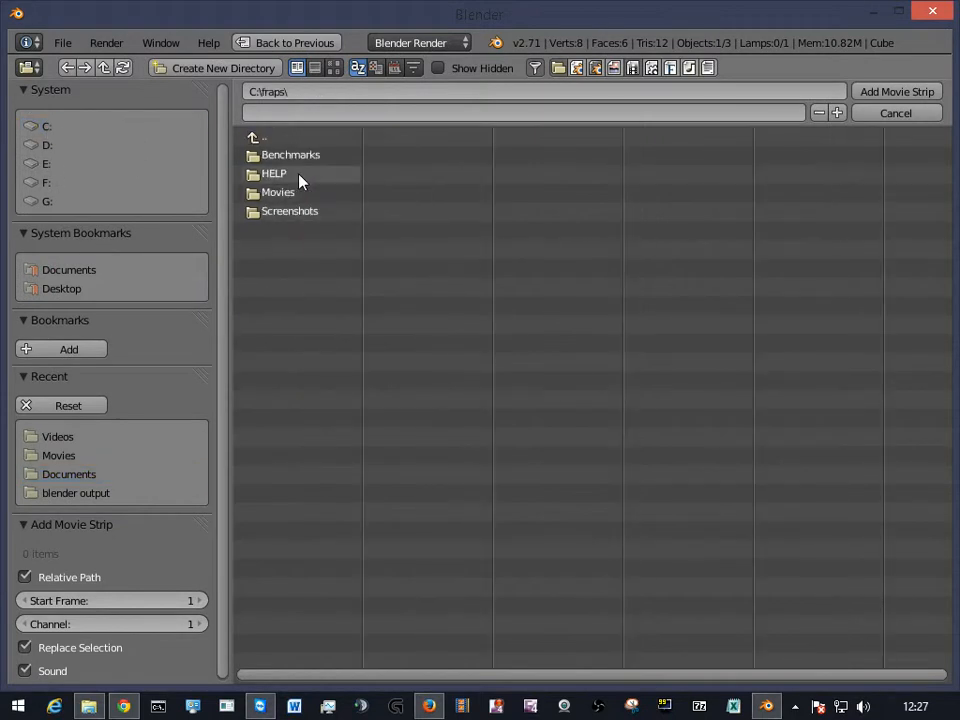
{"action": "left_click", "coordinate": [290, 193]}
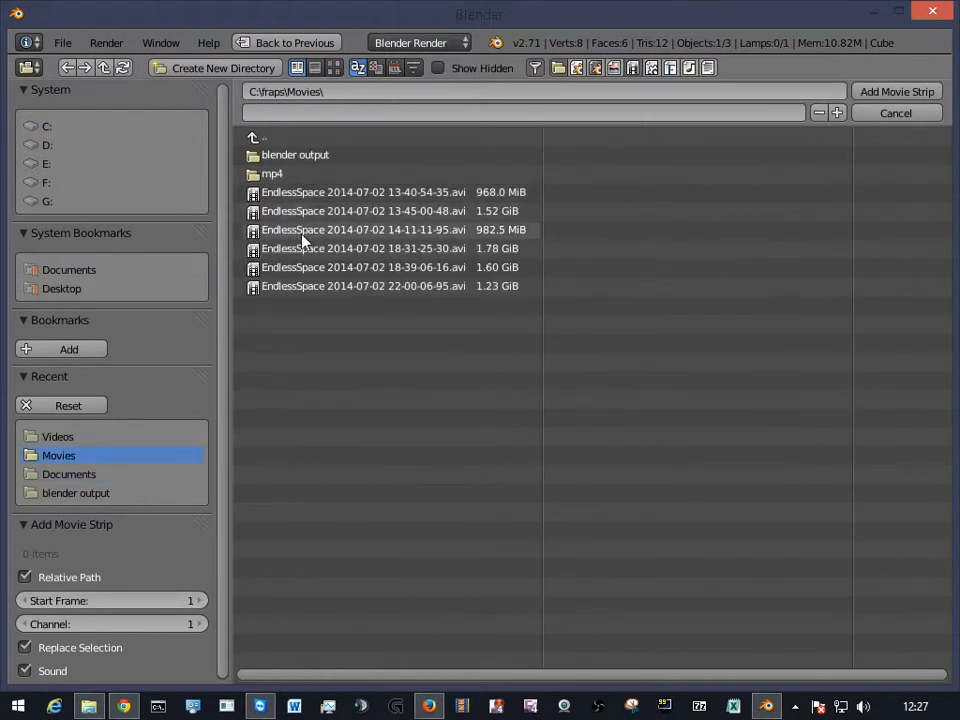
{"action": "left_click", "coordinate": [300, 231]}
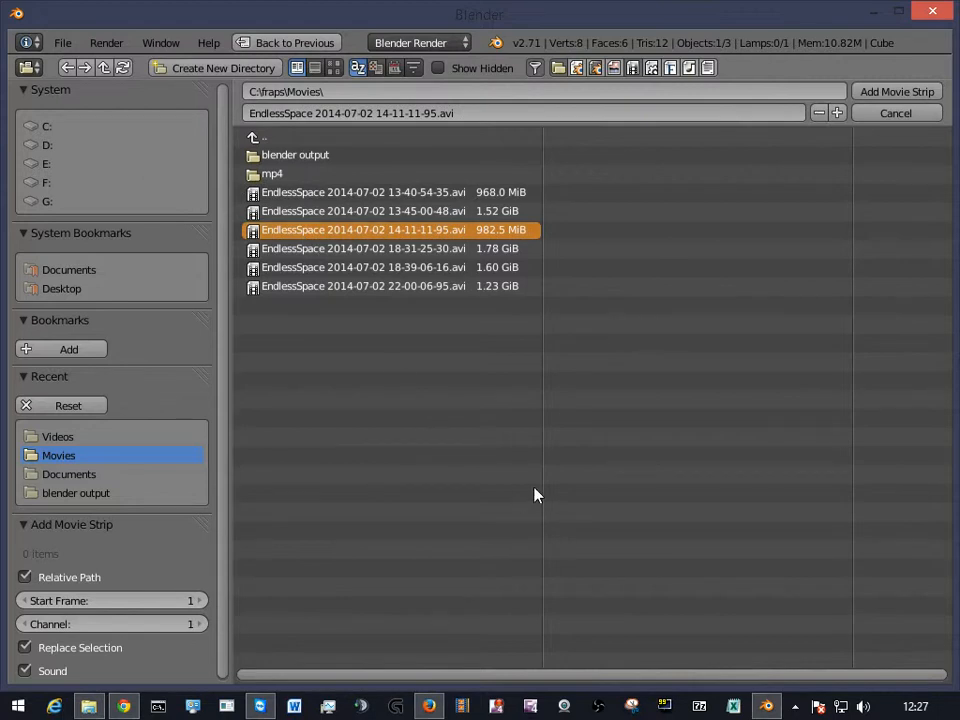
{"action": "key", "text": "Return"}
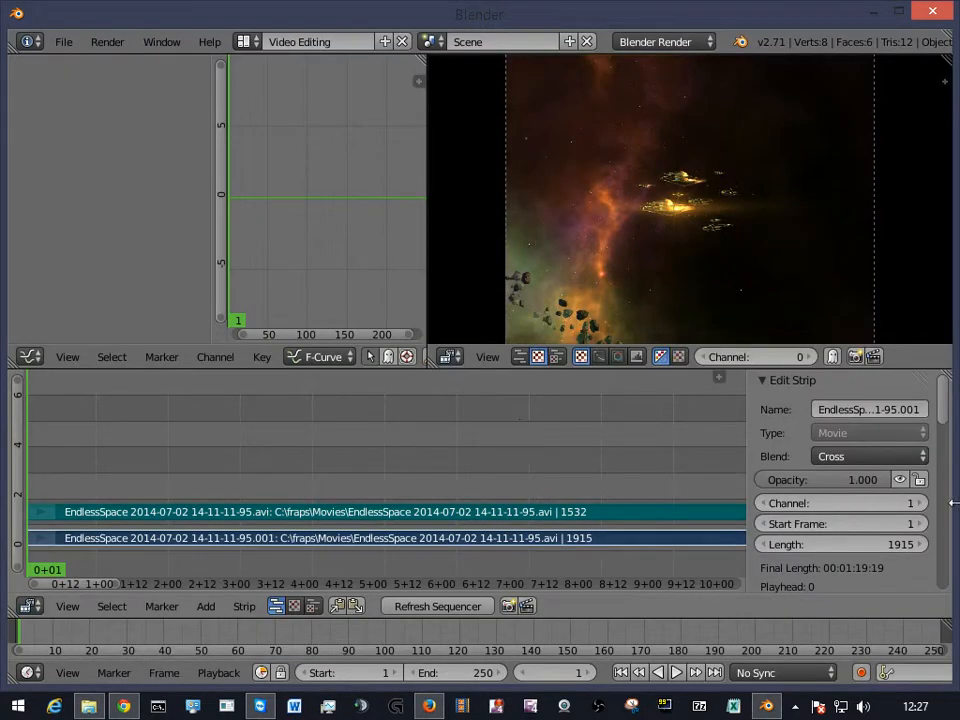
Set the timeline's end frame to 1915 to match the movie strip's length.
{"action": "scroll", "coordinate": [418, 458], "scroll_direction": "down", "scroll_amount": 2}
{"action": "scroll", "coordinate": [418, 458], "scroll_direction": "down", "scroll_amount": 6}
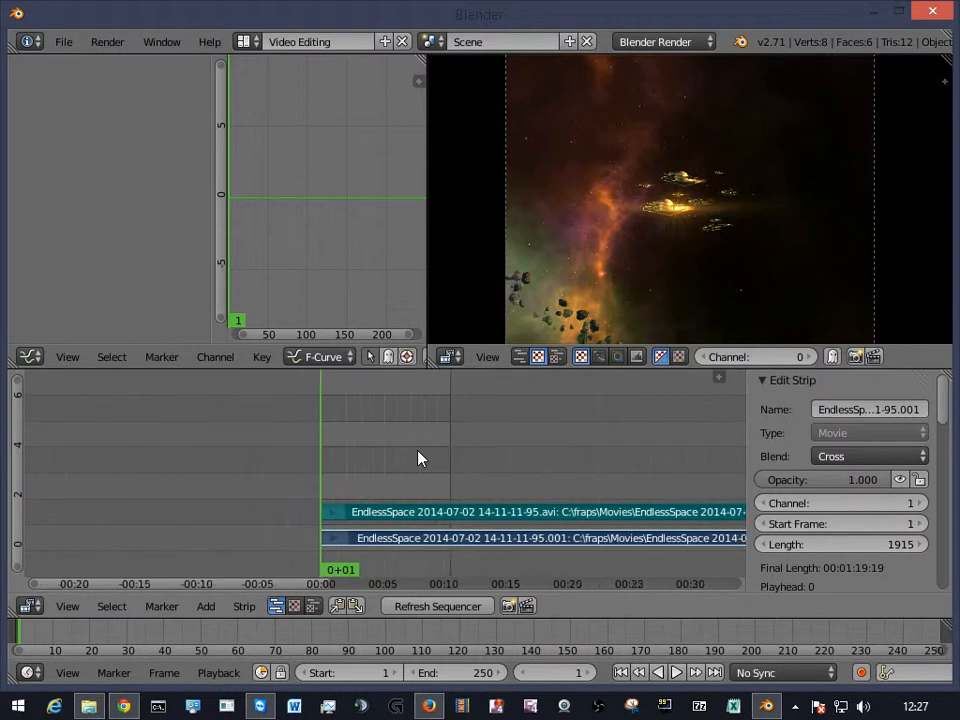
{"action": "scroll", "coordinate": [418, 458], "scroll_direction": "down", "scroll_amount": 1}
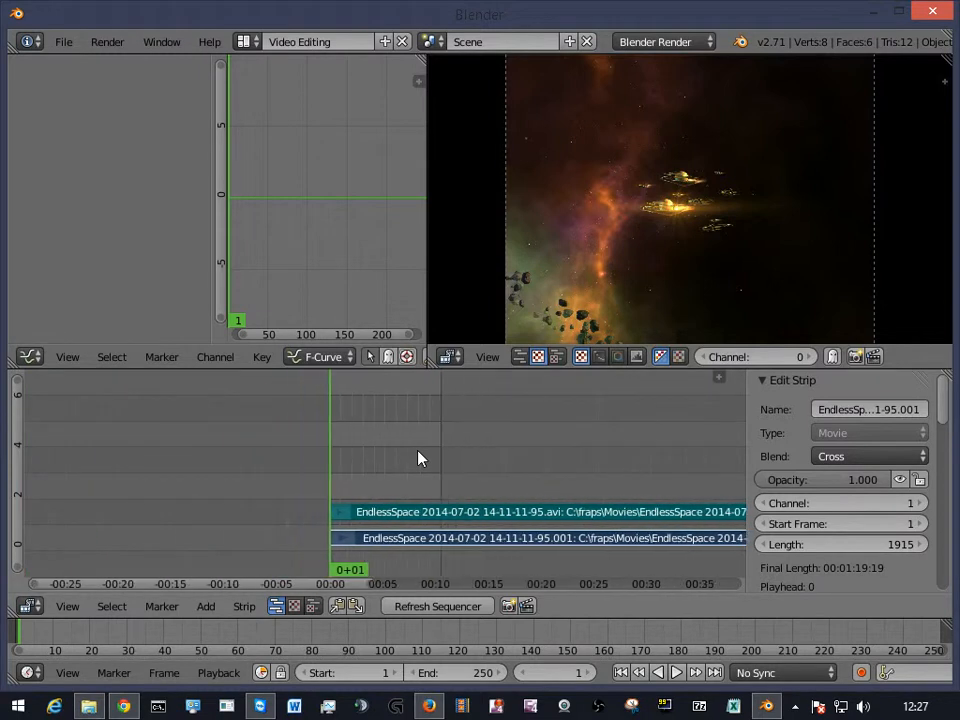
{"action": "left_click", "coordinate": [482, 672]}
{"action": "type", "text": "1"}
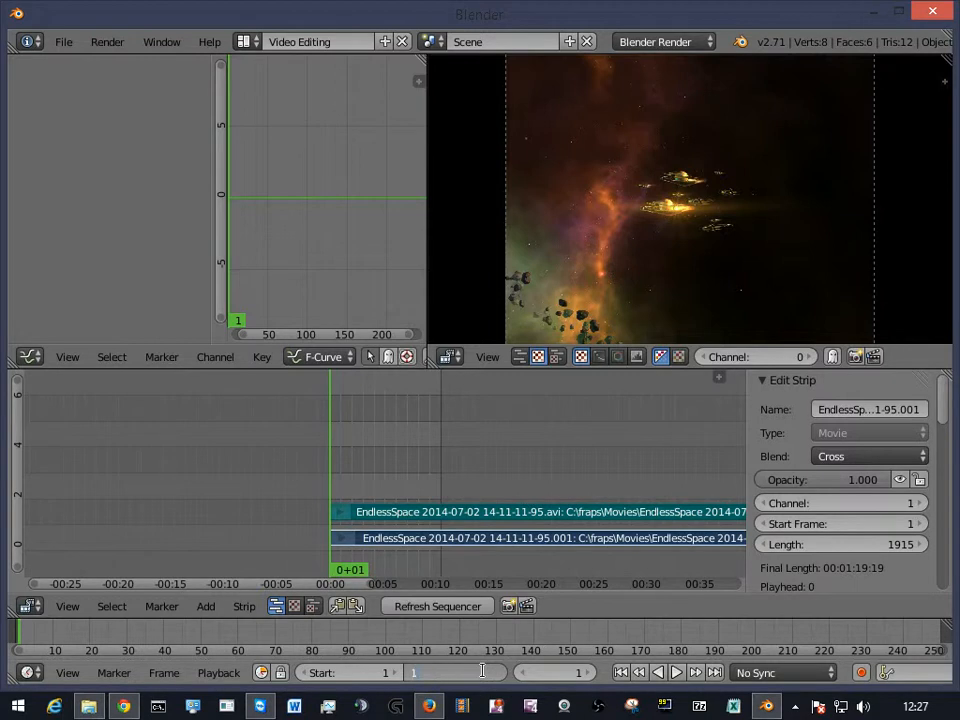
{"action": "type", "text": "915"}
{"action": "key", "text": "Return"}
Scrub through the full strips in the sequencer and inspect the footage near the end of the sound strip.
{"action": "scroll", "coordinate": [591, 429], "scroll_direction": "down", "scroll_amount": 3}
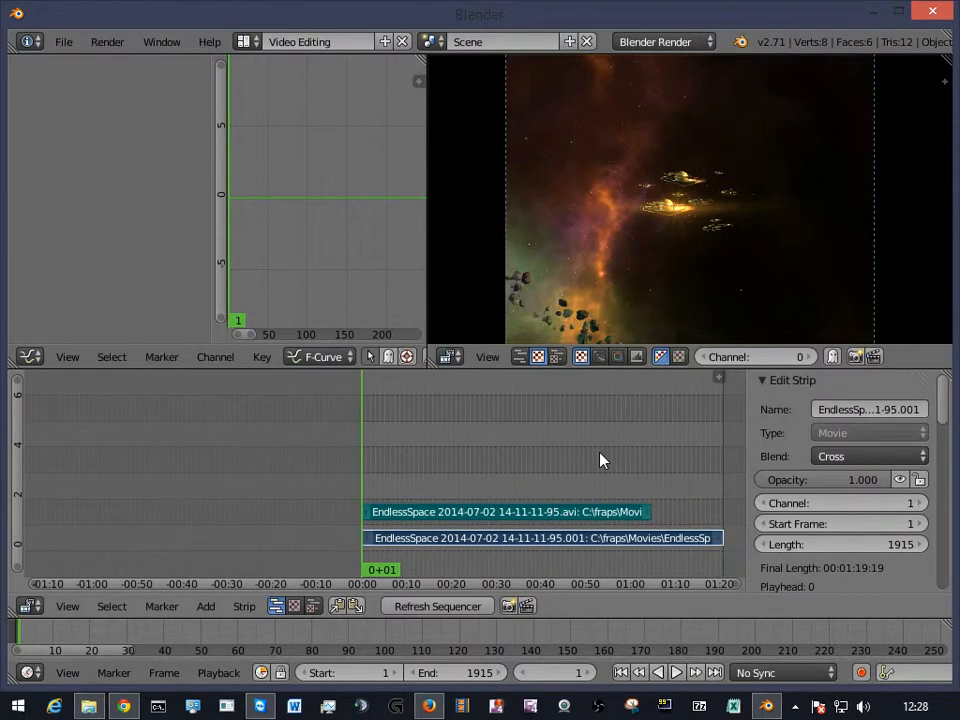
{"action": "scroll", "coordinate": [600, 460], "scroll_direction": "right", "scroll_amount": 2, "text": "ctrl"}
{"action": "scroll", "coordinate": [600, 460], "scroll_direction": "right", "scroll_amount": 2, "text": "ctrl"}
{"action": "scroll", "coordinate": [566, 469], "scroll_direction": "right", "scroll_amount": 2, "text": "ctrl"}
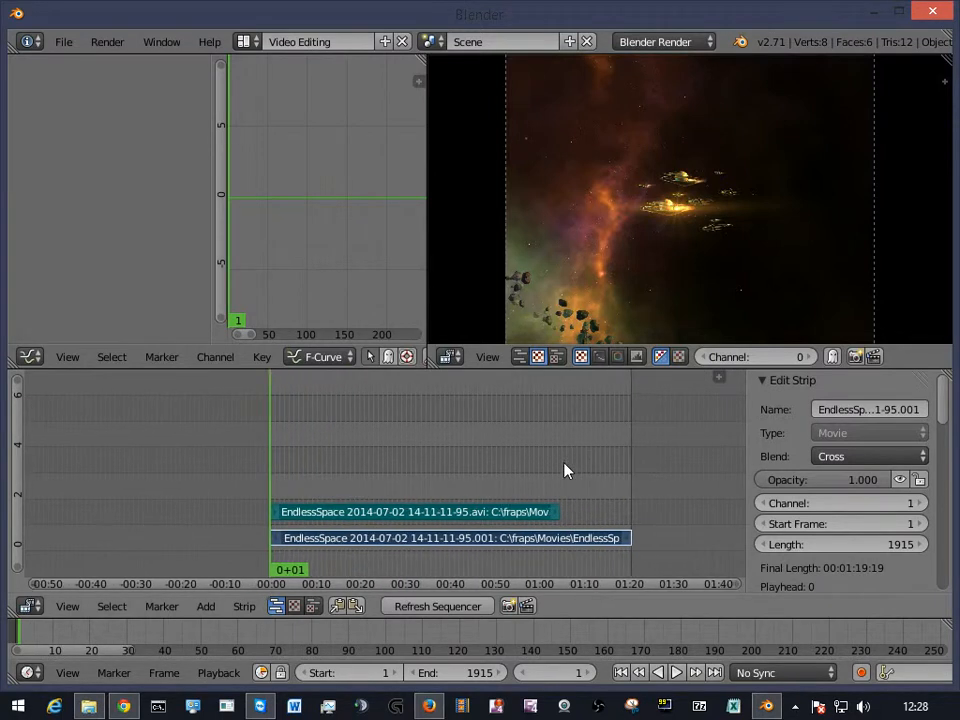
{"action": "scroll", "coordinate": [400, 585], "scroll_direction": "left", "scroll_amount": 2, "text": "ctrl"}
{"action": "scroll", "coordinate": [476, 585], "scroll_direction": "right", "scroll_amount": 4, "text": "ctrl"}
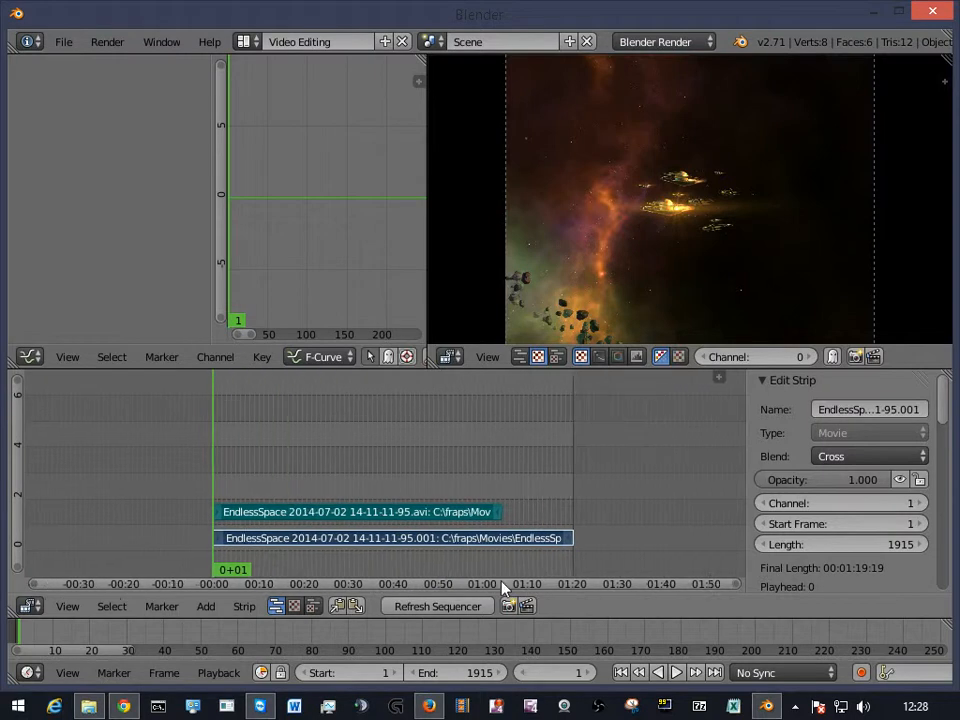
{"action": "scroll", "coordinate": [381, 505], "scroll_direction": "up", "scroll_amount": 8}
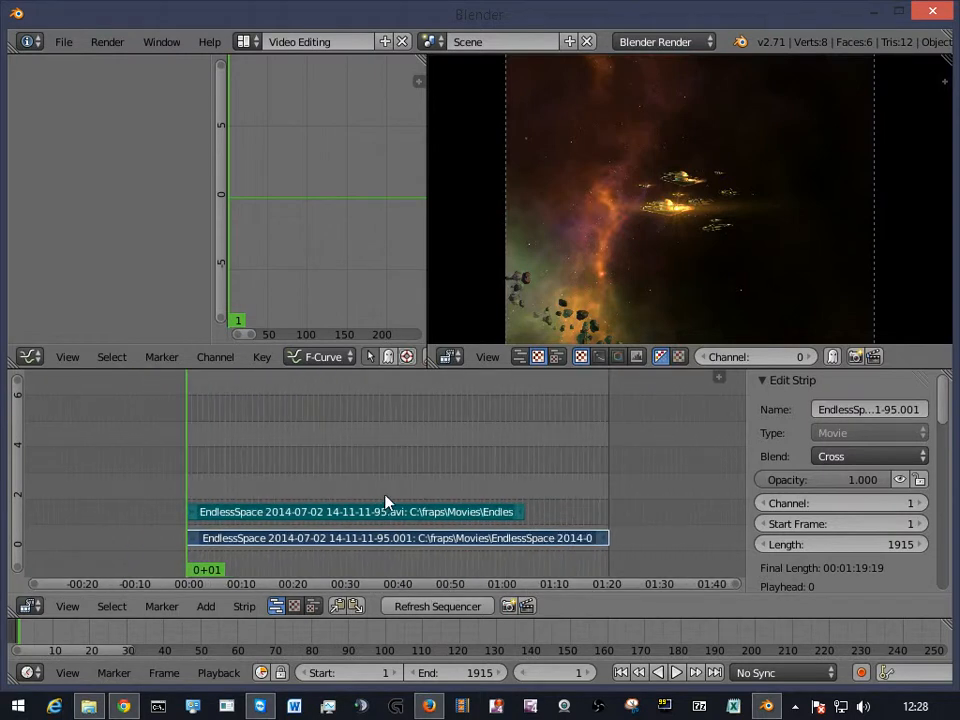
{"action": "scroll", "coordinate": [395, 495], "scroll_direction": "down", "scroll_amount": 1}
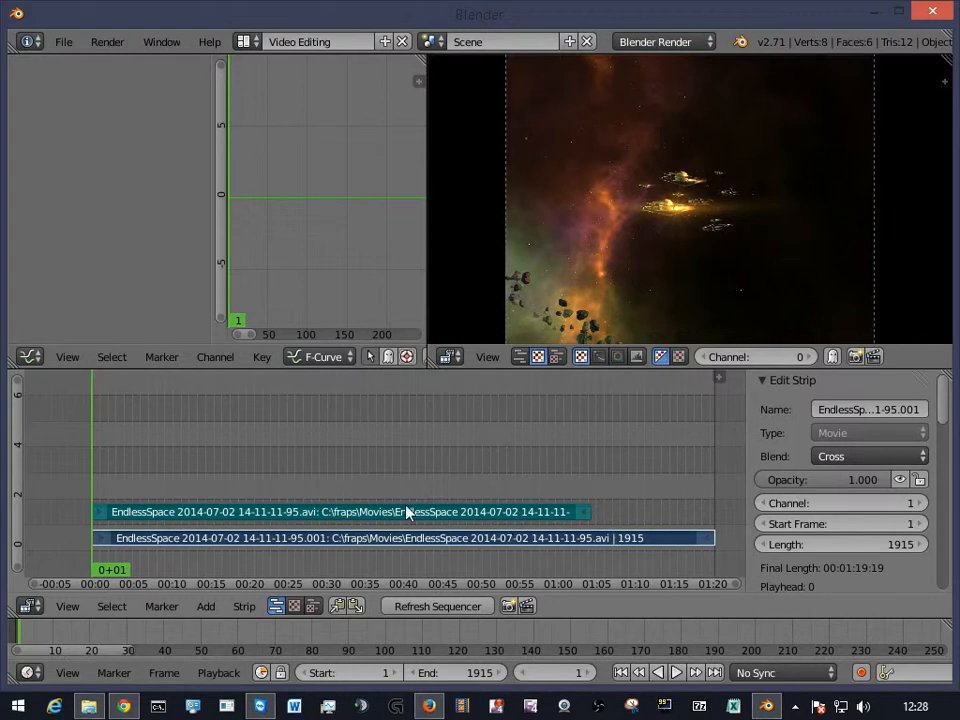
{"action": "left_click_drag", "start_coordinate": [381, 496], "coordinate": [585, 516]}
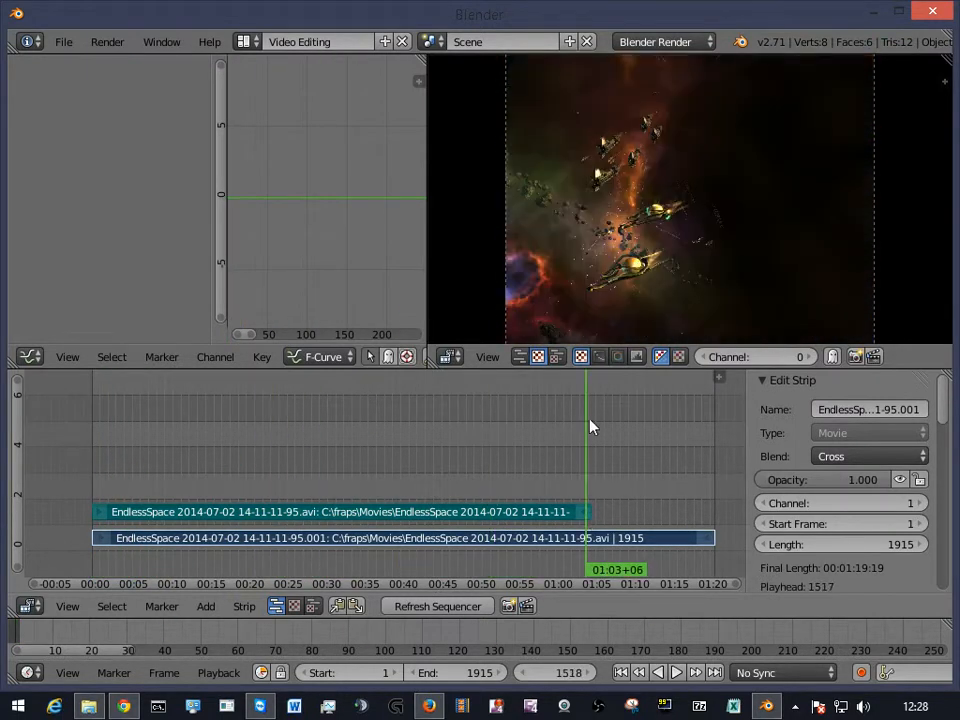
{"action": "left_click_drag", "start_coordinate": [596, 440], "coordinate": [585, 481]}
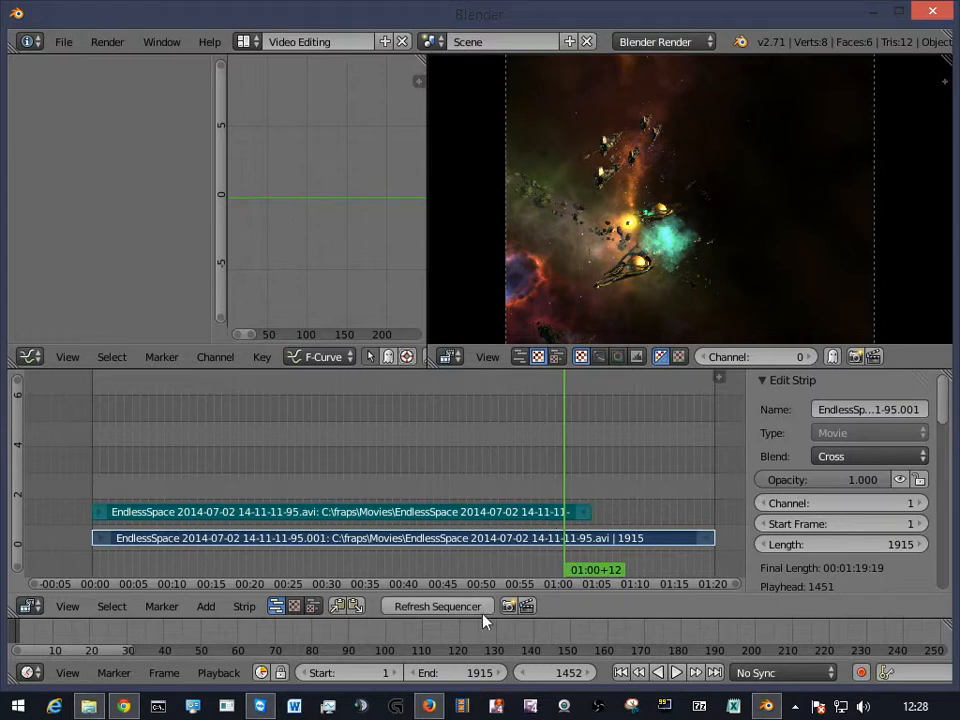
Play the clip briefly from the first frame, stop playback and return to the start.
{"action": "left_click", "coordinate": [622, 673]}
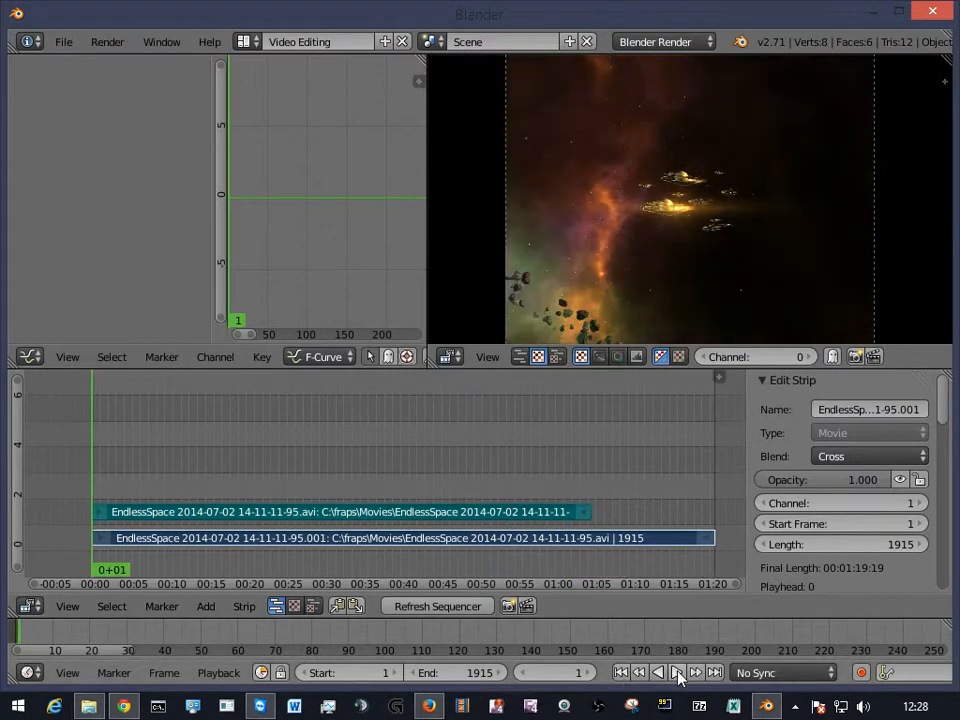
{"action": "left_click", "coordinate": [674, 673]}
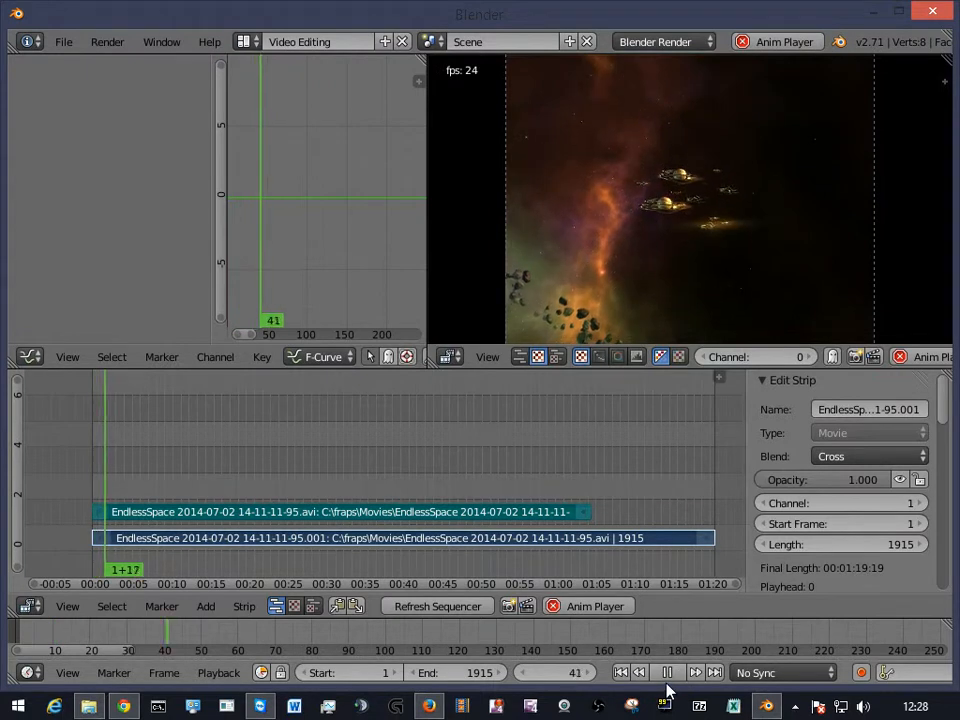
{"action": "left_click", "coordinate": [668, 679]}
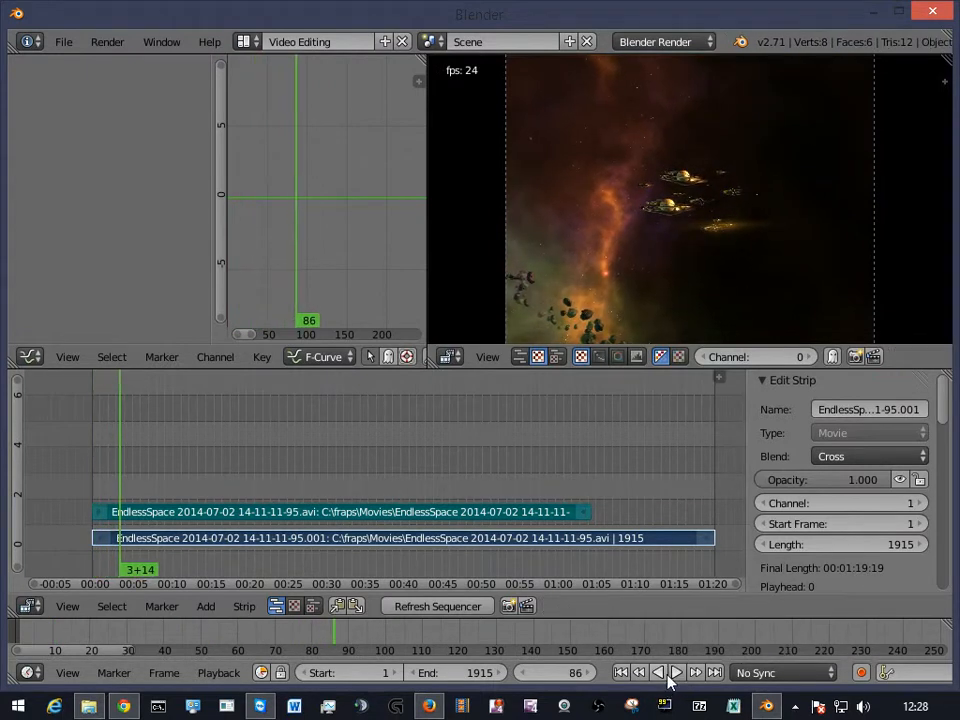
{"action": "left_click", "coordinate": [621, 677]}
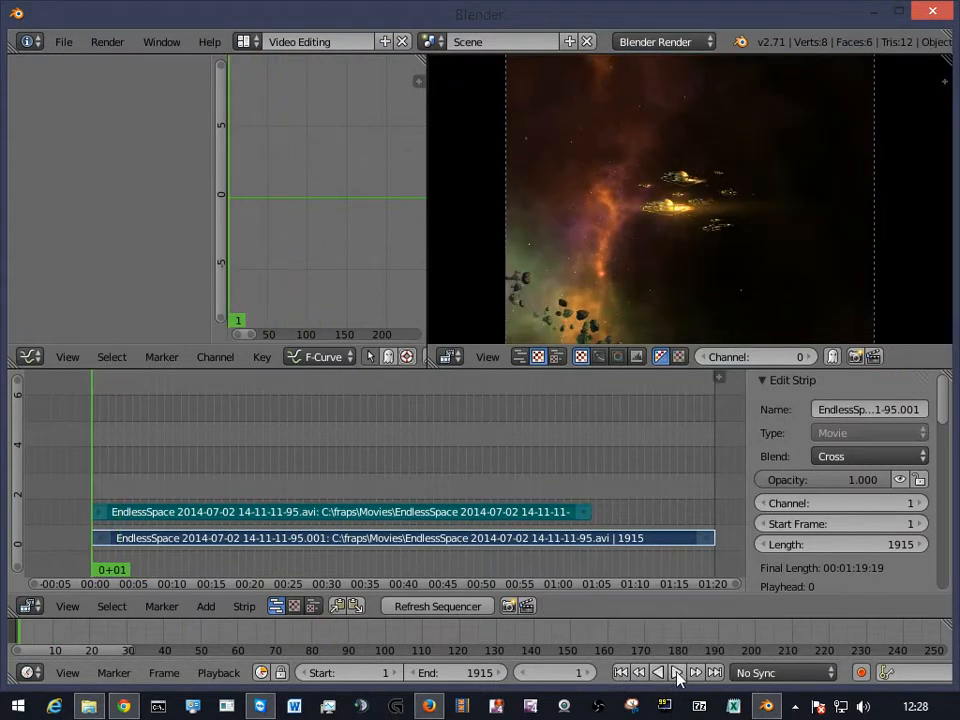
Change the forward playback shortcut to Space and test it by starting and stopping playback.
{"action": "right_click", "coordinate": [678, 678]}
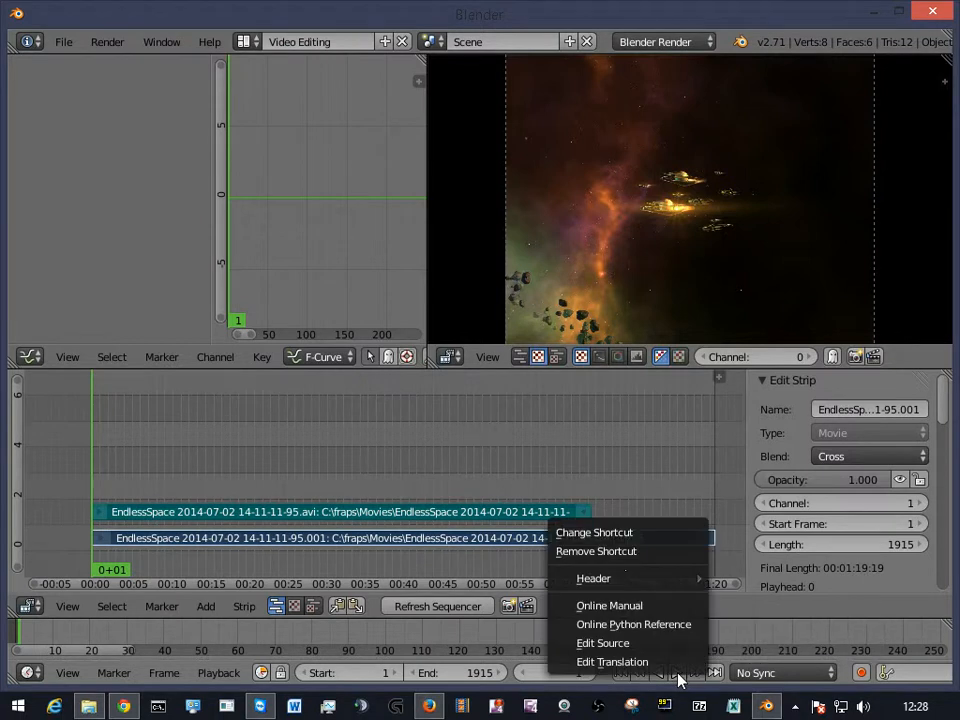
{"action": "left_click", "coordinate": [612, 534]}
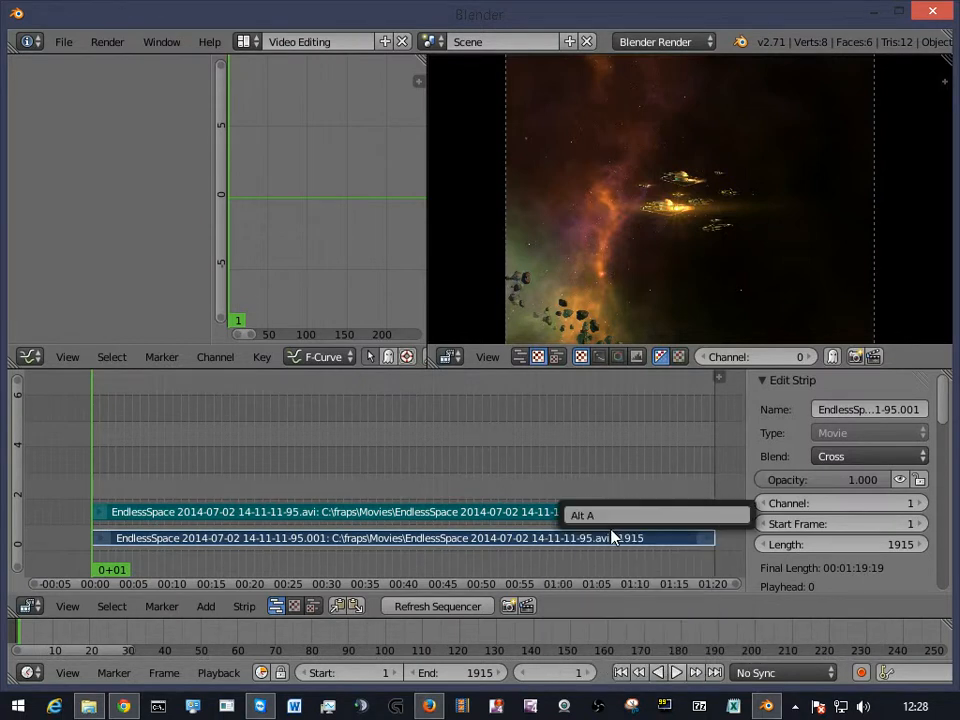
{"action": "left_click", "coordinate": [608, 519]}
{"action": "key", "text": "space"}
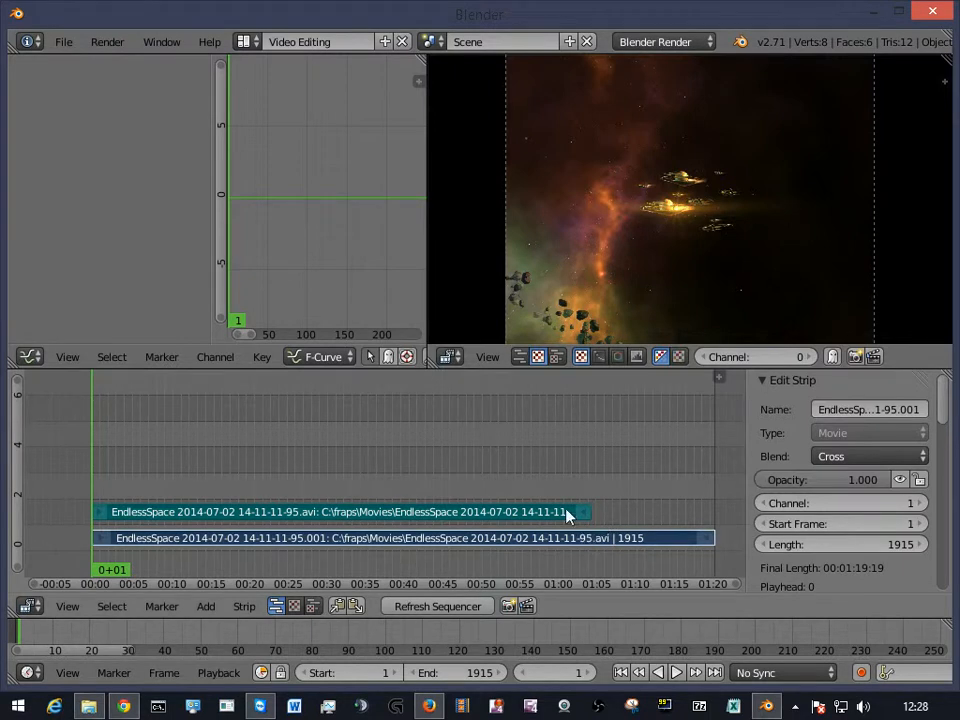
{"action": "key", "text": "space"}
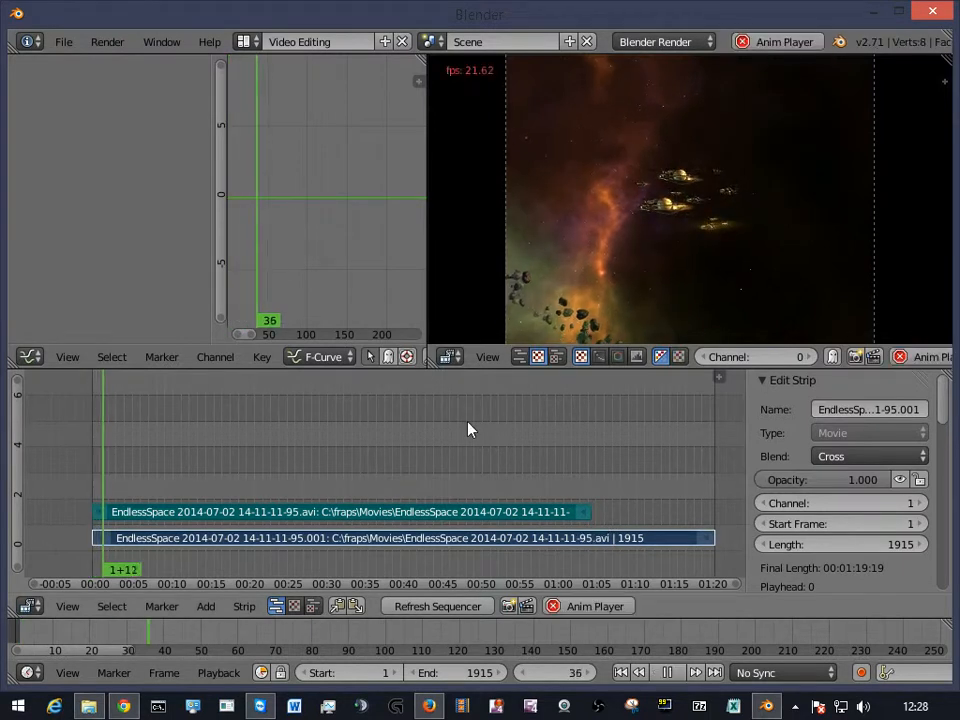
{"action": "key", "text": "space"}
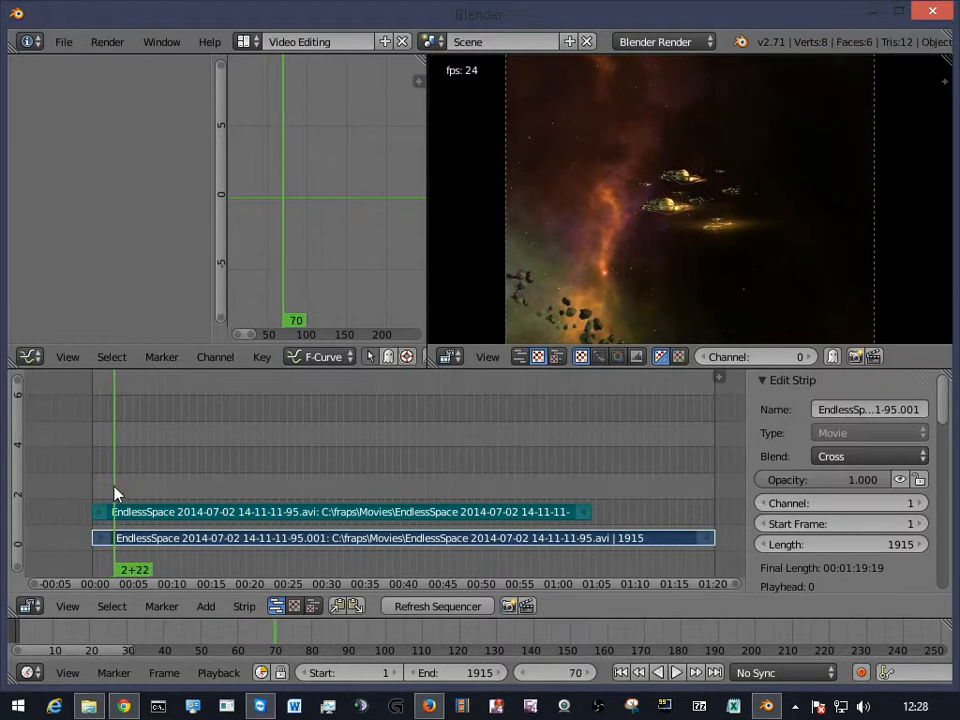
Position the playhead at frame 707 and make a soft cut through the movie and sound strips.
{"action": "left_click_drag", "start_coordinate": [113, 492], "coordinate": [323, 514]}
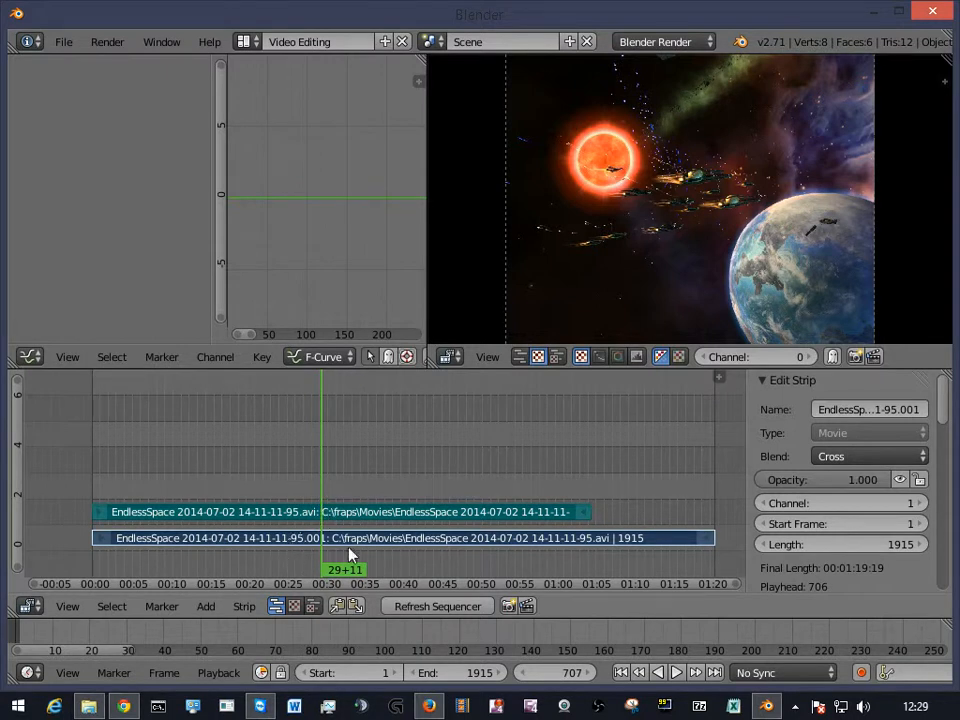
{"action": "left_click", "coordinate": [243, 607]}
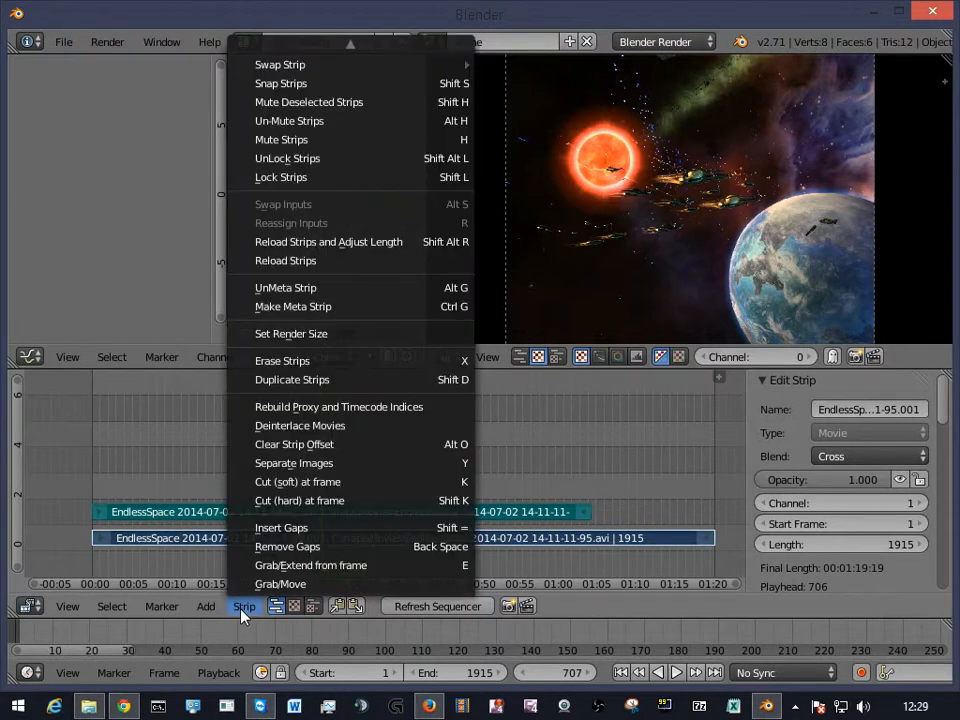
{"action": "left_click", "coordinate": [335, 486]}
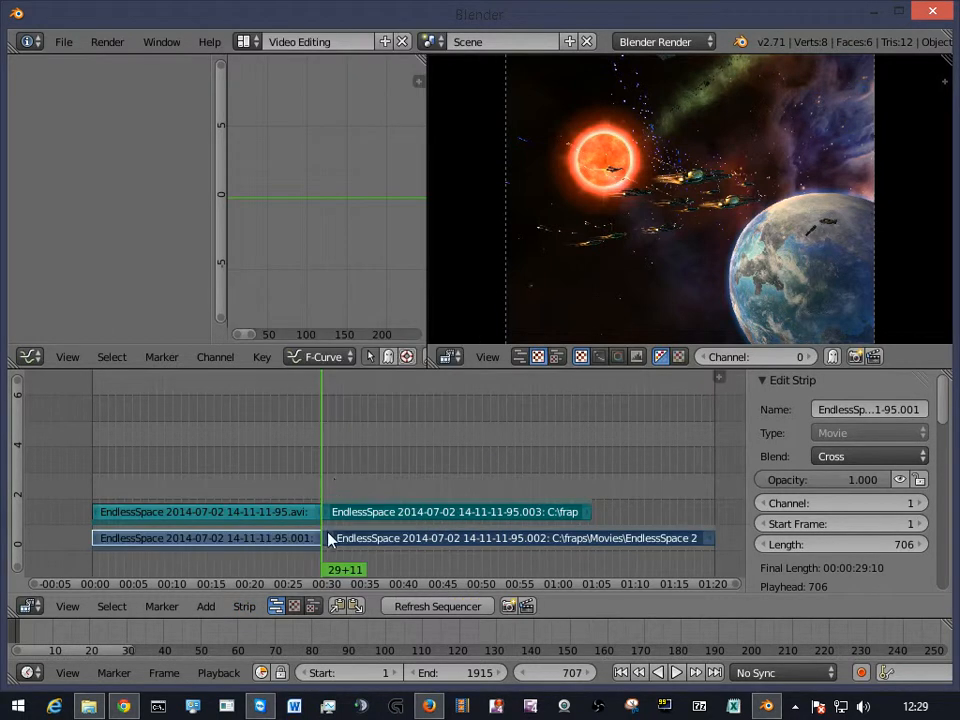
Select the sound strip segment before the cut and erase it from the sequencer.
{"action": "right_click", "coordinate": [337, 521]}
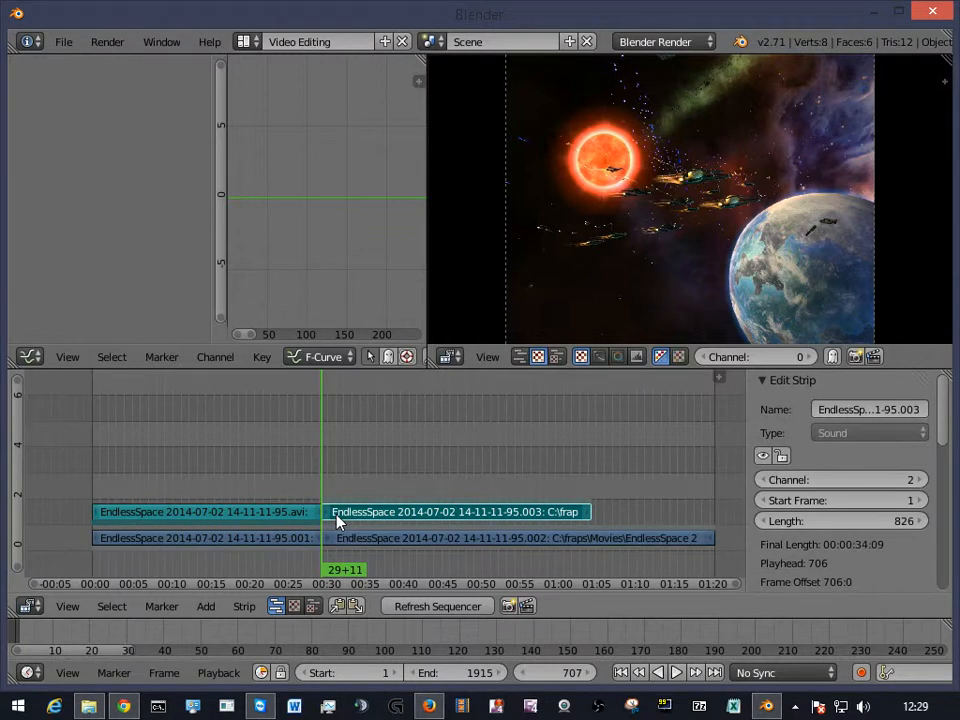
{"action": "mouse_move", "coordinate": [316, 489]}
{"action": "left_mouse_down"}
{"action": "mouse_move", "coordinate": [266, 484]}
{"action": "mouse_move", "coordinate": [305, 489]}
{"action": "left_mouse_up"}
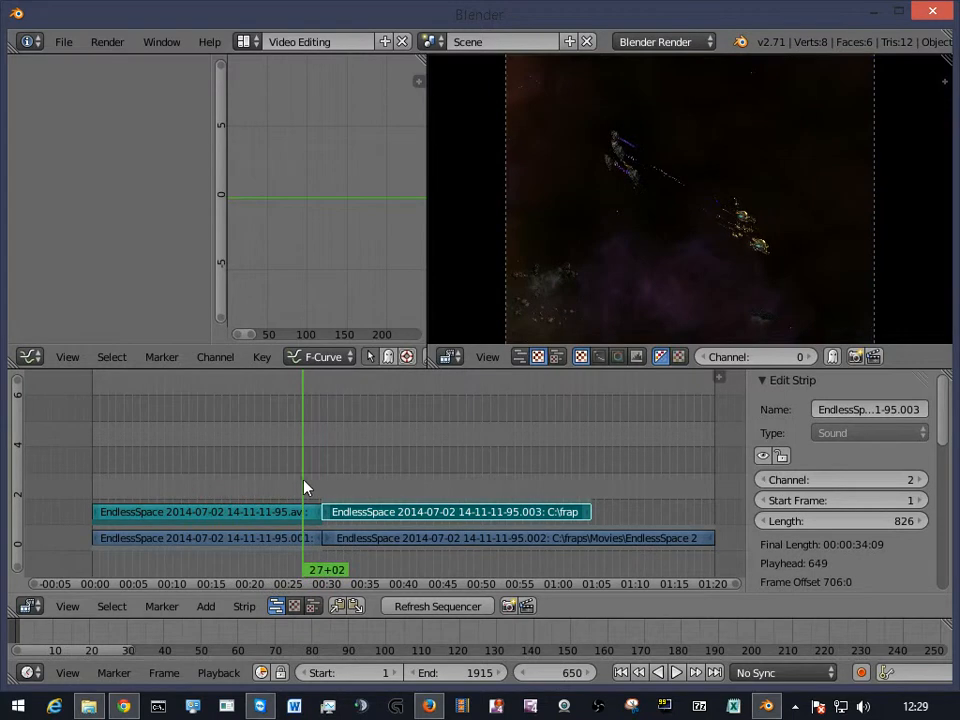
{"action": "left_click", "coordinate": [250, 522]}
{"action": "right_click", "coordinate": [250, 521]}
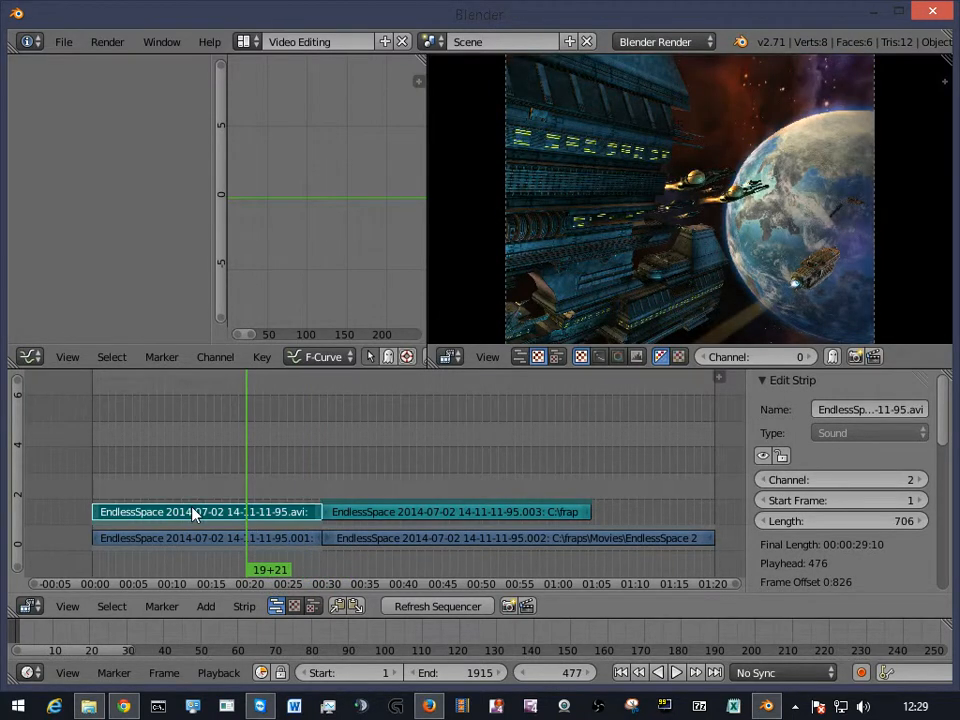
{"action": "key", "text": "x"}
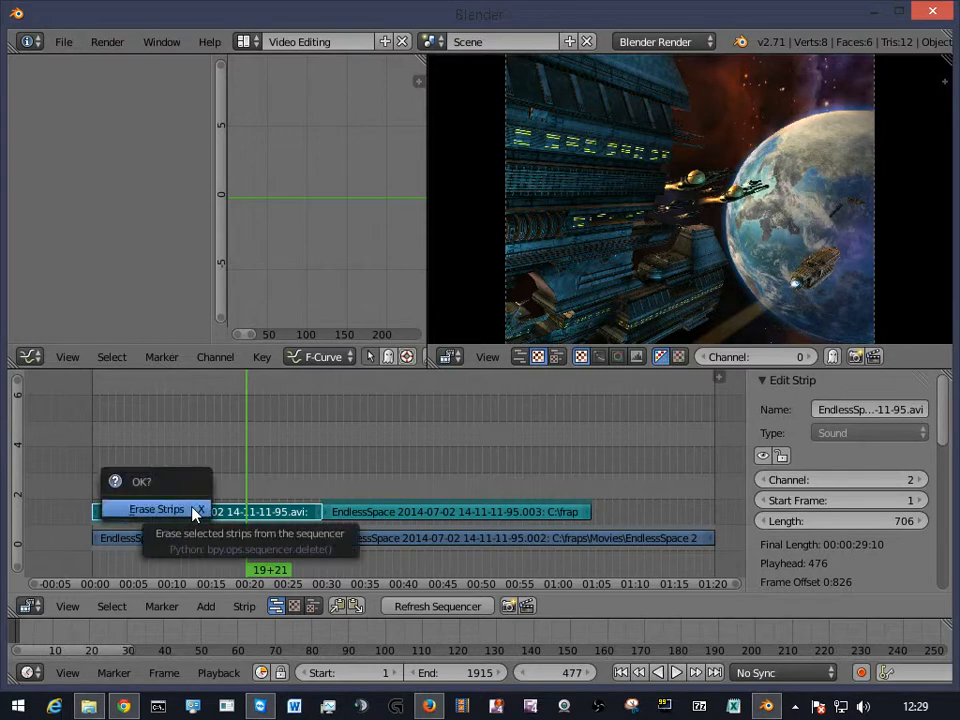
{"action": "left_click", "coordinate": [196, 510]}
Select the movie strip segment before the cut and erase it from the sequencer.
{"action": "left_click", "coordinate": [208, 540]}
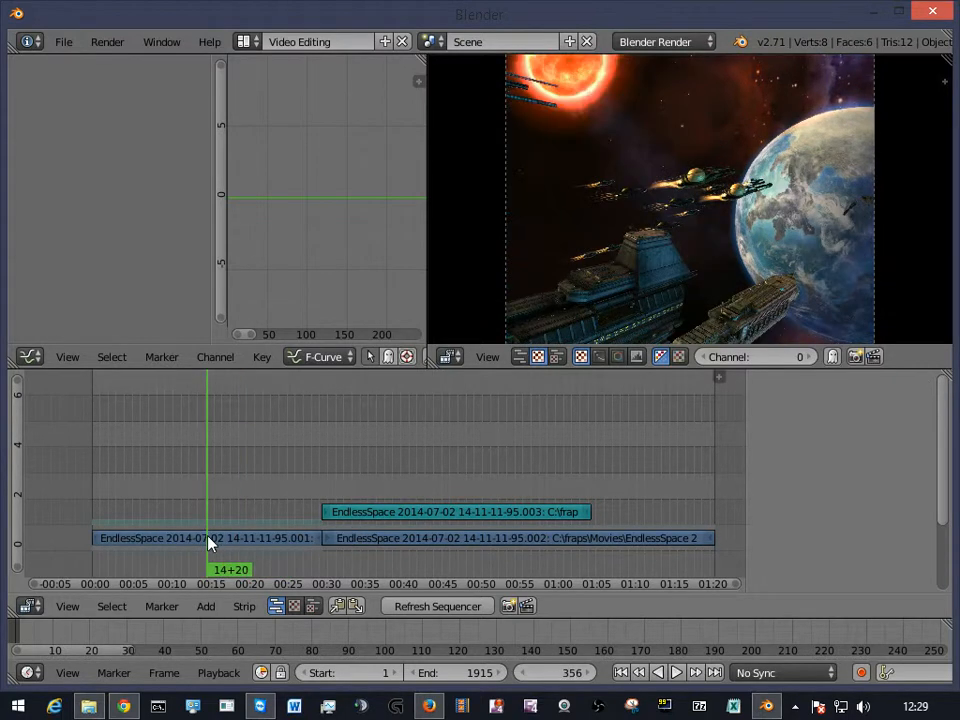
{"action": "right_click", "coordinate": [208, 538]}
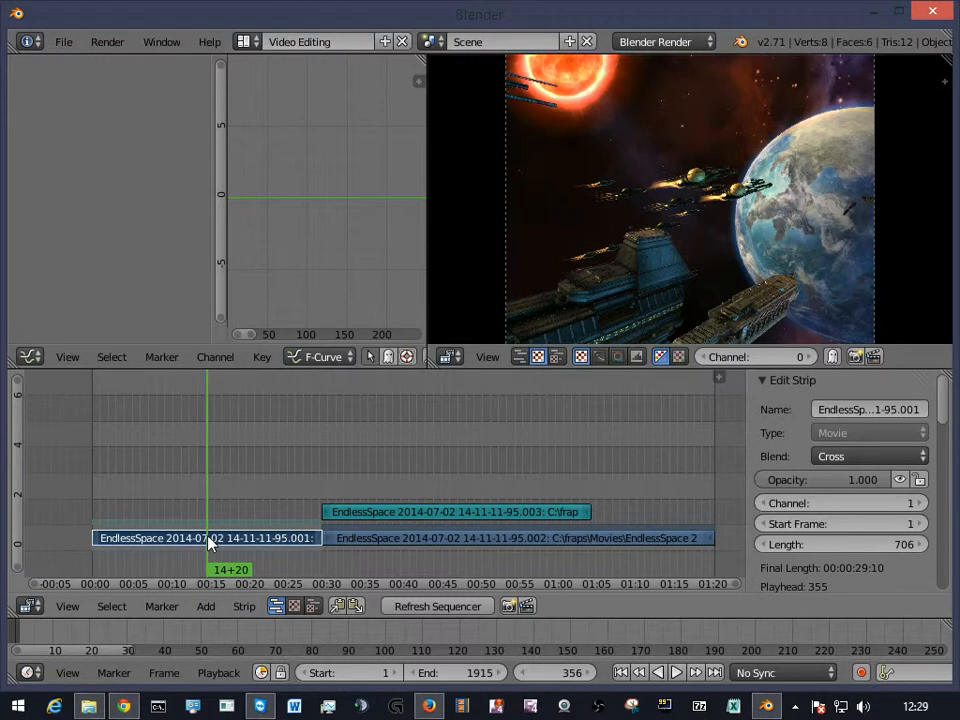
{"action": "key", "text": "x"}
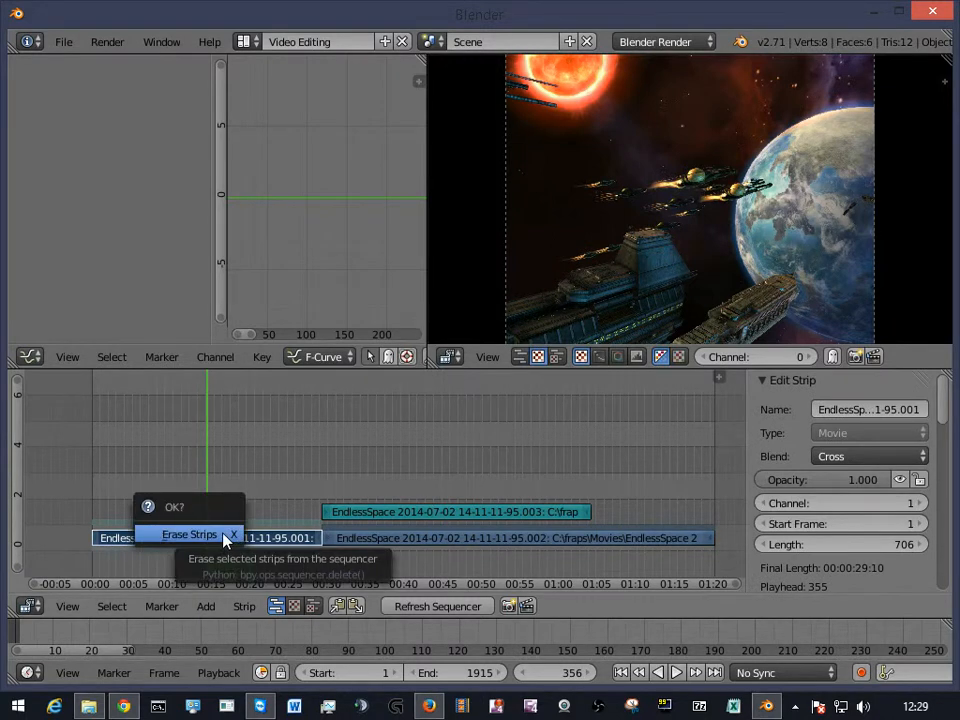
{"action": "left_click", "coordinate": [225, 537]}
{"action": "left_click", "coordinate": [244, 607]}
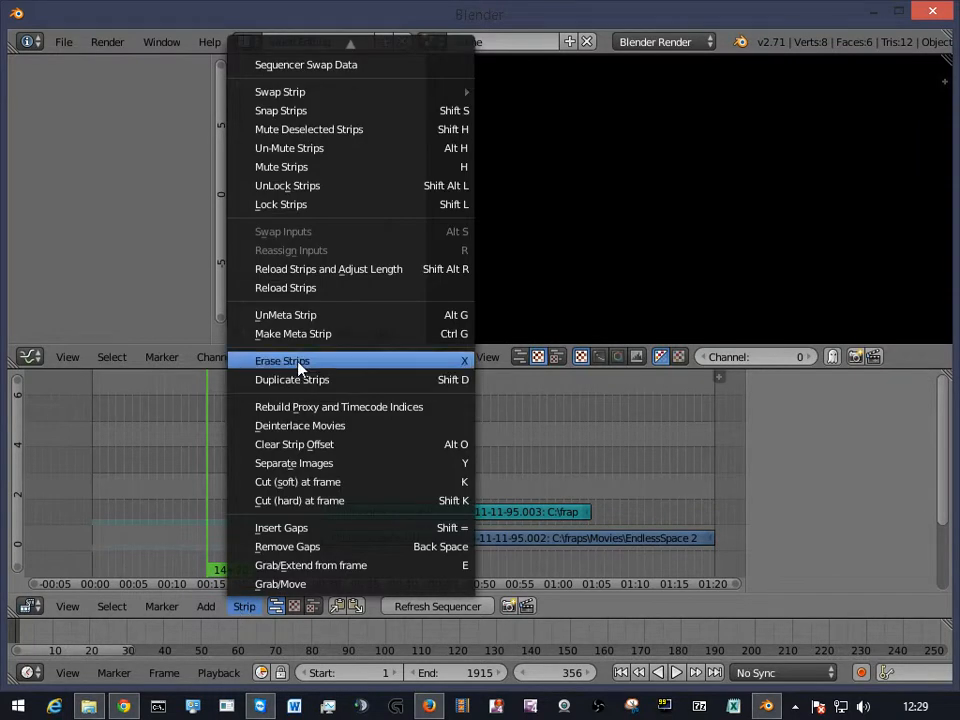
{"action": "left_click", "coordinate": [163, 490]}
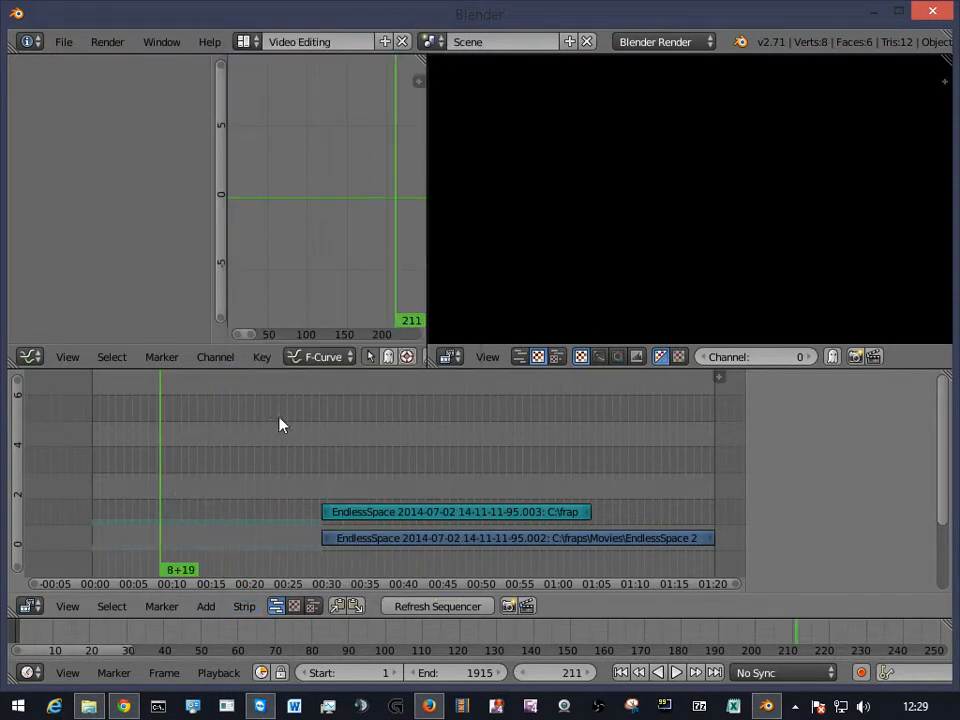
Scrub through the remaining footage and move the remaining sound strip back to begin at frame 15.
{"action": "left_click_drag", "start_coordinate": [297, 510], "coordinate": [592, 534]}
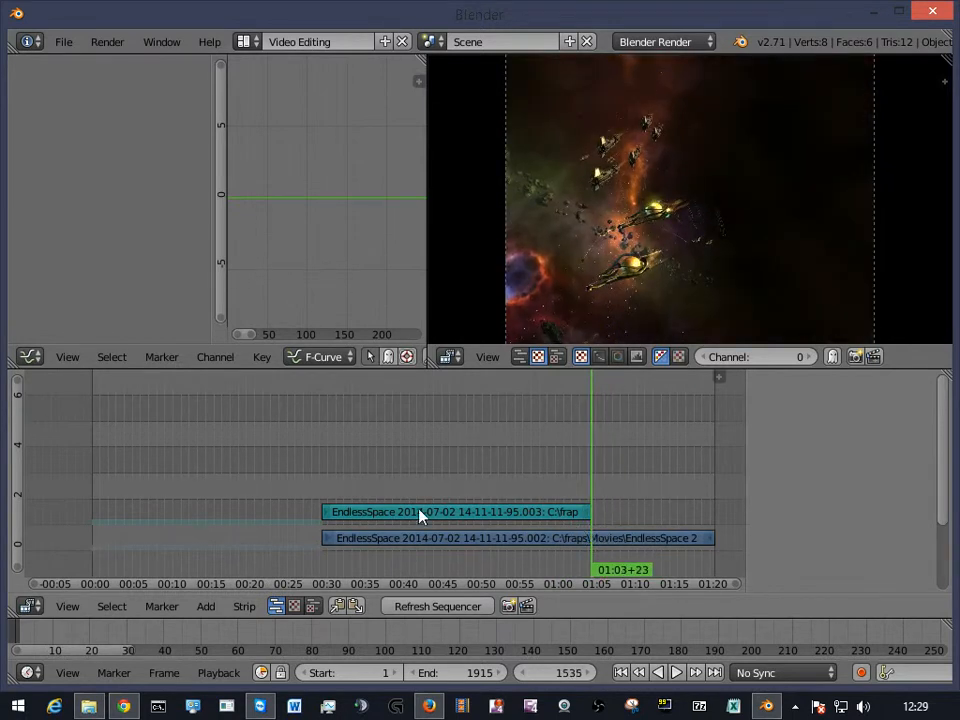
{"action": "left_click", "coordinate": [340, 450]}
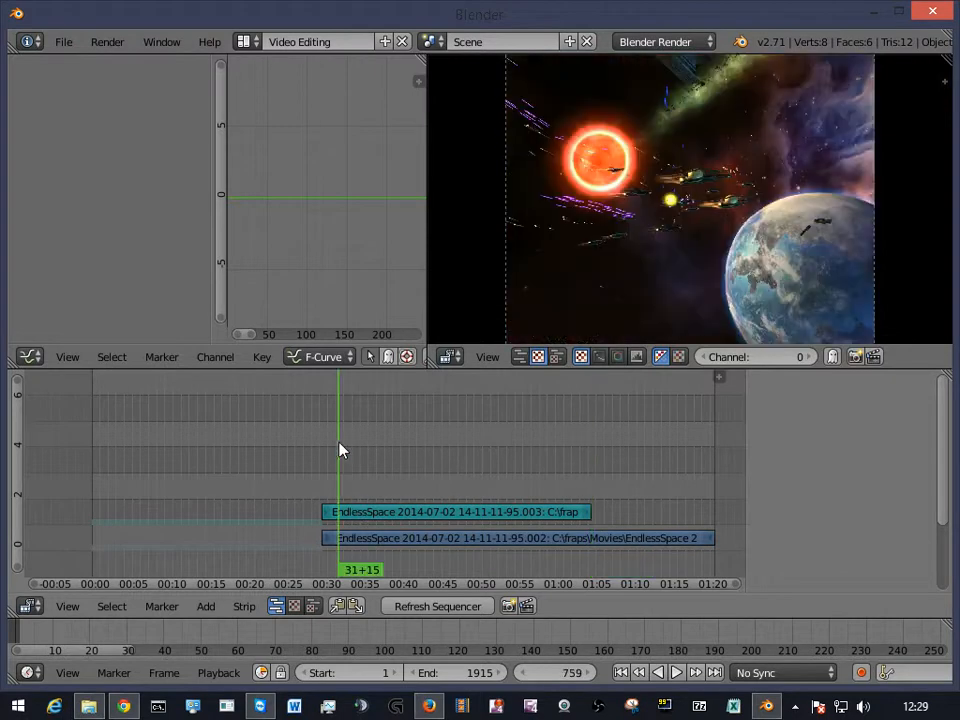
{"action": "left_click", "coordinate": [383, 511]}
{"action": "right_click", "coordinate": [383, 512]}
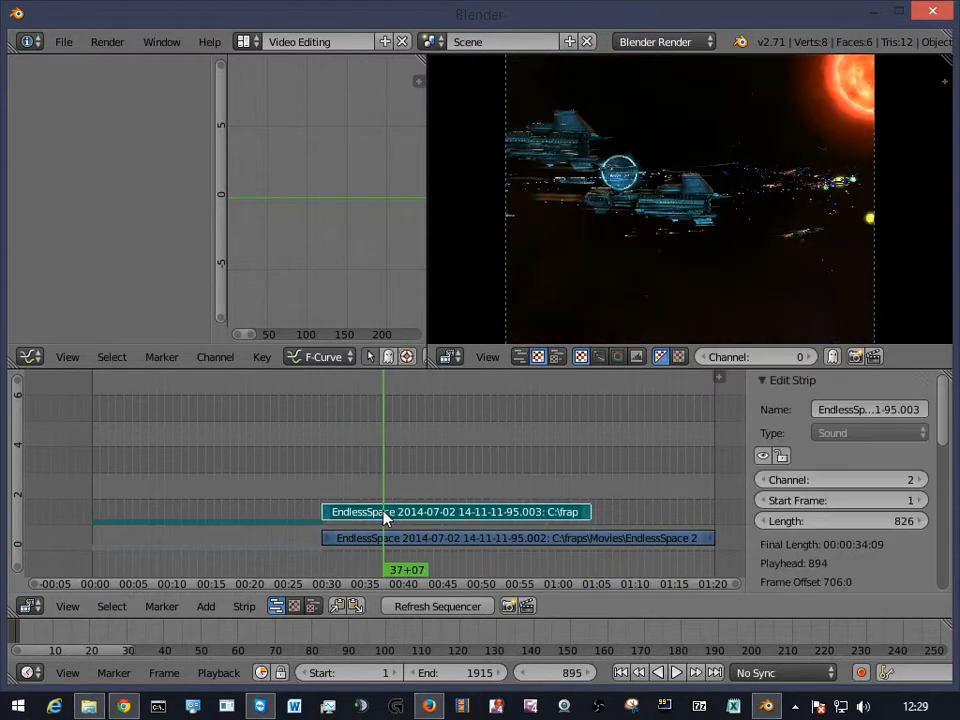
{"action": "key", "text": "g"}
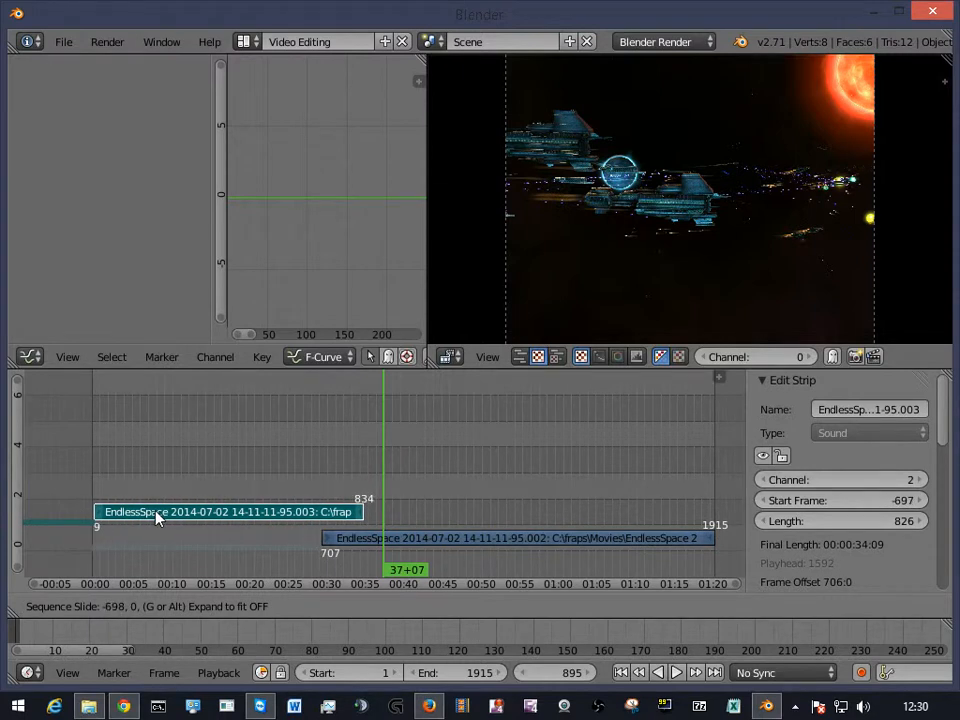
{"action": "key", "text": "Escape"}
{"action": "key", "text": "g"}
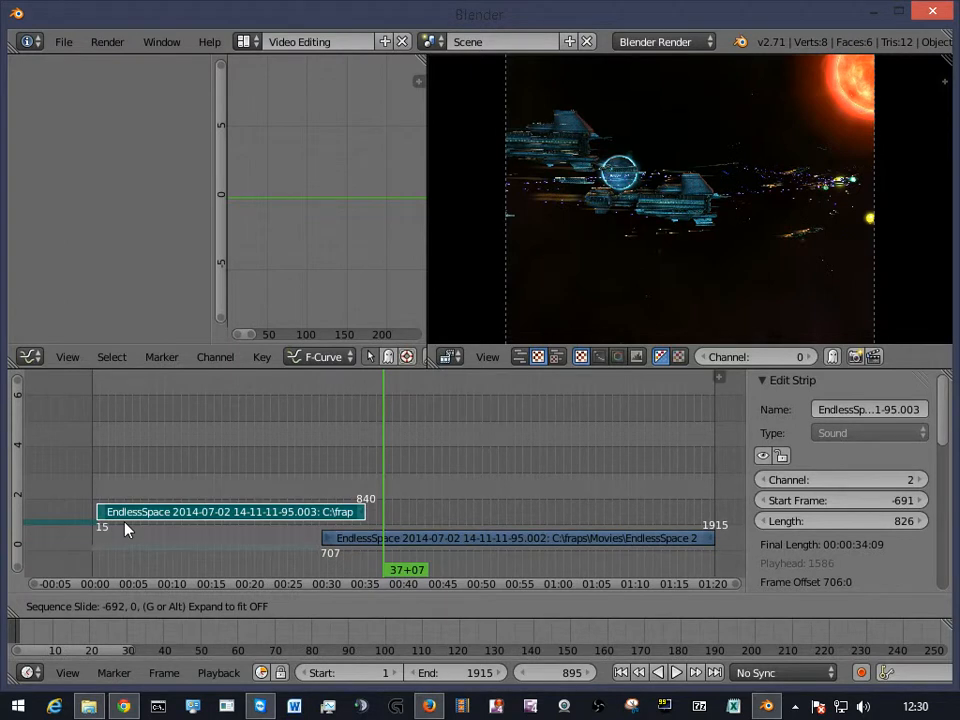
{"action": "left_click", "coordinate": [125, 529]}
Move the remaining movie strip back to begin at frame 3 and slide the sound strip to begin at frame 1.
{"action": "right_click", "coordinate": [405, 543]}
{"action": "key", "text": "g"}
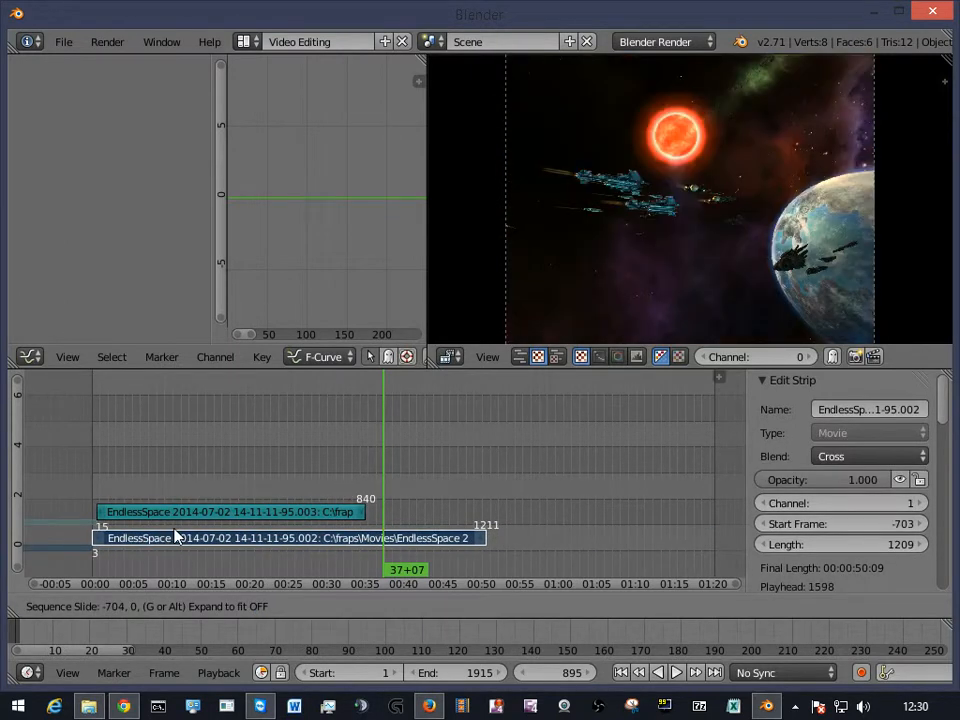
{"action": "left_click", "coordinate": [175, 537]}
{"action": "right_click", "coordinate": [198, 514]}
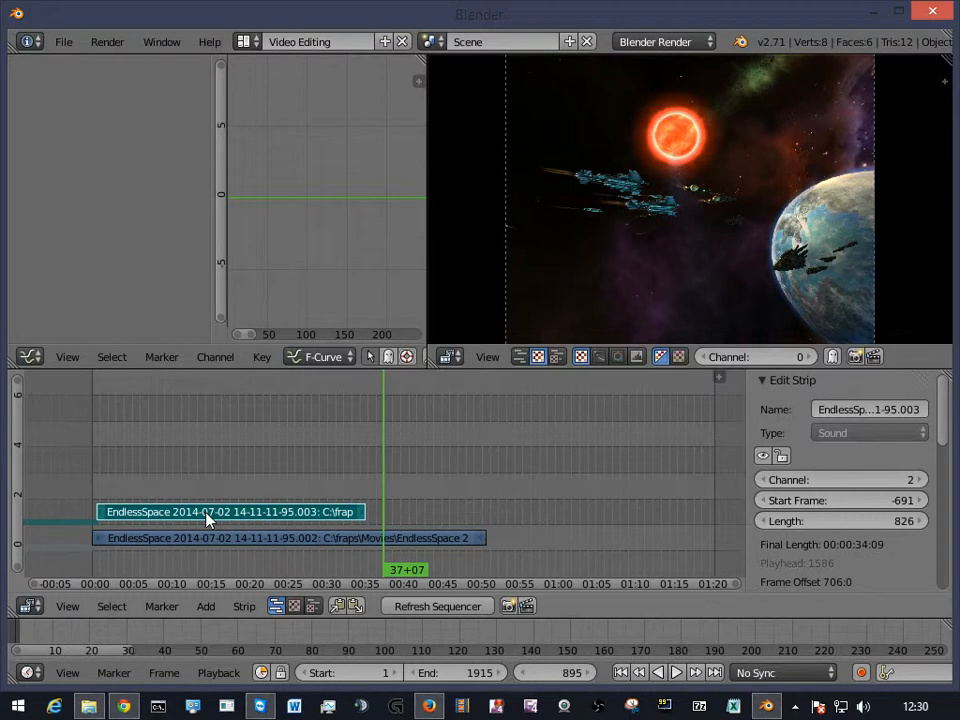
{"action": "key", "text": "g"}
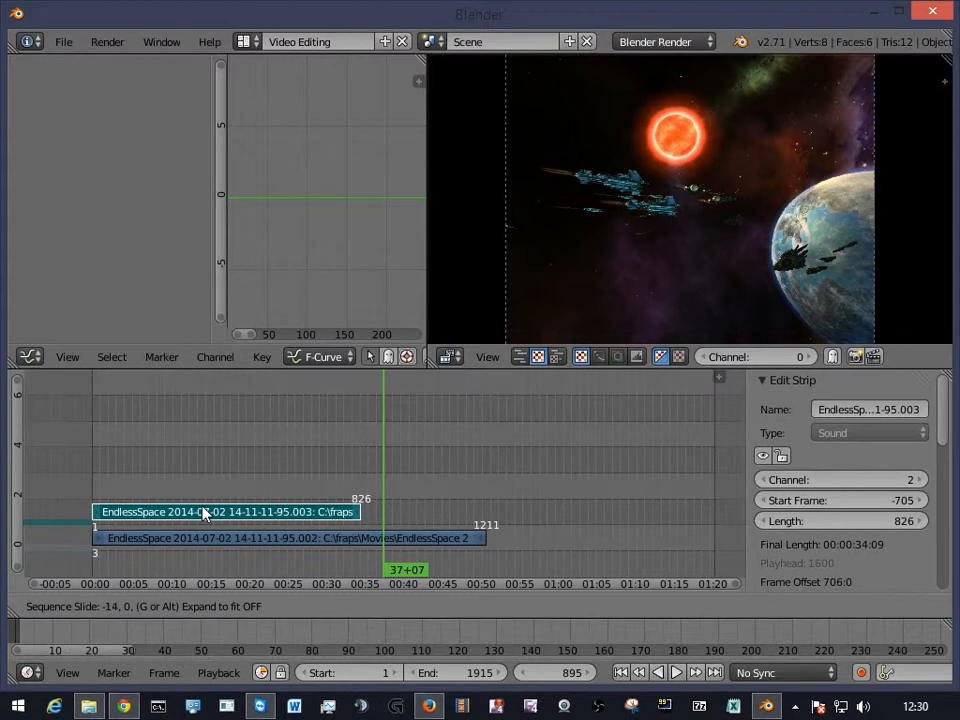
{"action": "left_click", "coordinate": [204, 513]}
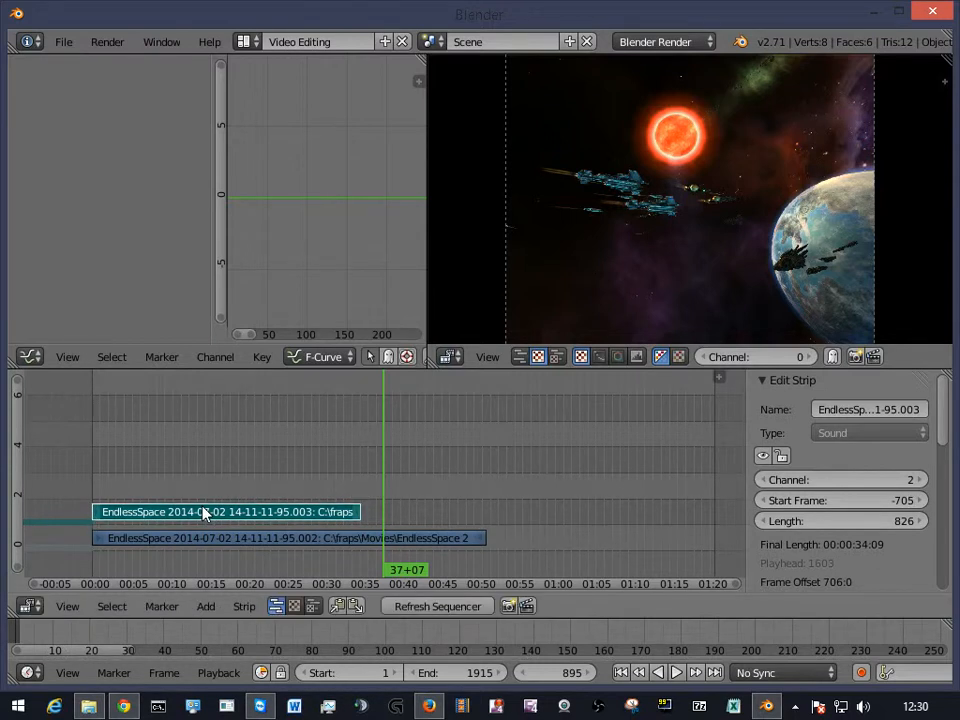
Select the movie strip and slide it 3 frames earlier to begin at frame 0.
{"action": "left_click", "coordinate": [168, 539]}
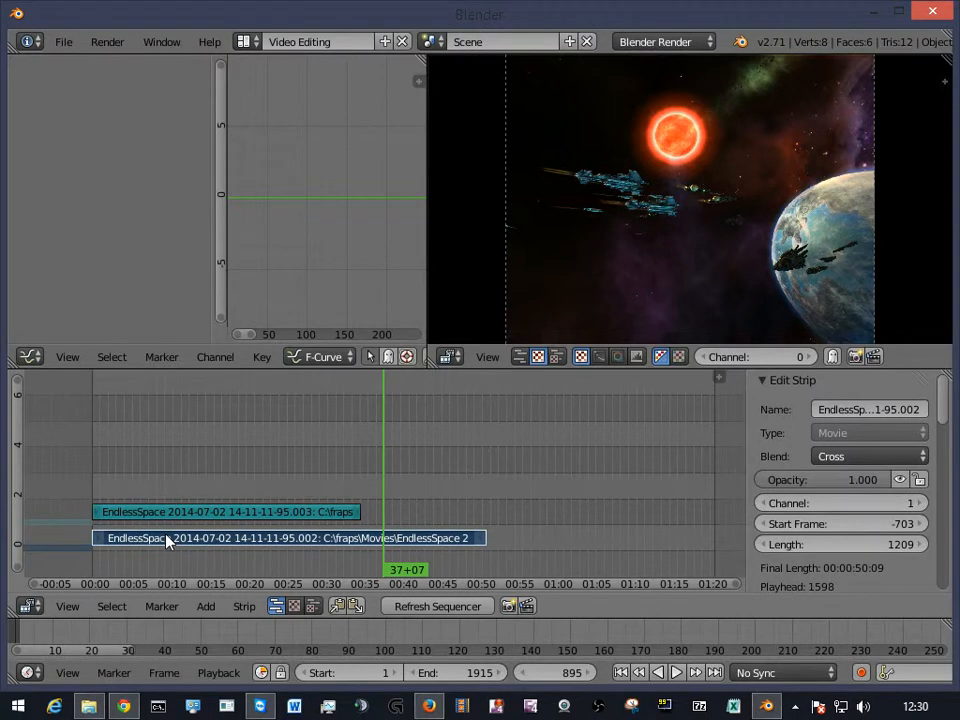
{"action": "key", "text": "Left"}
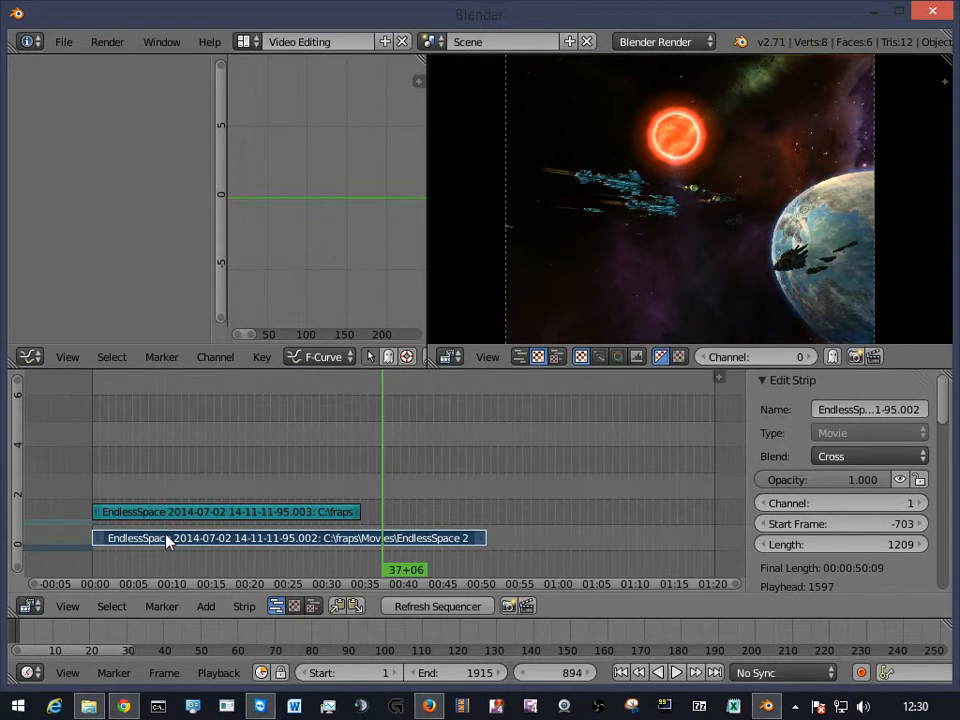
{"action": "key", "text": "g"}
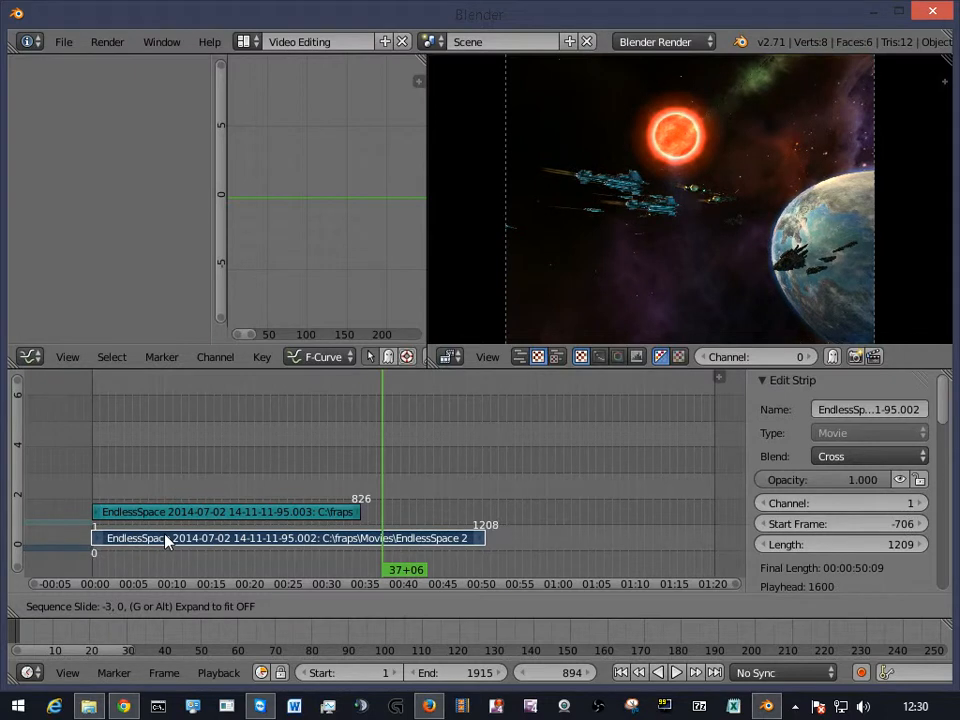
{"action": "left_click", "coordinate": [166, 541]}
Select the sound strip and align it with the movie strip by bringing its start frame to -706.
{"action": "left_click", "coordinate": [199, 516]}
{"action": "right_click", "coordinate": [199, 516]}
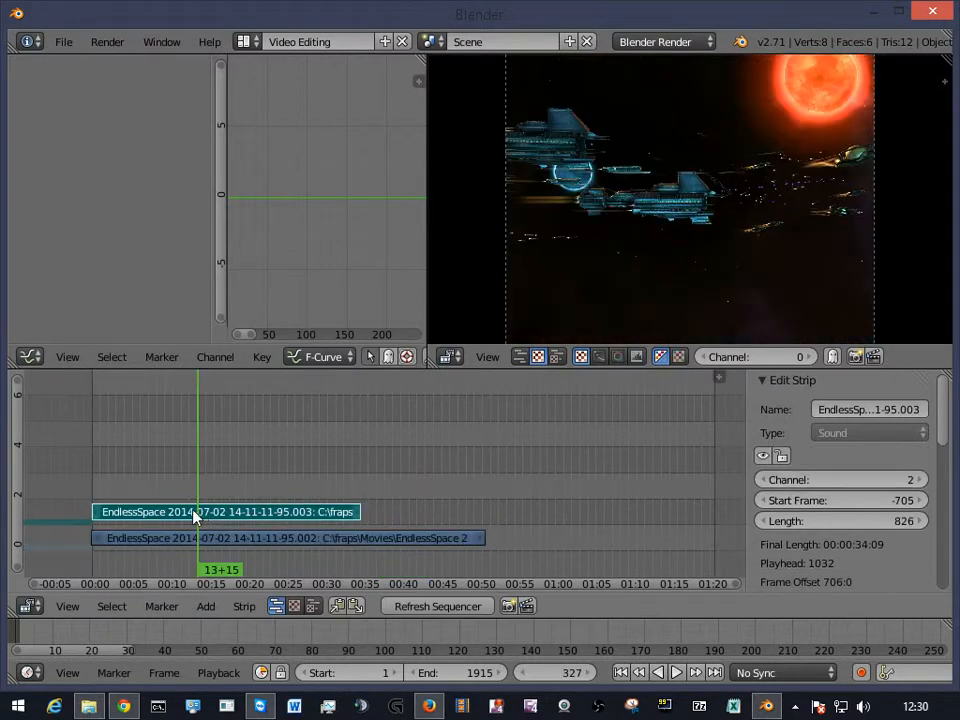
{"action": "key", "text": "Left"}
{"action": "key", "text": "Left"}
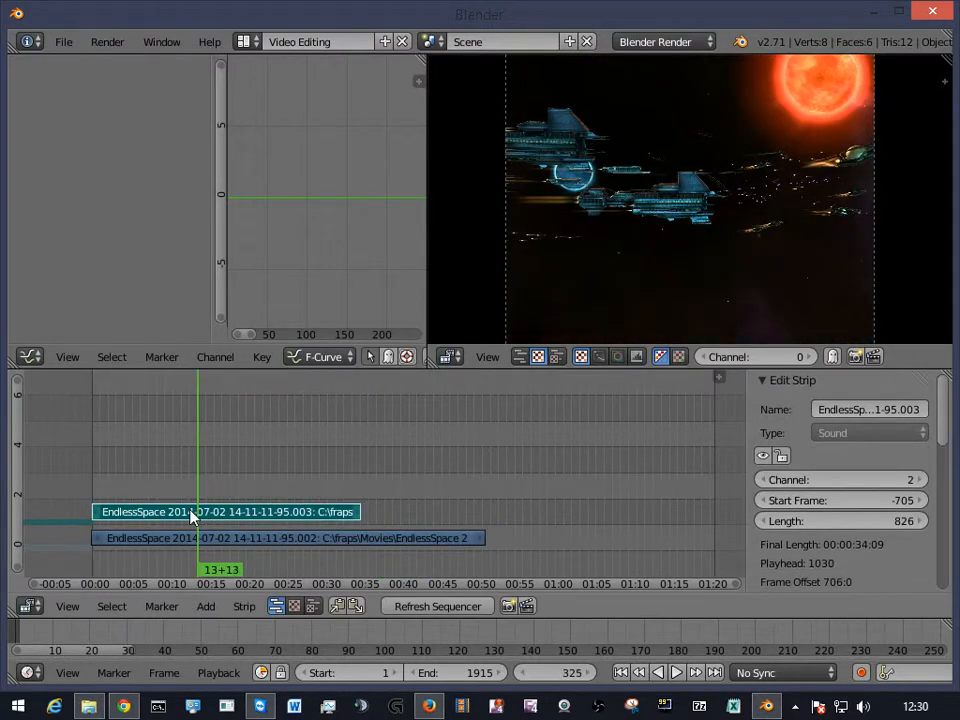
{"action": "left_click", "coordinate": [232, 457]}
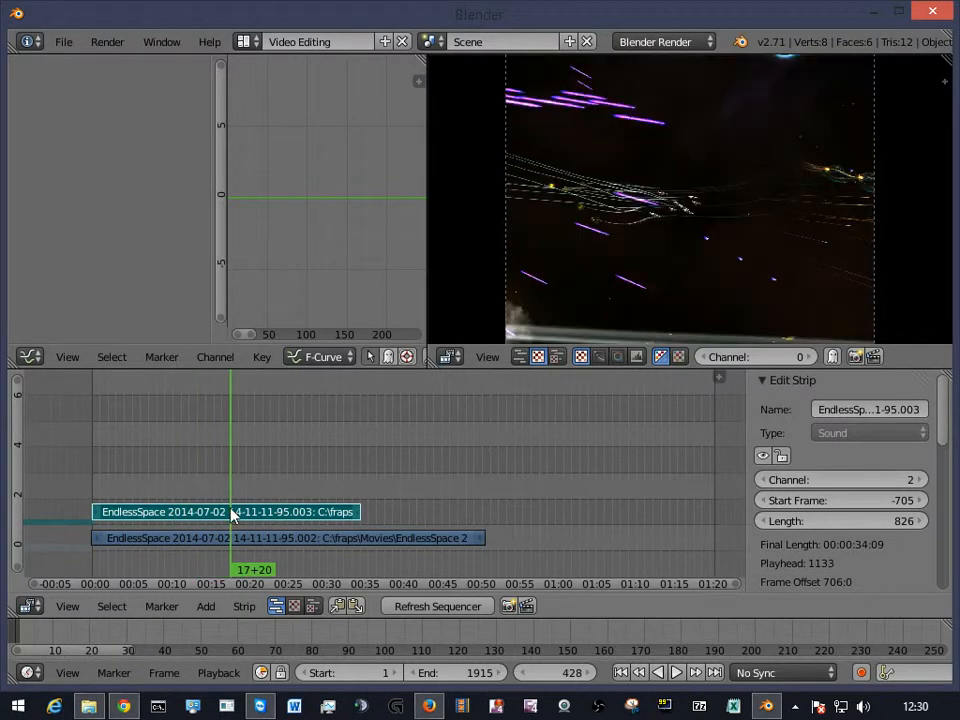
{"action": "left_click", "coordinate": [918, 500]}
{"action": "left_click", "coordinate": [302, 424]}
{"action": "left_click", "coordinate": [134, 512]}
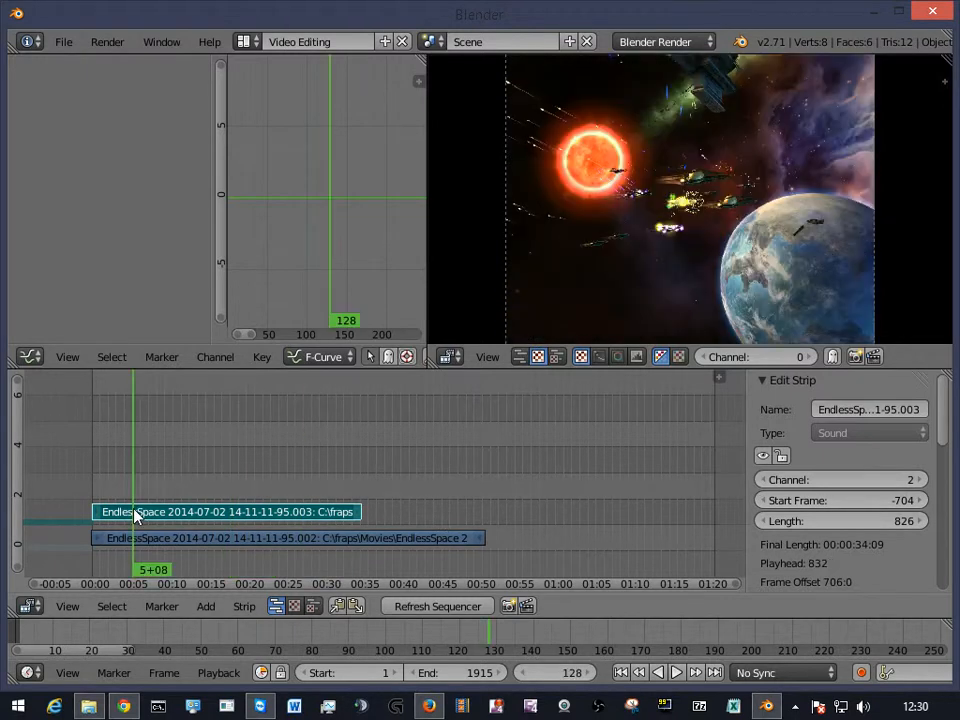
{"action": "key", "text": "g"}
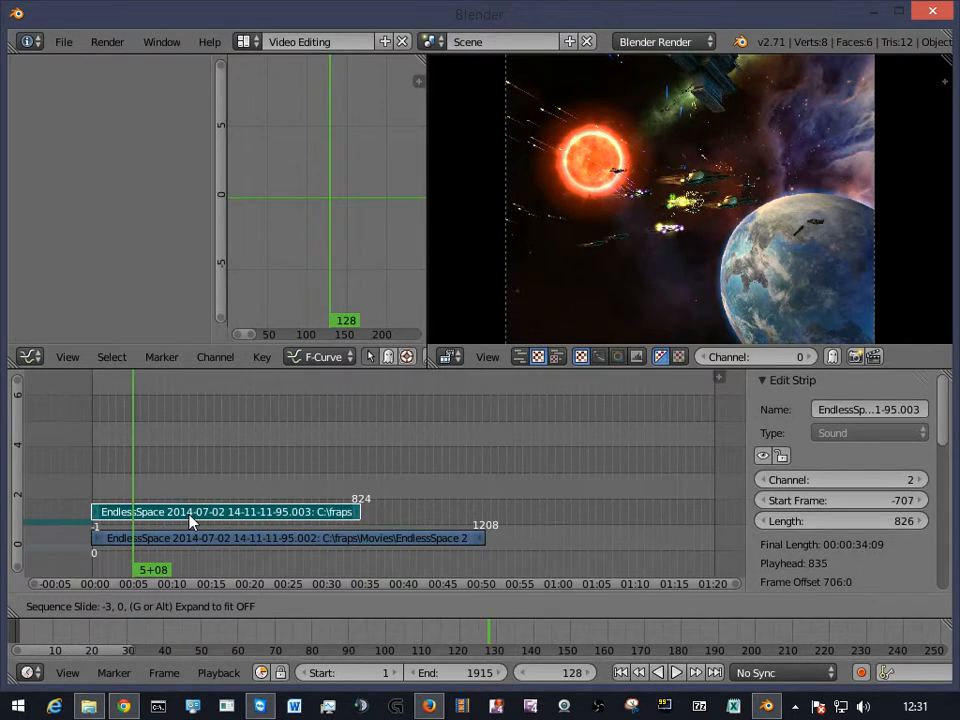
{"action": "left_click", "coordinate": [190, 521]}
{"action": "left_click", "coordinate": [919, 500]}
Play and scrub through the aligned strips, stopping the playhead at frame 807 near the end of the sound.
{"action": "left_click_drag", "start_coordinate": [246, 493], "coordinate": [71, 478]}
{"action": "key", "text": "alt+a"}
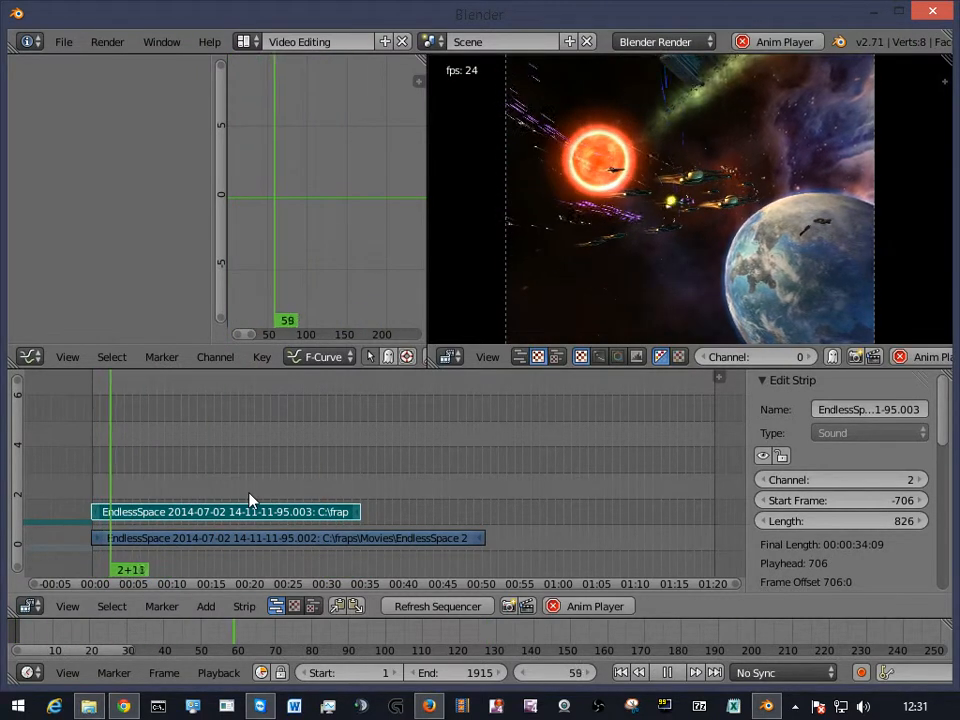
{"action": "mouse_move", "coordinate": [333, 487]}
{"action": "left_mouse_down"}
{"action": "mouse_move", "coordinate": [370, 497]}
{"action": "mouse_move", "coordinate": [333, 493]}
{"action": "left_mouse_up"}
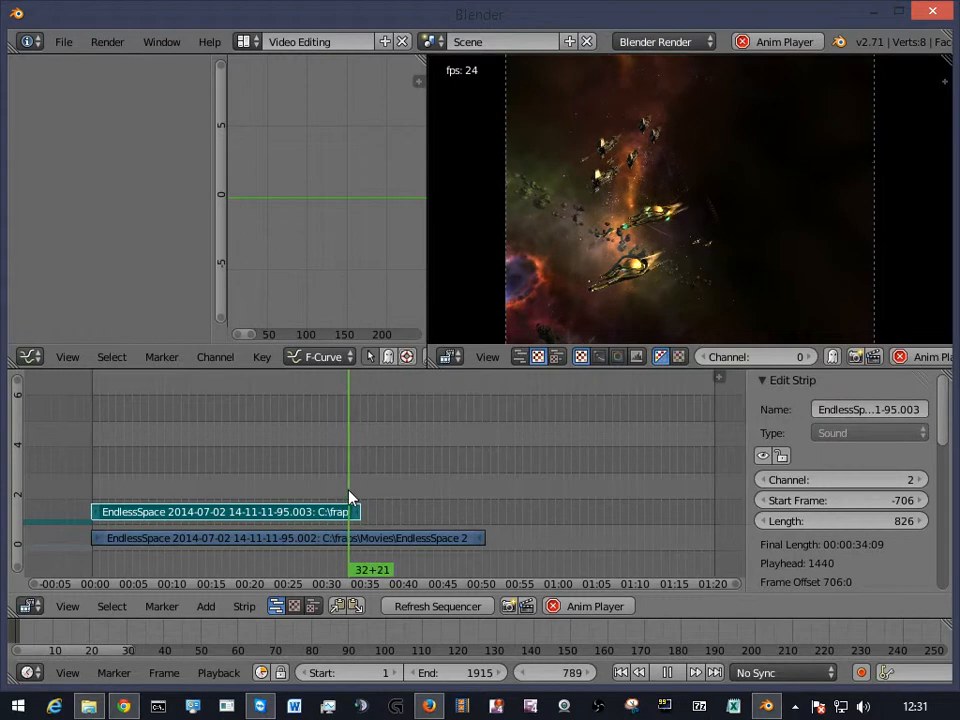
{"action": "key", "text": "alt+a"}
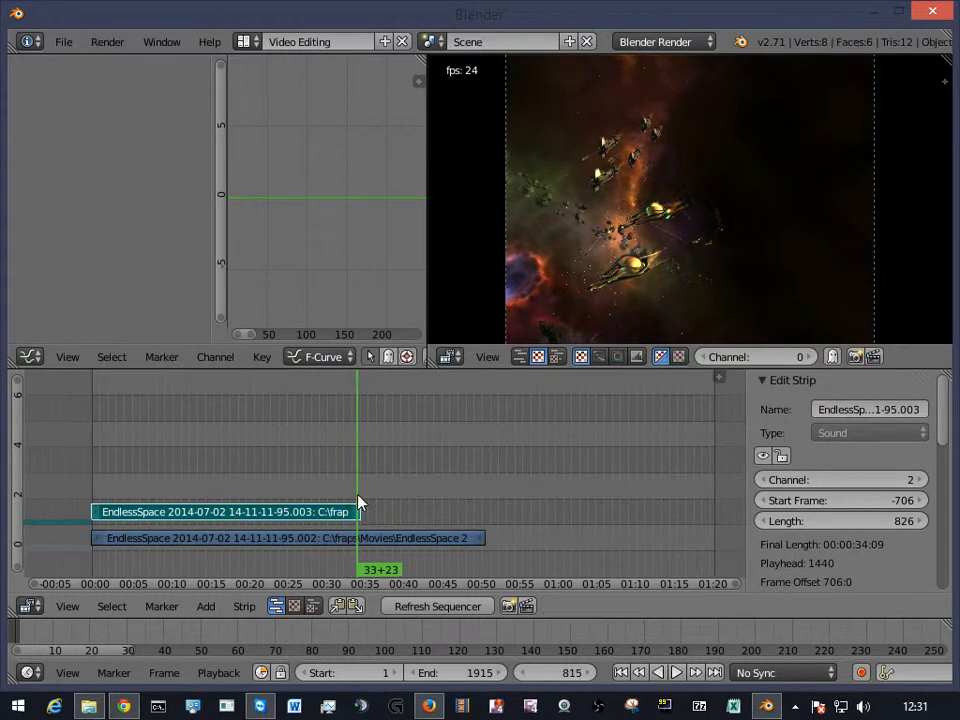
{"action": "left_click_drag", "start_coordinate": [363, 503], "coordinate": [353, 497]}
{"action": "key", "text": "alt+a"}
{"action": "key", "text": "alt+a"}
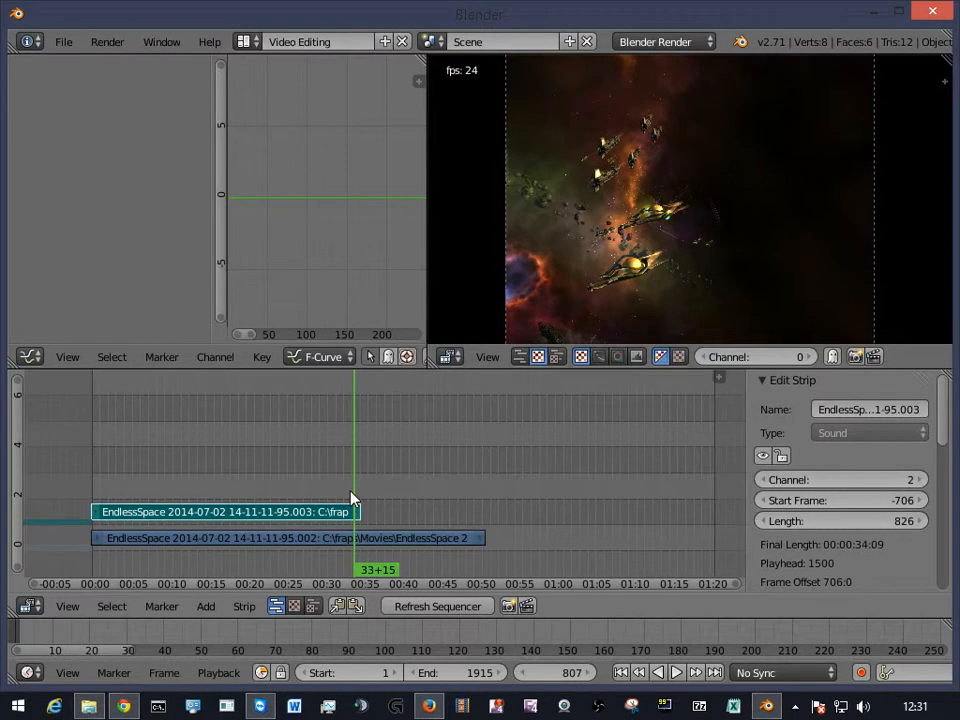
Cut the sound and movie strips at frame 807.
{"action": "right_click", "coordinate": [366, 545]}
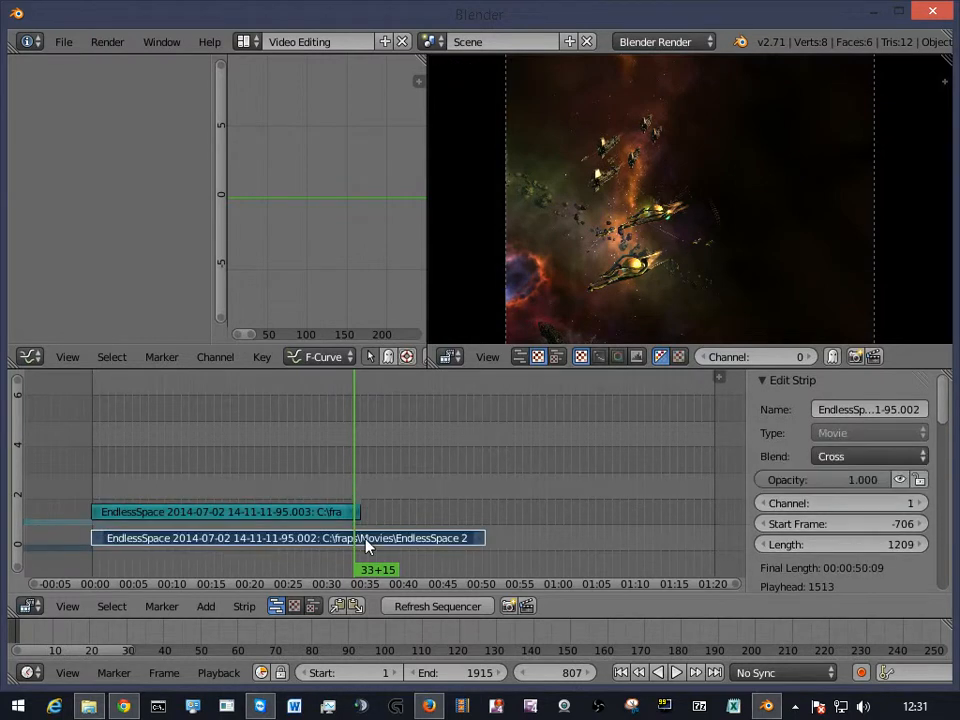
{"action": "left_click", "coordinate": [240, 611]}
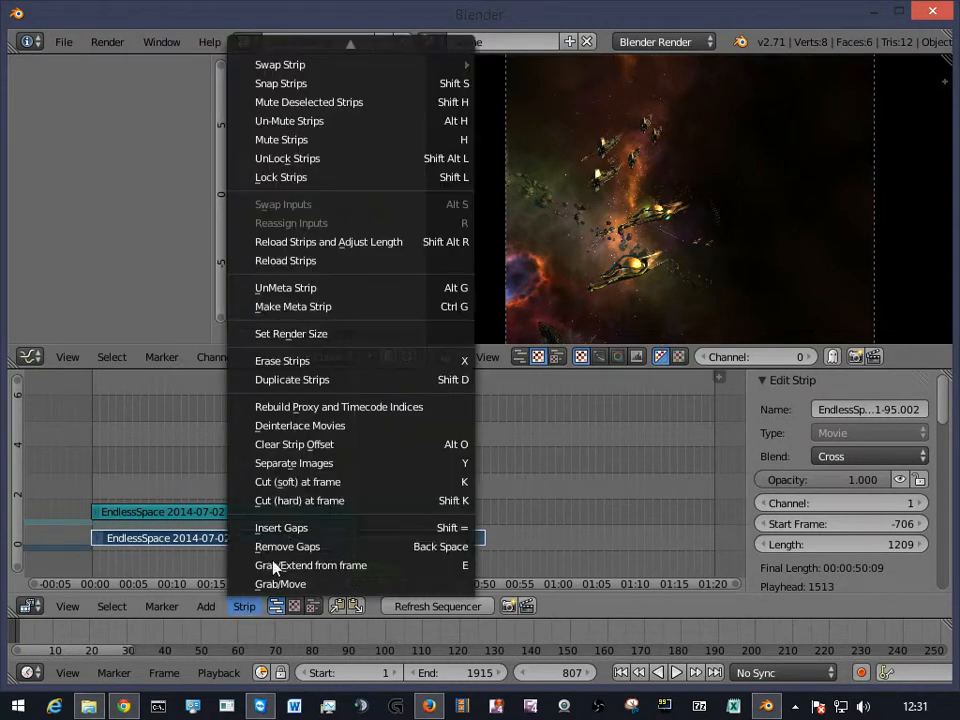
{"action": "left_click", "coordinate": [334, 496]}
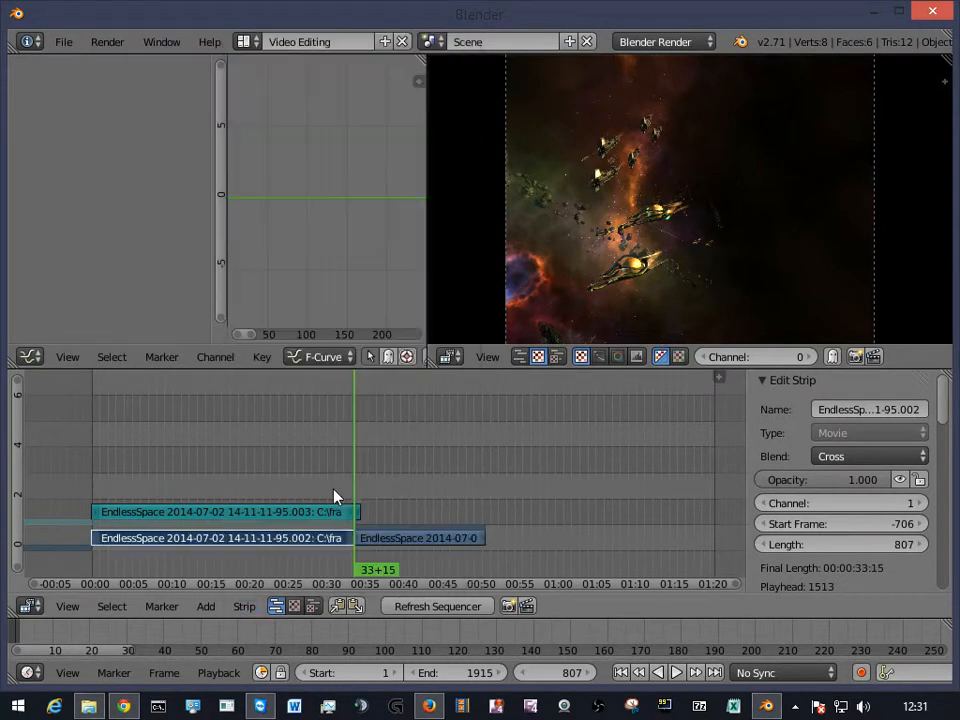
Select the movie strip segment after the frame 807 cut and erase it.
{"action": "key", "text": "alt+a"}
{"action": "right_click", "coordinate": [378, 545]}
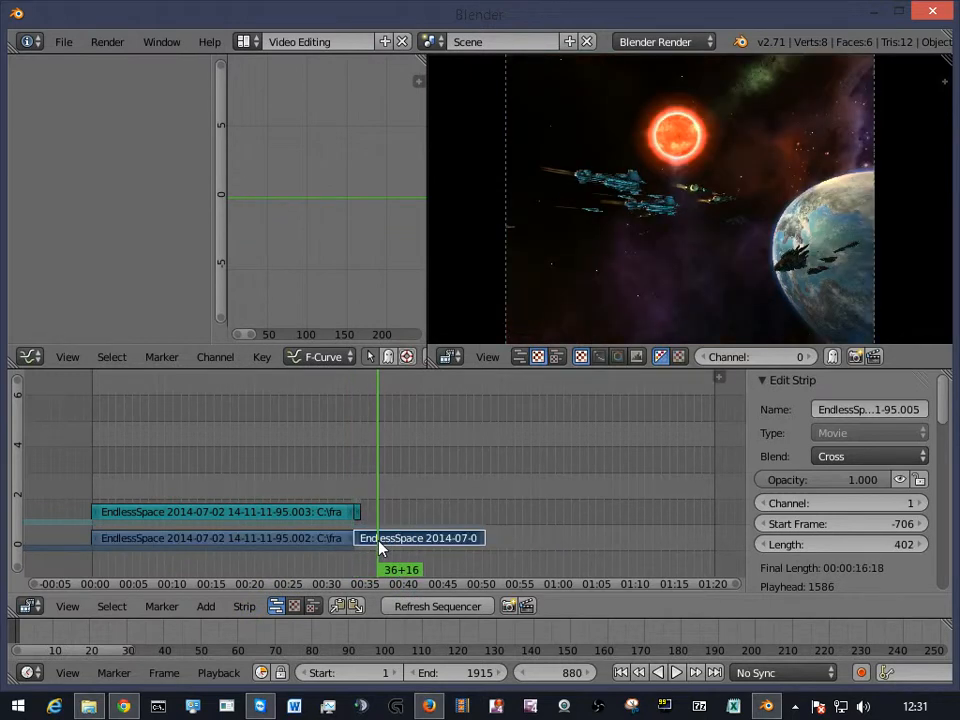
{"action": "key", "text": "x"}
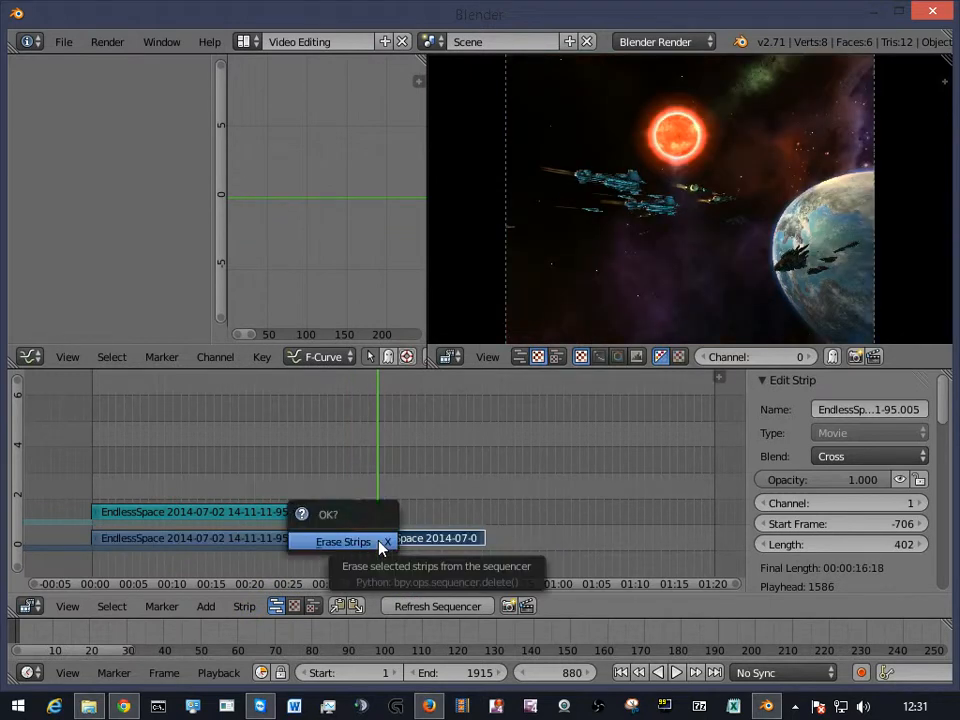
{"action": "left_click", "coordinate": [365, 542]}
Select the short leftover sound segment after the frame 807 cut and erase it.
{"action": "left_click", "coordinate": [360, 523]}
{"action": "right_click", "coordinate": [360, 523]}
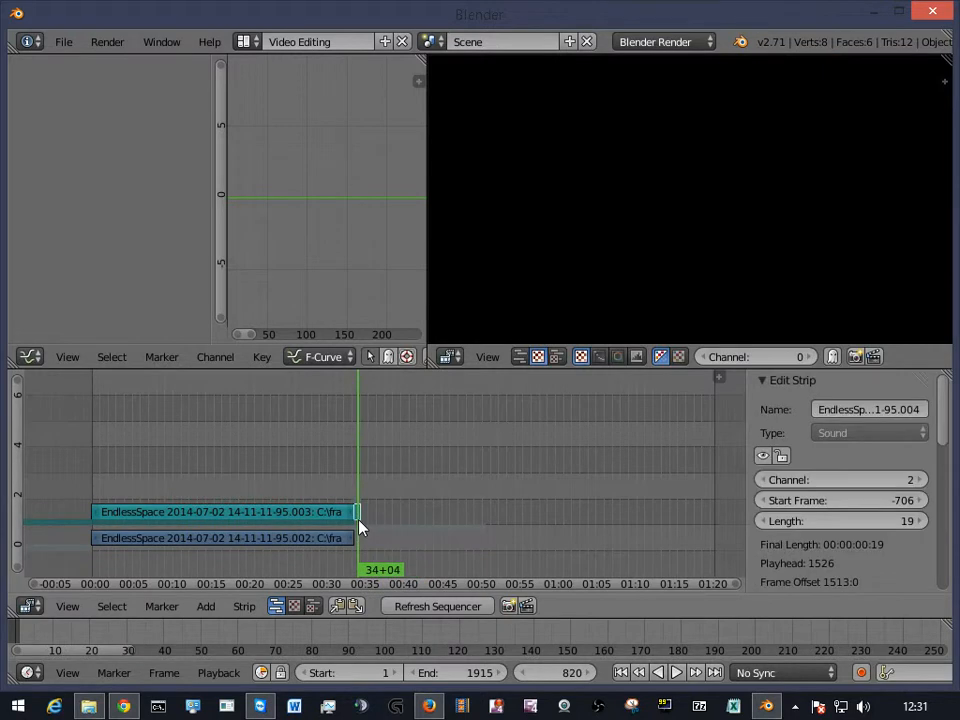
{"action": "left_click", "coordinate": [244, 606]}
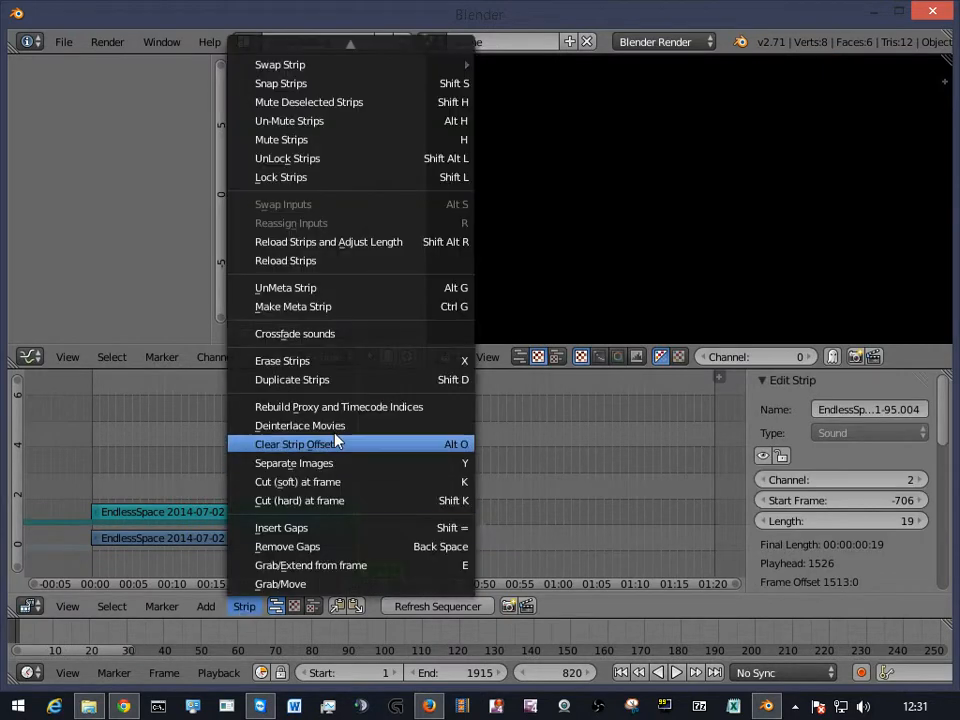
{"action": "left_click", "coordinate": [329, 361]}
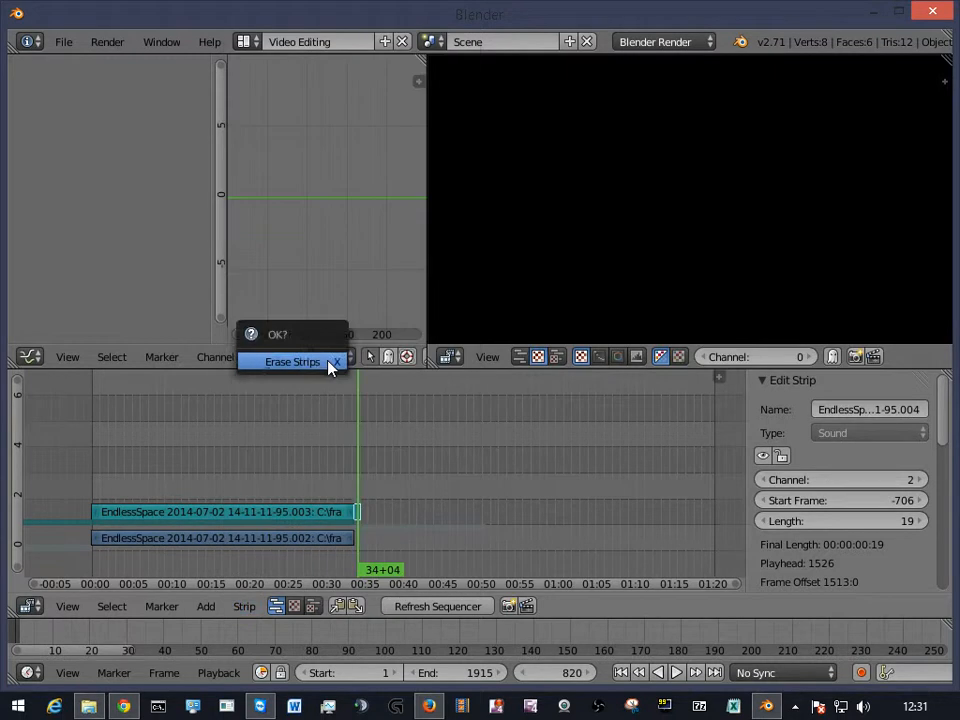
{"action": "key", "text": "x"}
{"action": "left_click", "coordinate": [358, 519]}
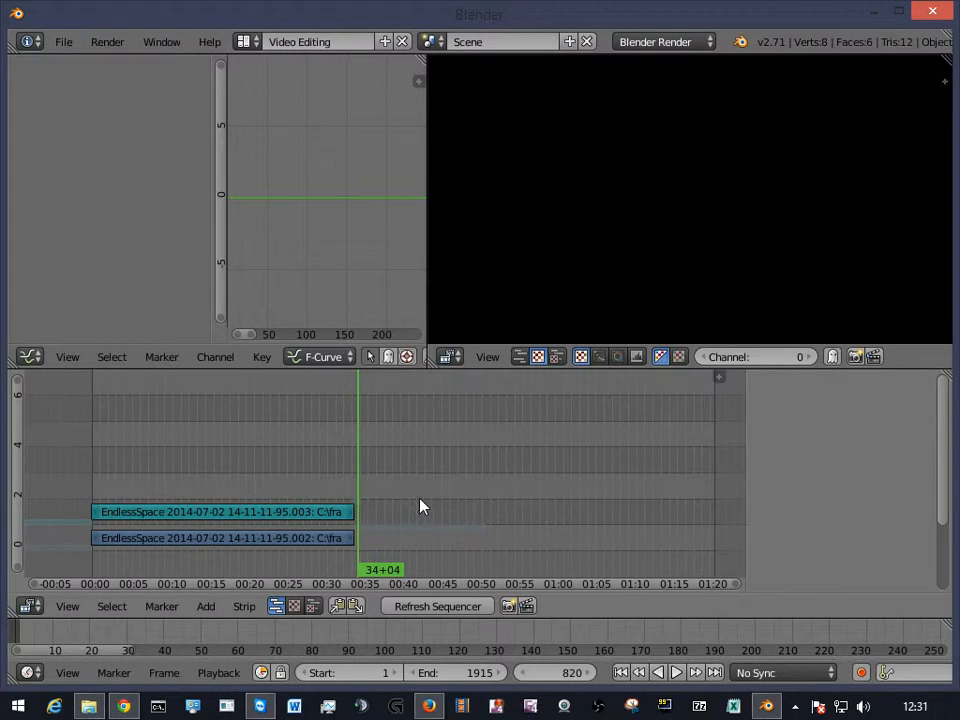
Try shortening the scene's end frame to 1000 and then to 800.
{"action": "left_click_drag", "start_coordinate": [414, 508], "coordinate": [457, 488]}
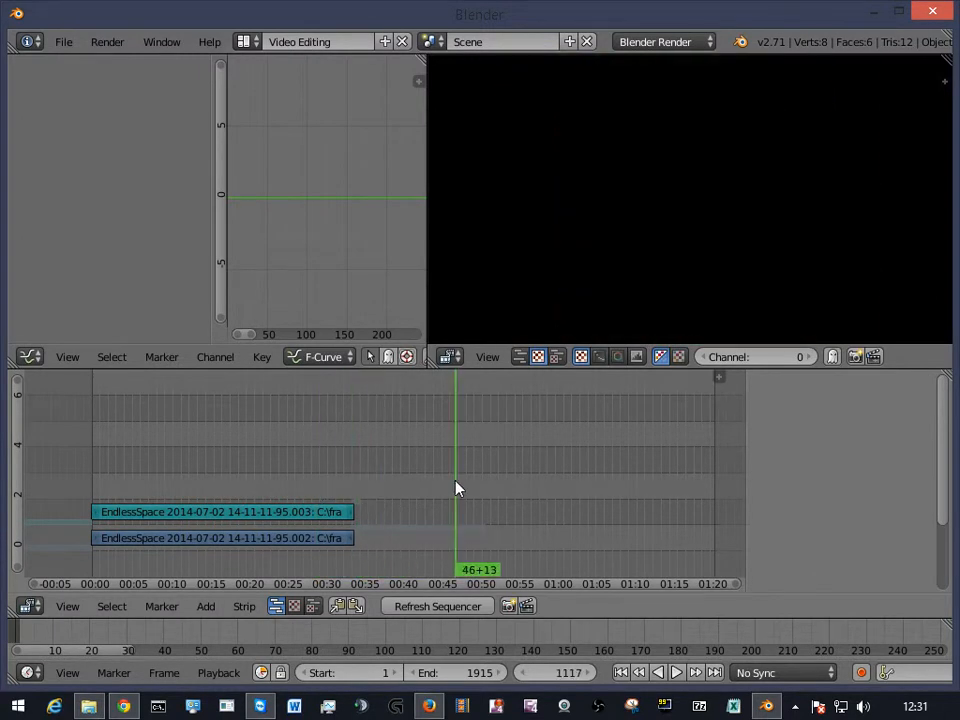
{"action": "left_click", "coordinate": [467, 673]}
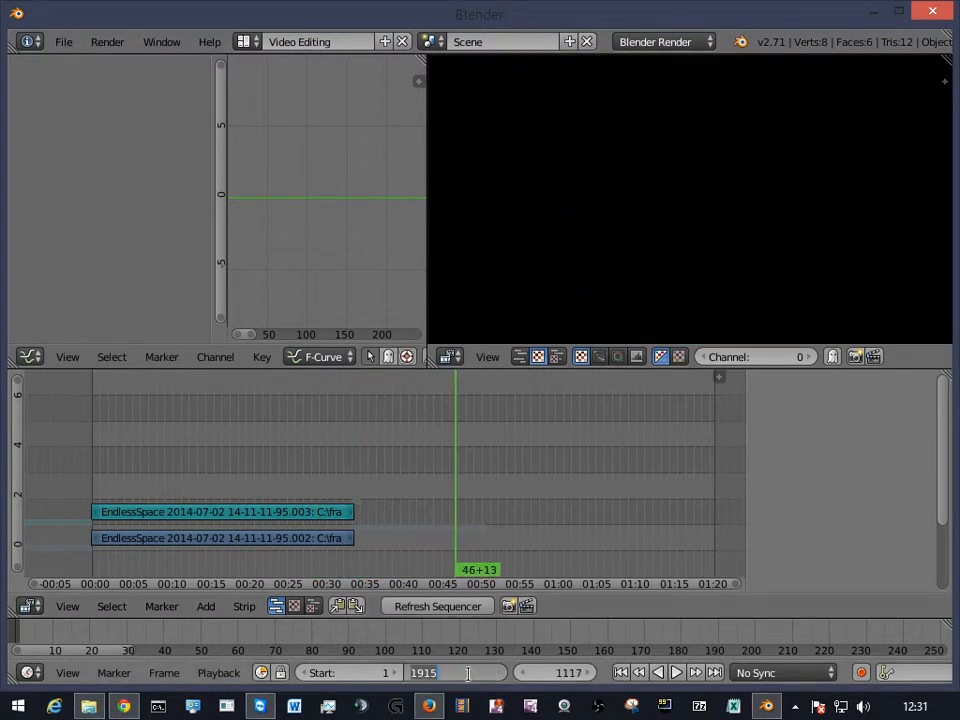
{"action": "type", "text": "1000"}
{"action": "key", "text": "Return"}
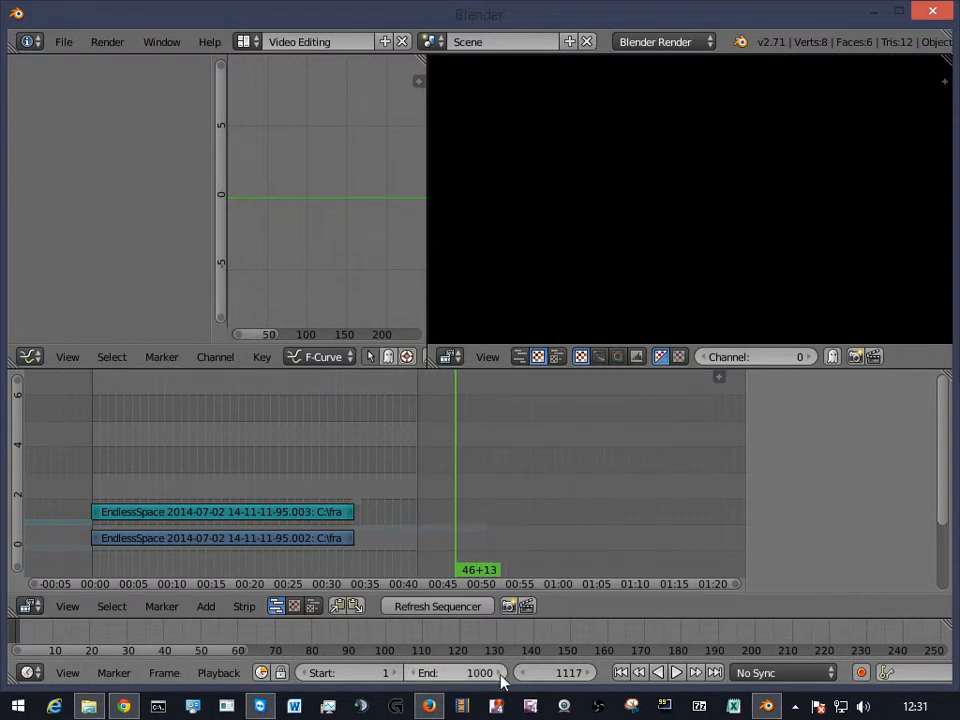
{"action": "left_click", "coordinate": [500, 673]}
{"action": "left_click", "coordinate": [450, 673]}
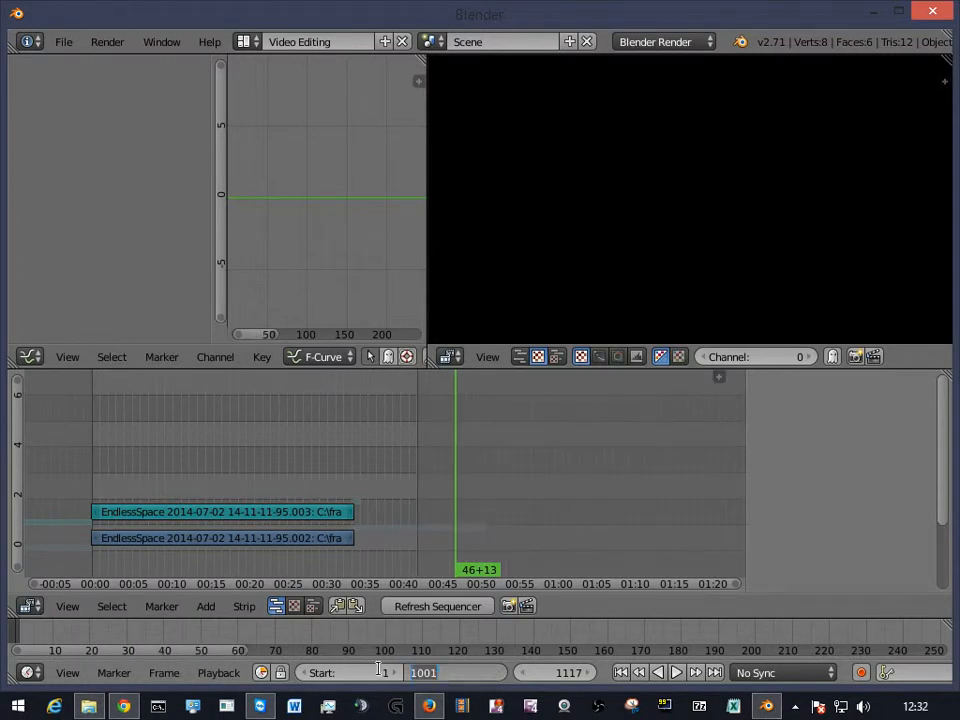
{"action": "type", "text": "800"}
{"action": "key", "text": "Return"}
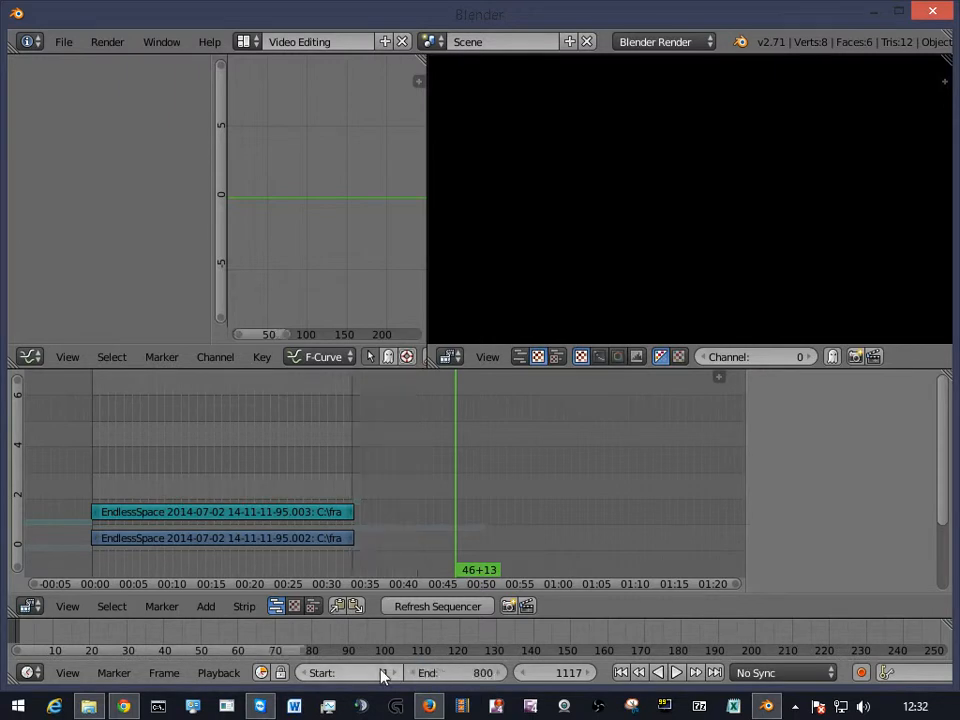
Set the scene's end frame to 810, then fine-tune it down to 806 at the end of the strips.
{"action": "left_click", "coordinate": [483, 674]}
{"action": "type", "text": "810"}
{"action": "key", "text": "Return"}
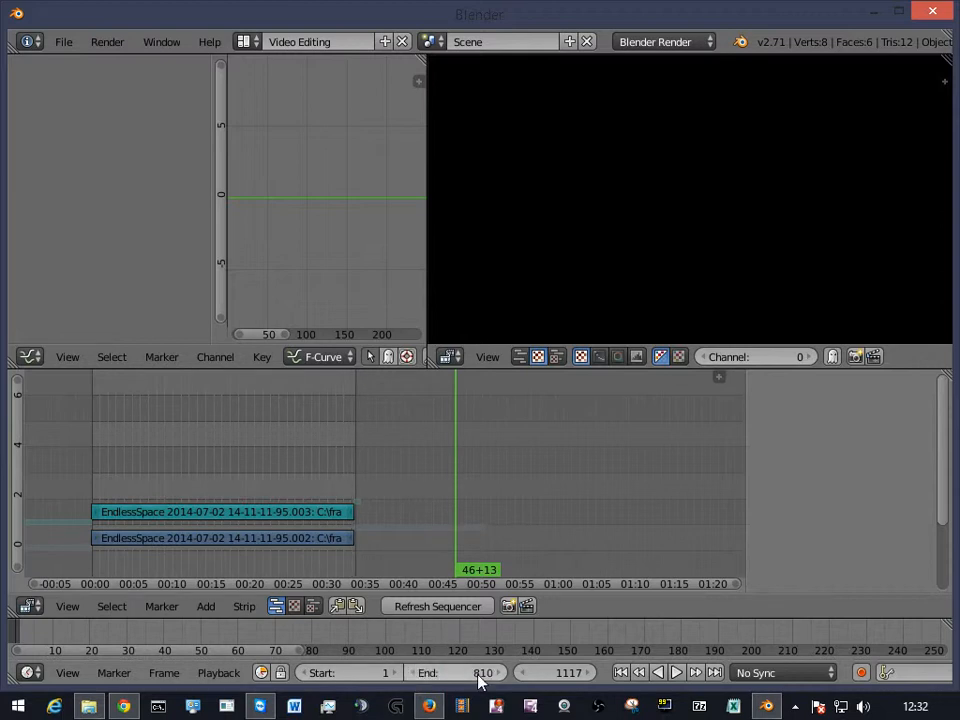
{"action": "scroll", "coordinate": [238, 489], "scroll_direction": "up", "scroll_amount": 8}
{"action": "left_click_drag", "start_coordinate": [190, 432], "coordinate": [215, 437]}
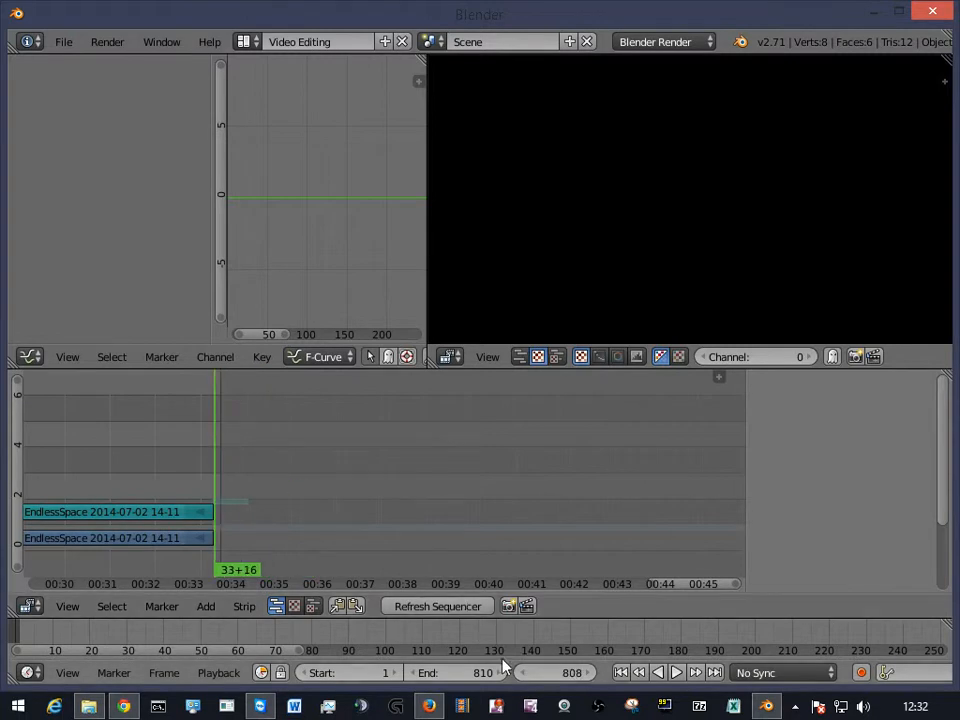
{"action": "left_click", "coordinate": [413, 677]}
{"action": "left_click", "coordinate": [413, 677]}
{"action": "left_click", "coordinate": [413, 677]}
{"action": "left_click", "coordinate": [413, 677]}
{"action": "left_click", "coordinate": [413, 677]}
{"action": "left_click", "coordinate": [501, 673]}
{"action": "left_click", "coordinate": [502, 676]}
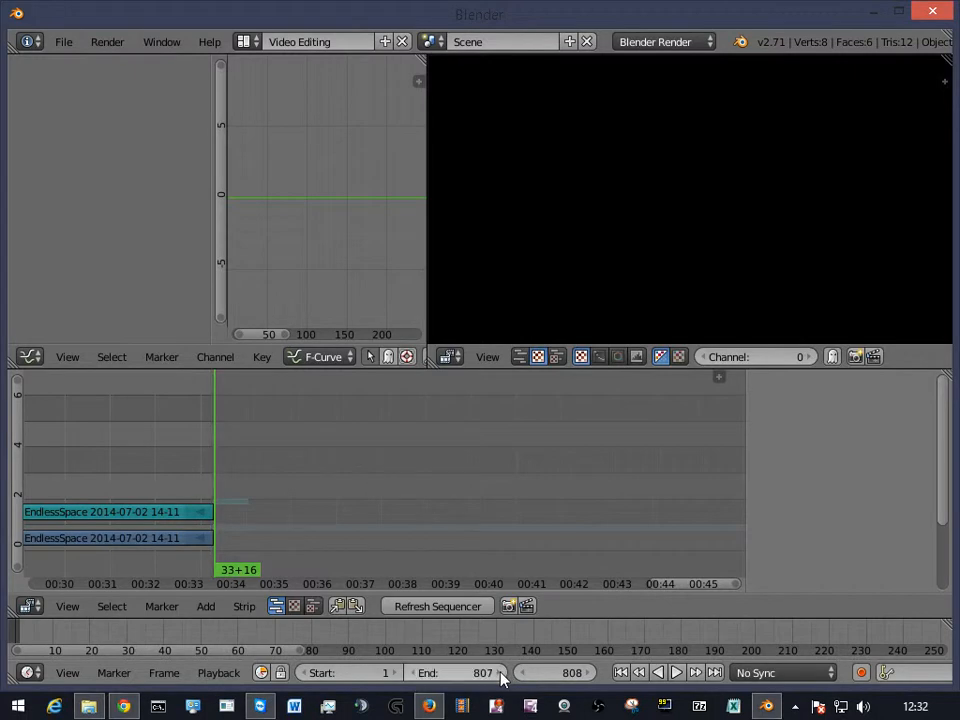
{"action": "left_click", "coordinate": [413, 677]}
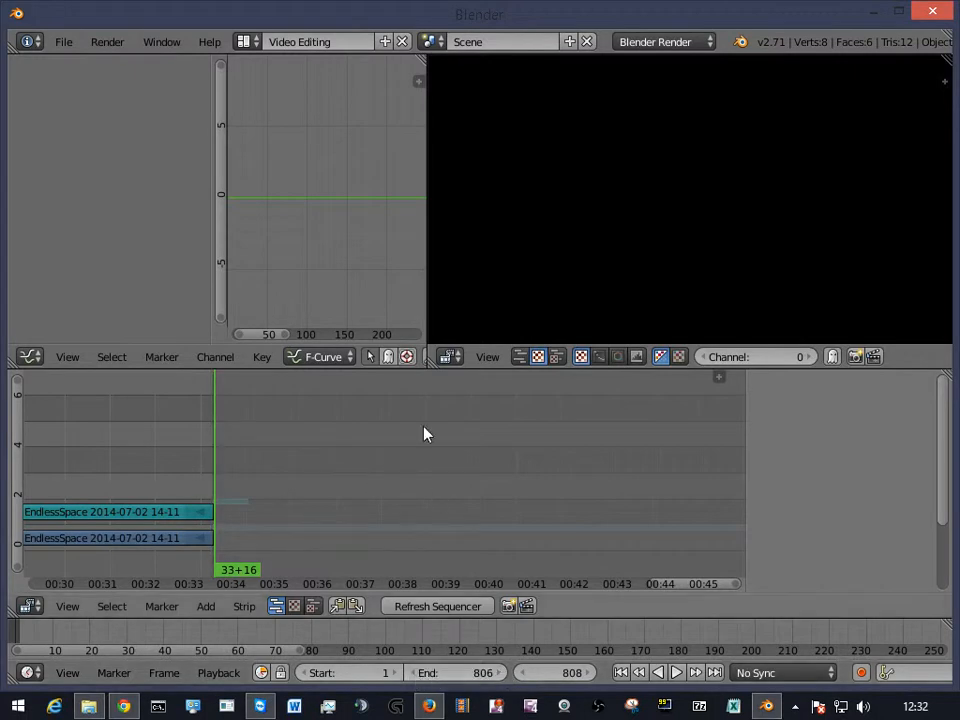
Play the trimmed sequence from its first frame, stop playback and return the playhead to frame 0.
{"action": "left_click", "coordinate": [386, 431]}
{"action": "scroll", "coordinate": [345, 460], "scroll_direction": "down", "scroll_amount": 4}
{"action": "scroll", "coordinate": [340, 470], "scroll_direction": "down", "scroll_amount": 5}
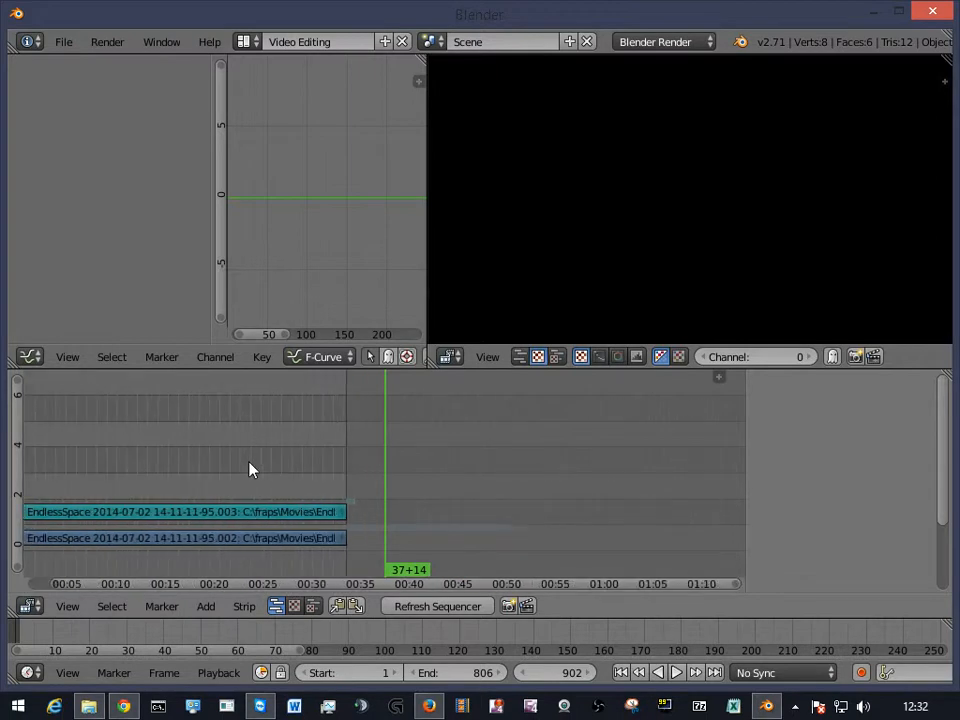
{"action": "left_click_drag", "start_coordinate": [418, 585], "coordinate": [195, 589]}
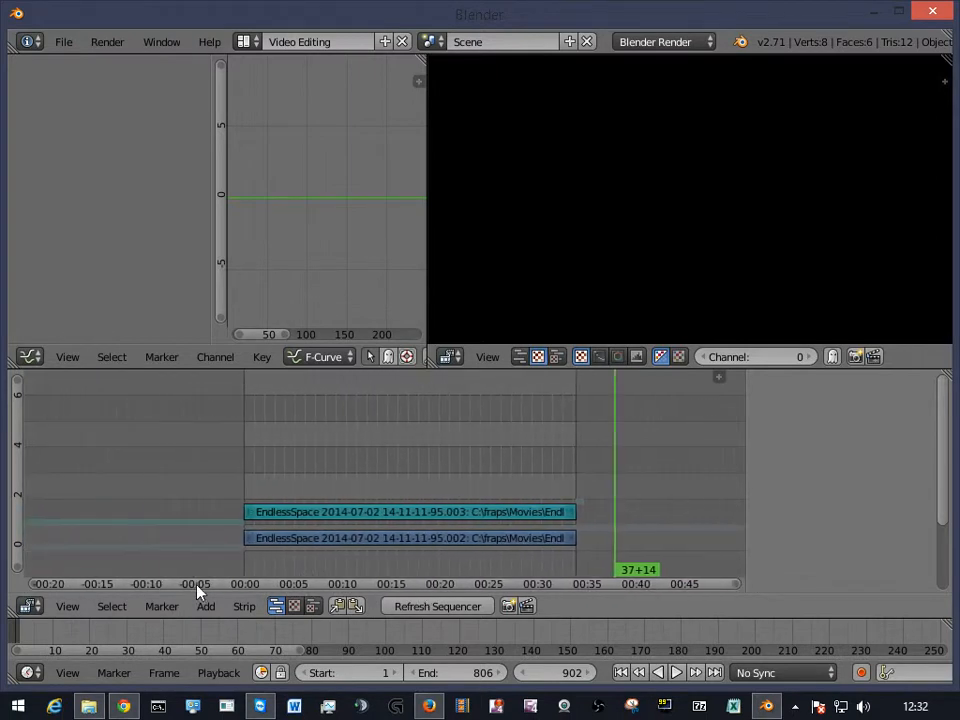
{"action": "scroll", "coordinate": [405, 454], "scroll_direction": "down", "scroll_amount": 1}
{"action": "scroll", "coordinate": [431, 463], "scroll_direction": "up", "scroll_amount": 3}
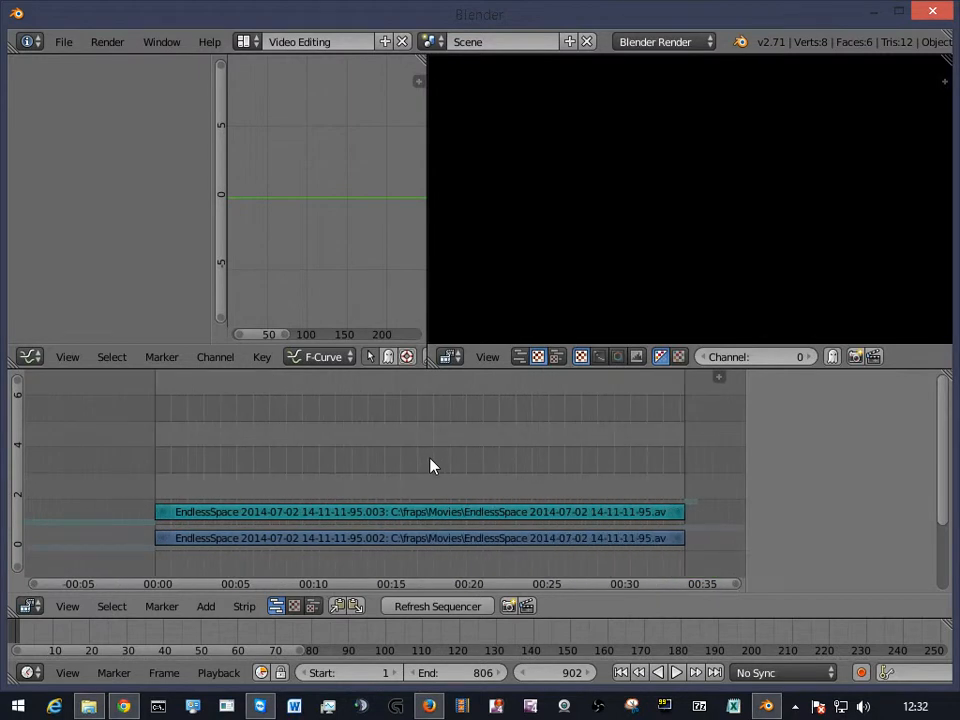
{"action": "scroll", "coordinate": [432, 466], "scroll_direction": "up", "scroll_amount": 1}
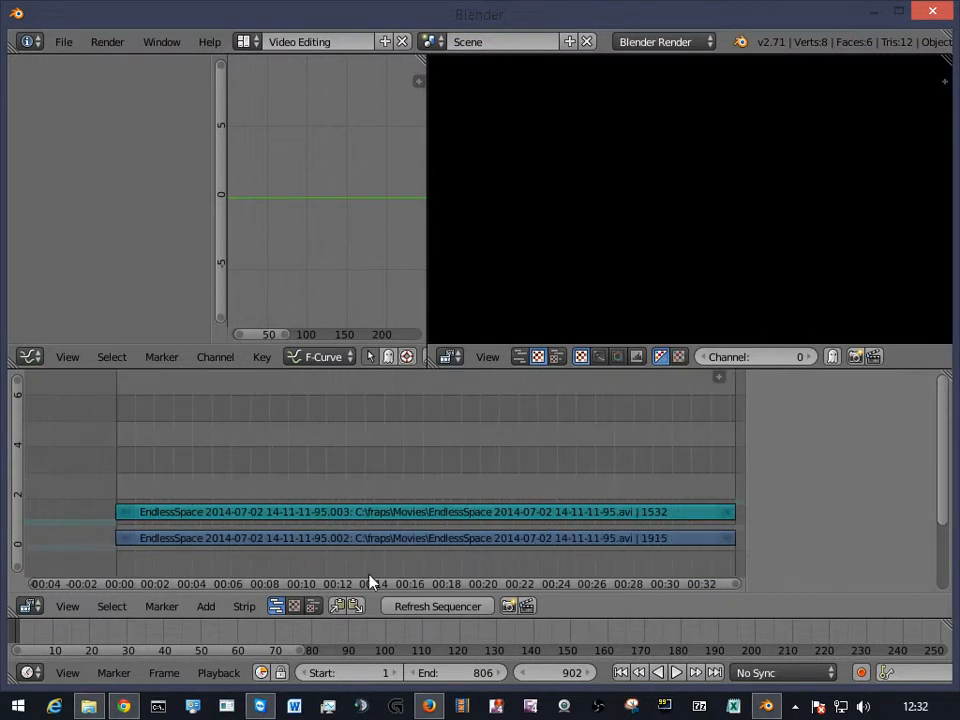
{"action": "left_click", "coordinate": [622, 673]}
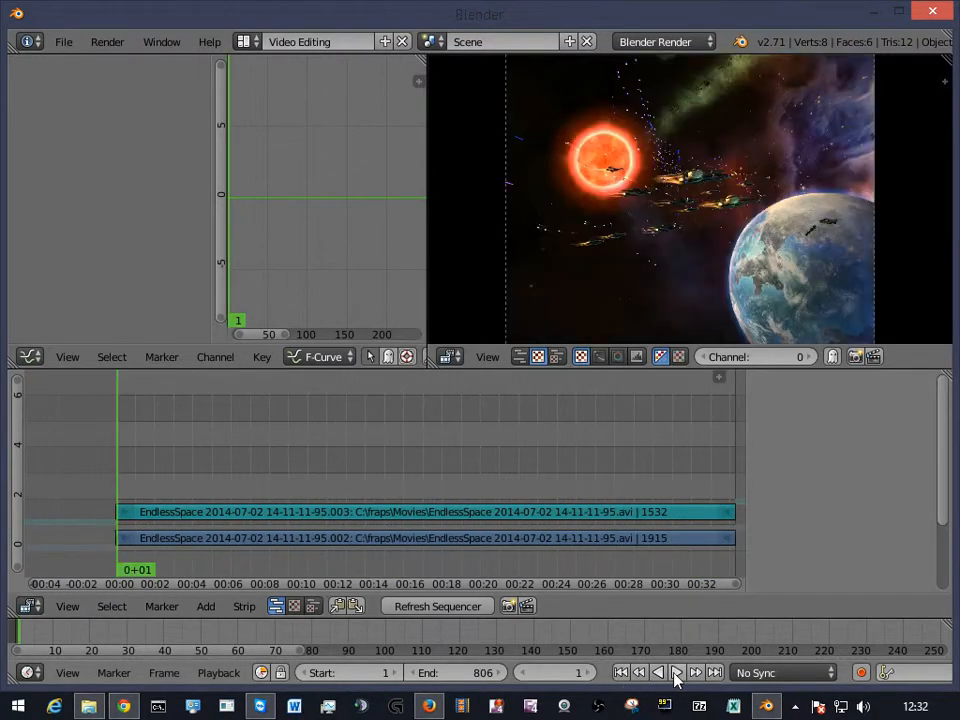
{"action": "left_click", "coordinate": [675, 673]}
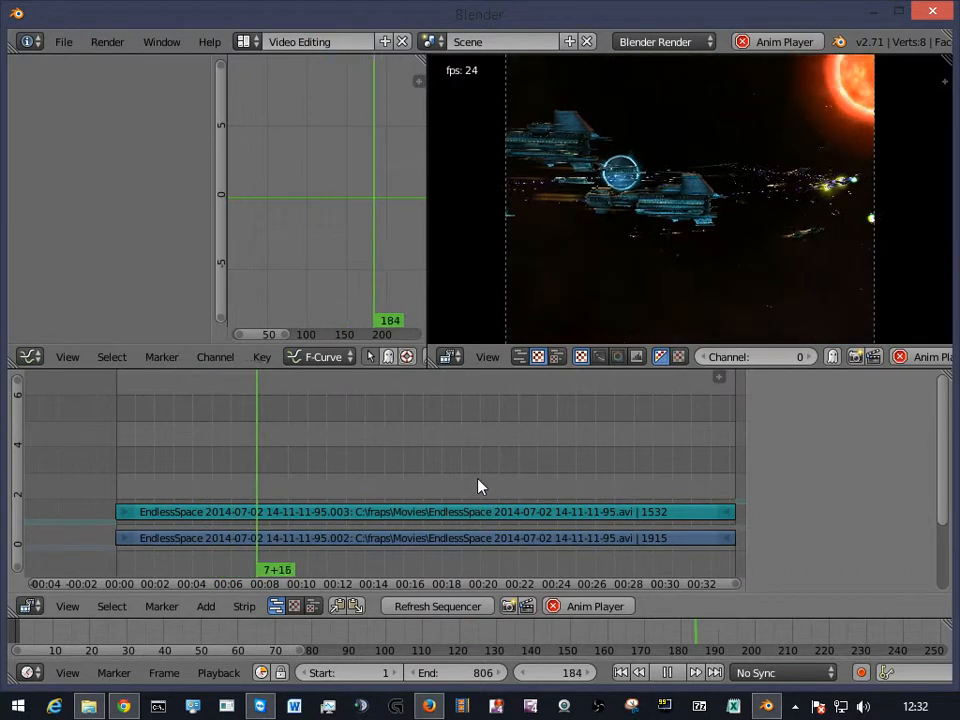
{"action": "key", "text": "alt+a"}
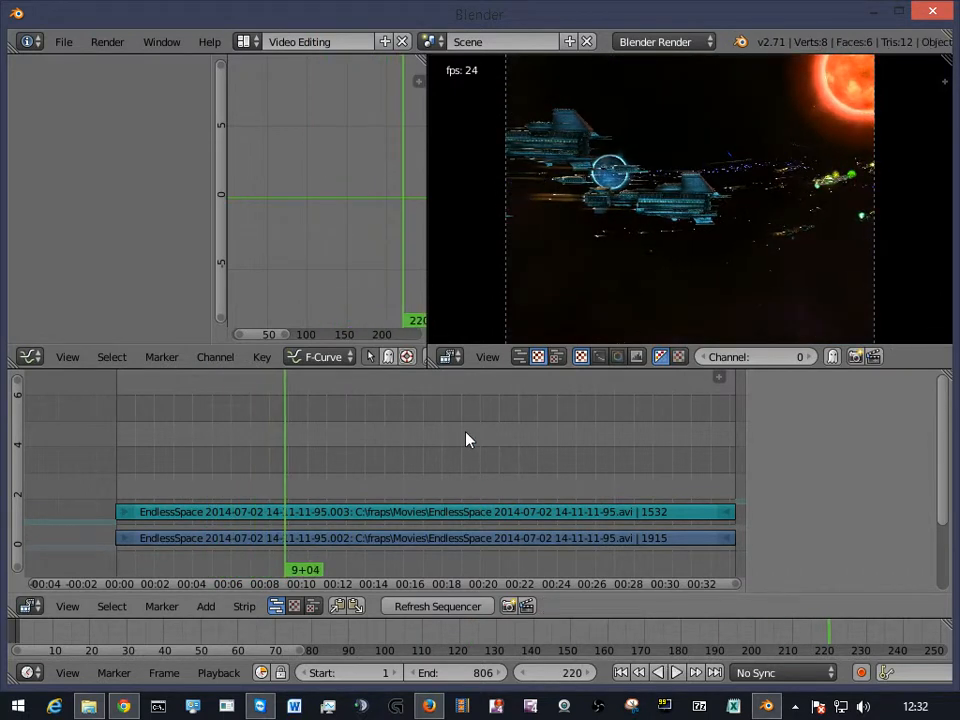
{"action": "left_click_drag", "start_coordinate": [300, 453], "coordinate": [100, 481]}
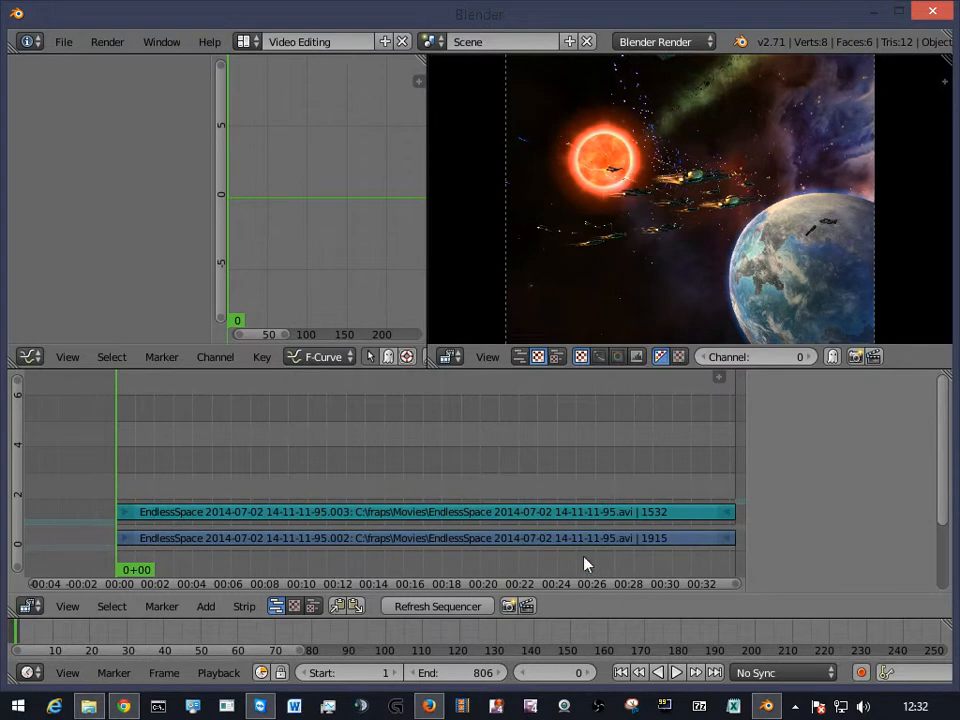
Save the project in the Documents folder as spacefight1.blend.
{"action": "left_click", "coordinate": [66, 42]}
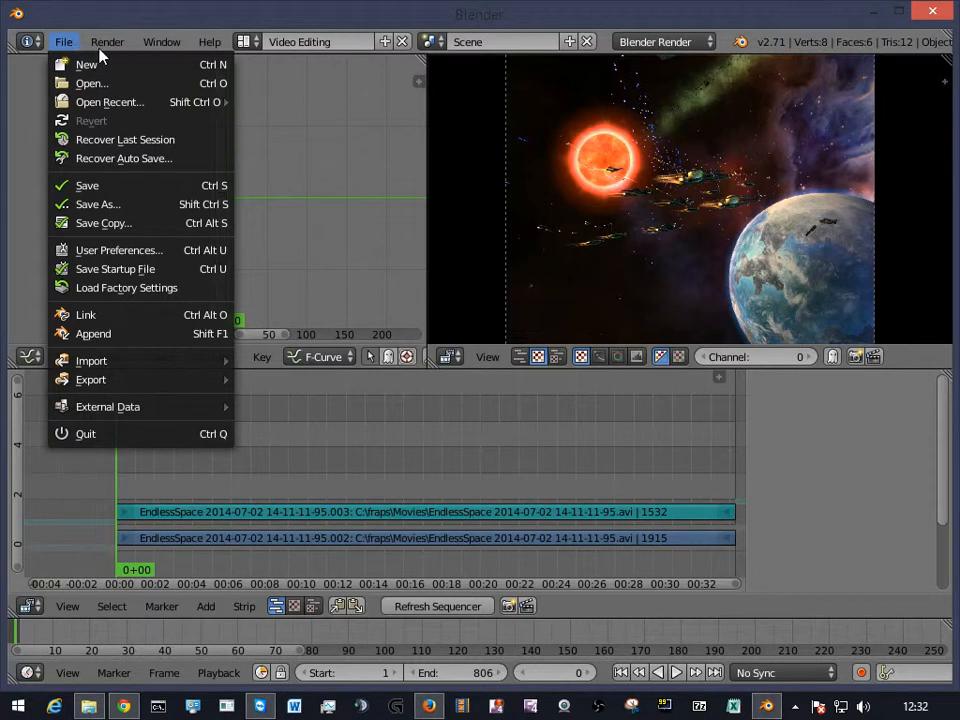
{"action": "left_click", "coordinate": [110, 48]}
{"action": "left_click", "coordinate": [108, 43]}
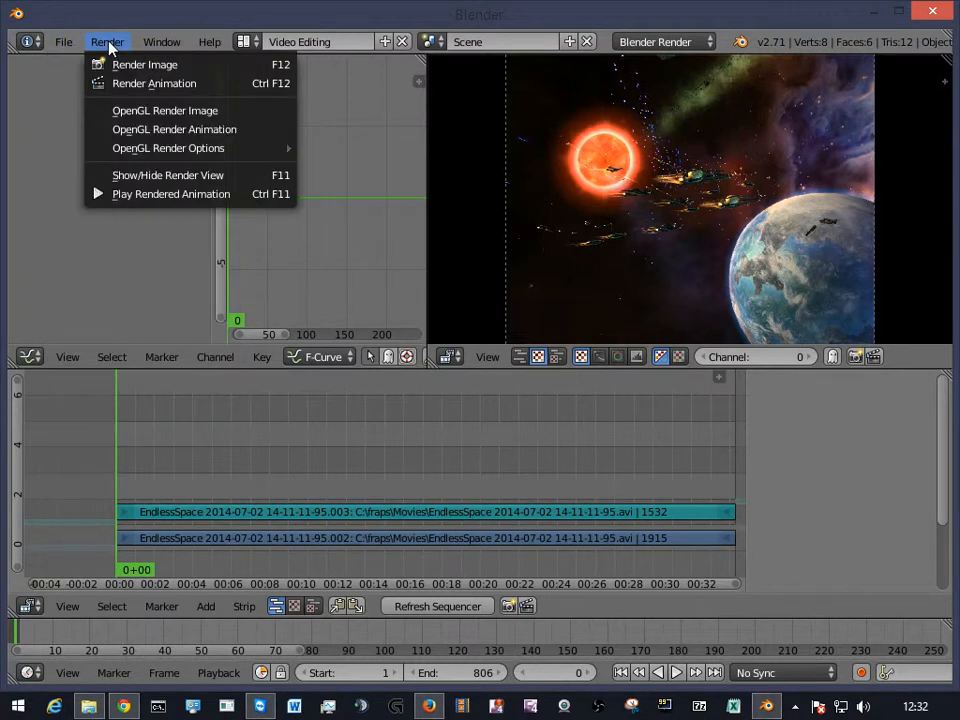
{"action": "left_click", "coordinate": [64, 42]}
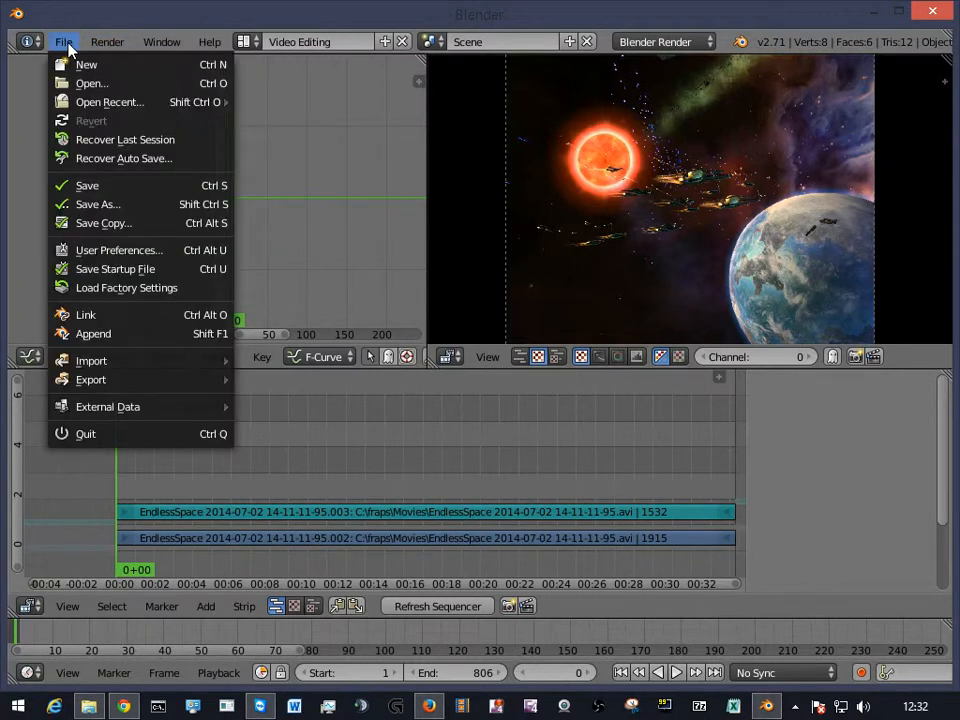
{"action": "left_click", "coordinate": [120, 205]}
{"action": "left_click", "coordinate": [410, 110]}
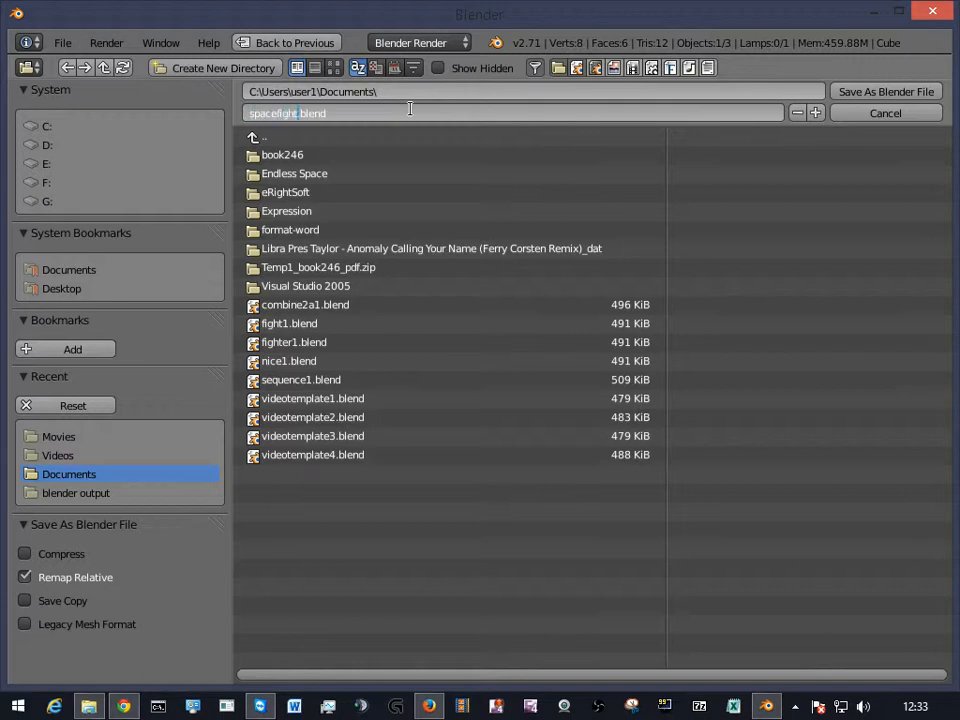
{"action": "type", "text": "spacefight1"}
{"action": "key", "text": "Return"}
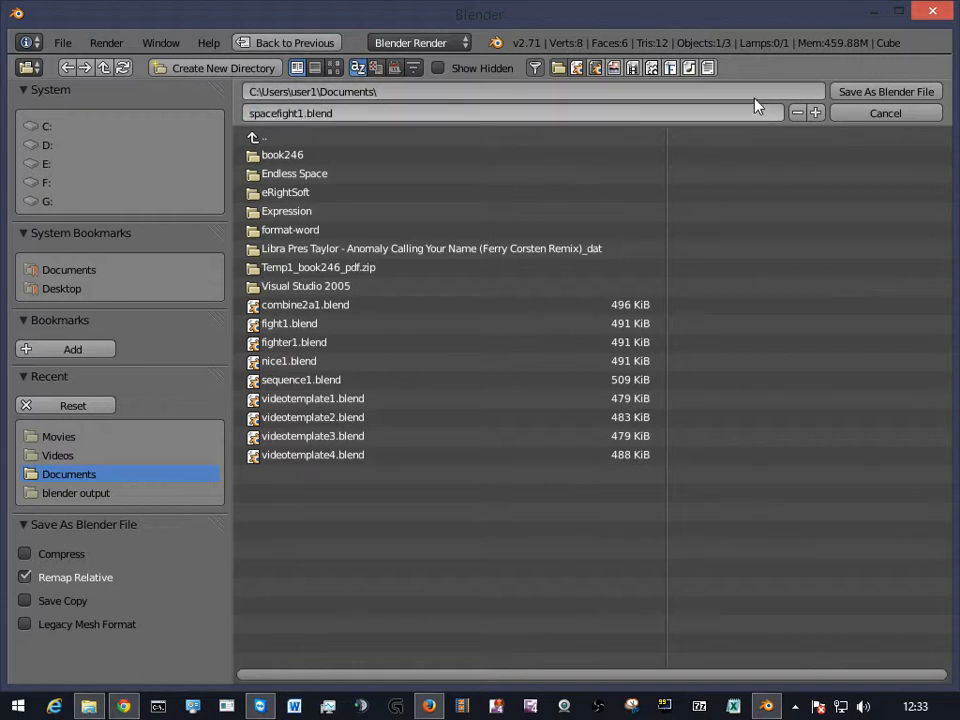
{"action": "left_click", "coordinate": [868, 92]}
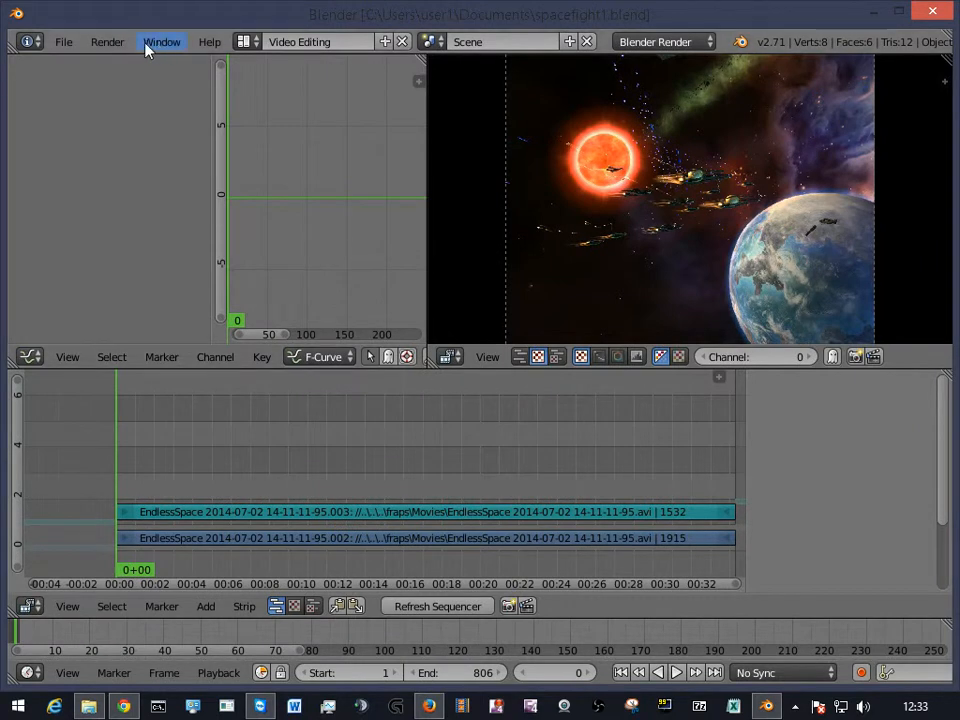
Render the full animation of the edited sequence and view the rendered result.
{"action": "left_click", "coordinate": [107, 42]}
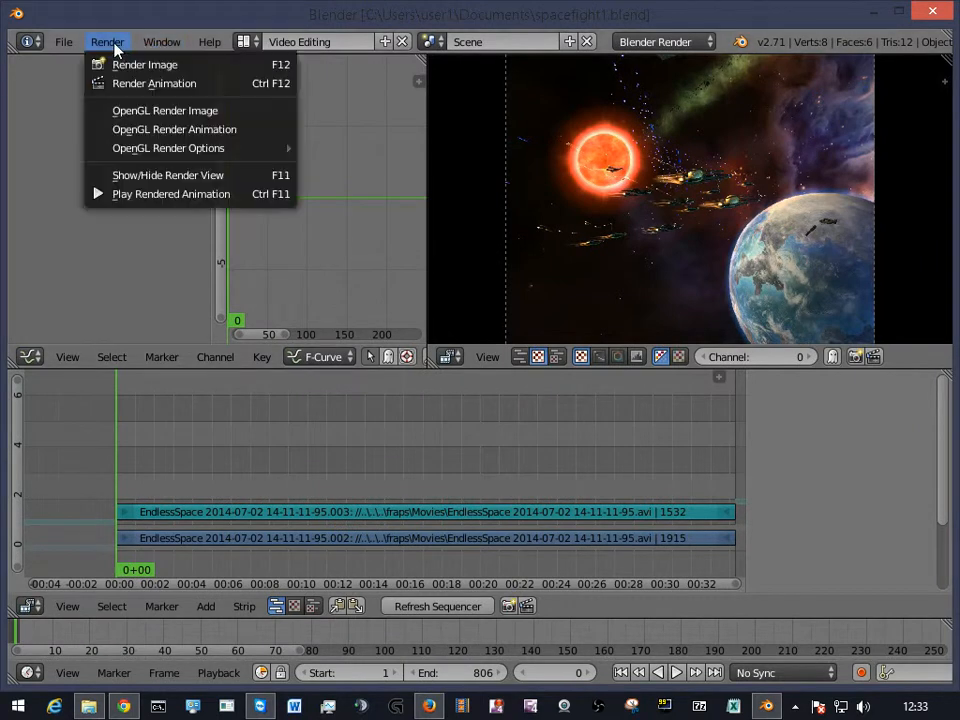
{"action": "left_click", "coordinate": [160, 84]}
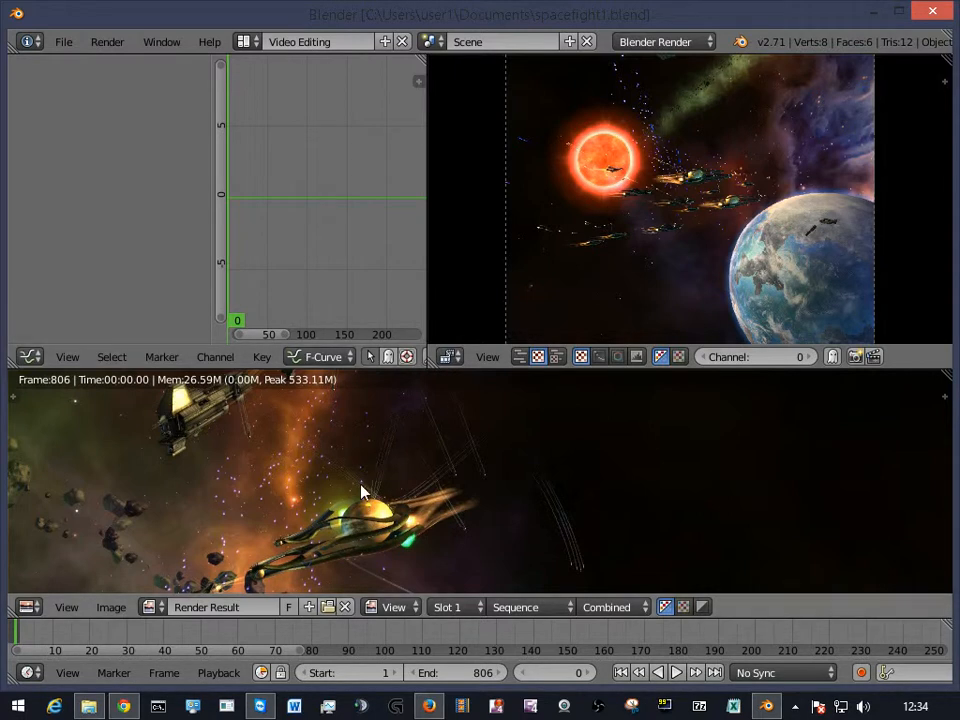
{"action": "scroll", "coordinate": [346, 490], "scroll_direction": "down", "scroll_amount": 1}
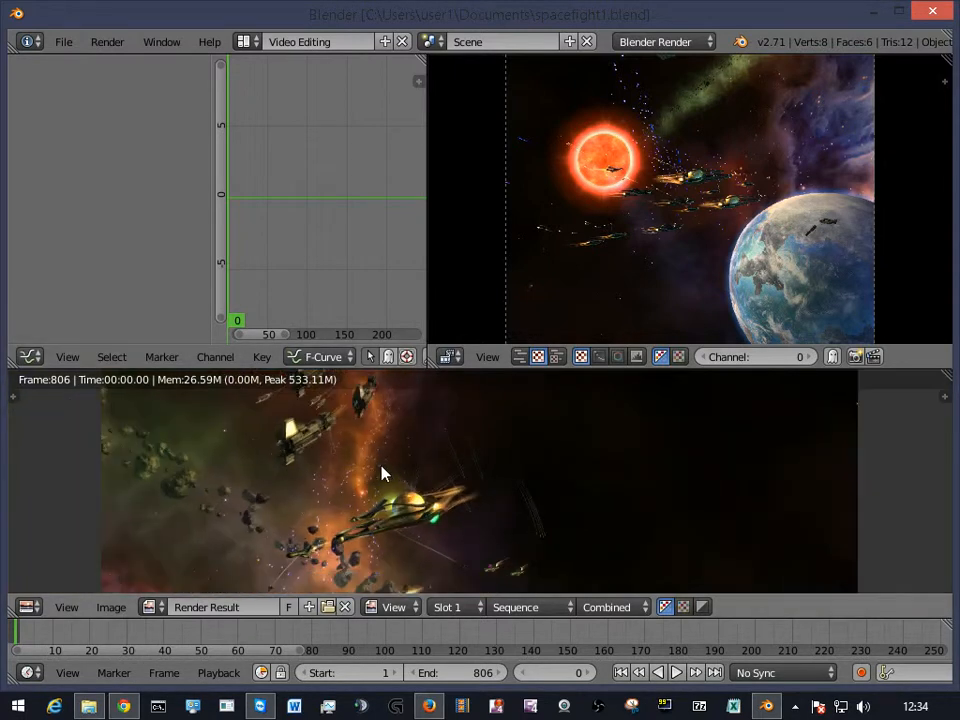
Minimise Blender, open the Videos folder in File Explorer and select the rendered file 0001-0806.avi.
{"action": "left_click", "coordinate": [873, 15]}
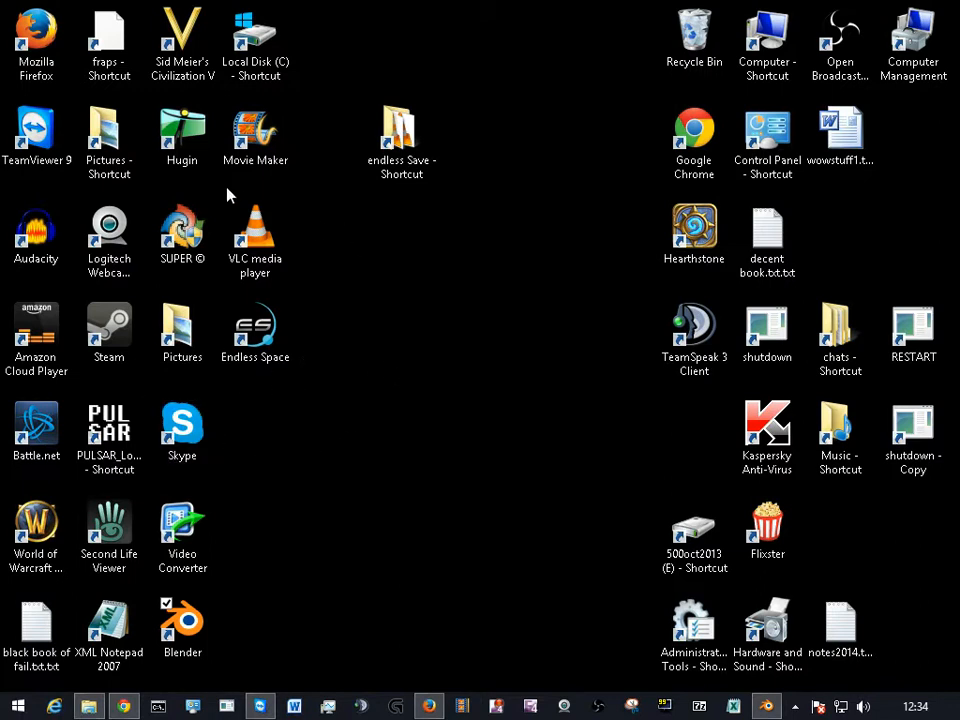
{"action": "double_click", "coordinate": [181, 323]}
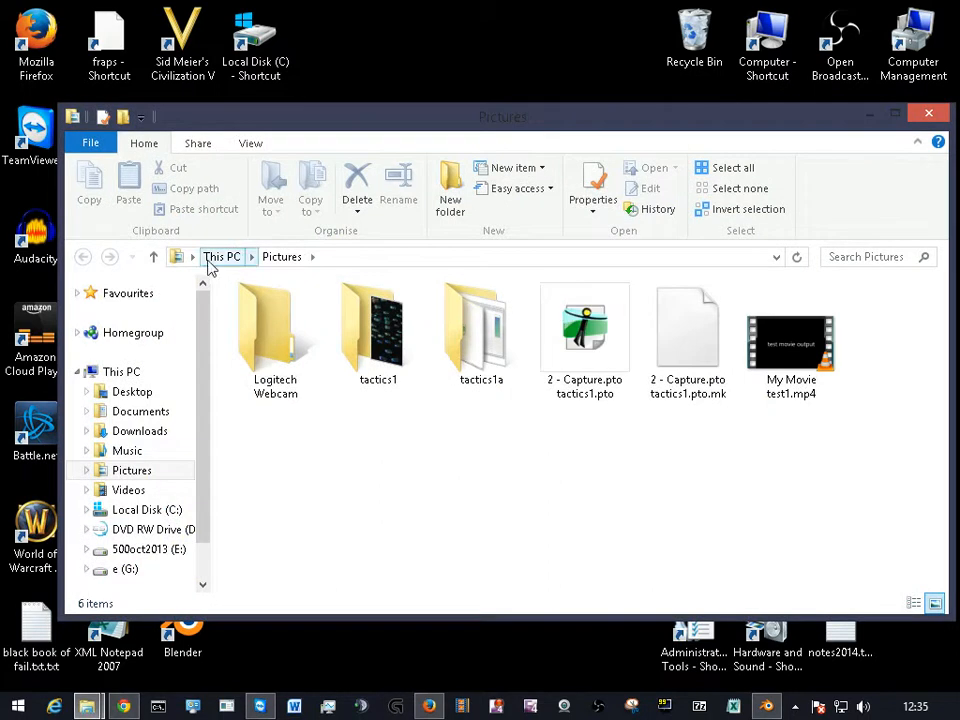
{"action": "left_click", "coordinate": [130, 490]}
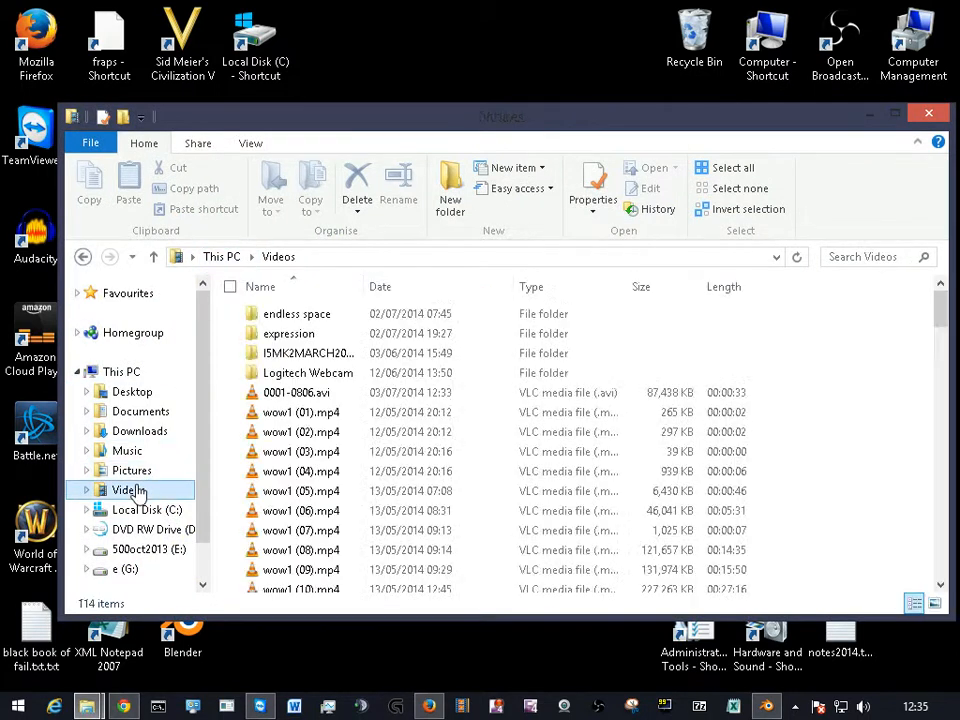
{"action": "left_click", "coordinate": [342, 395]}
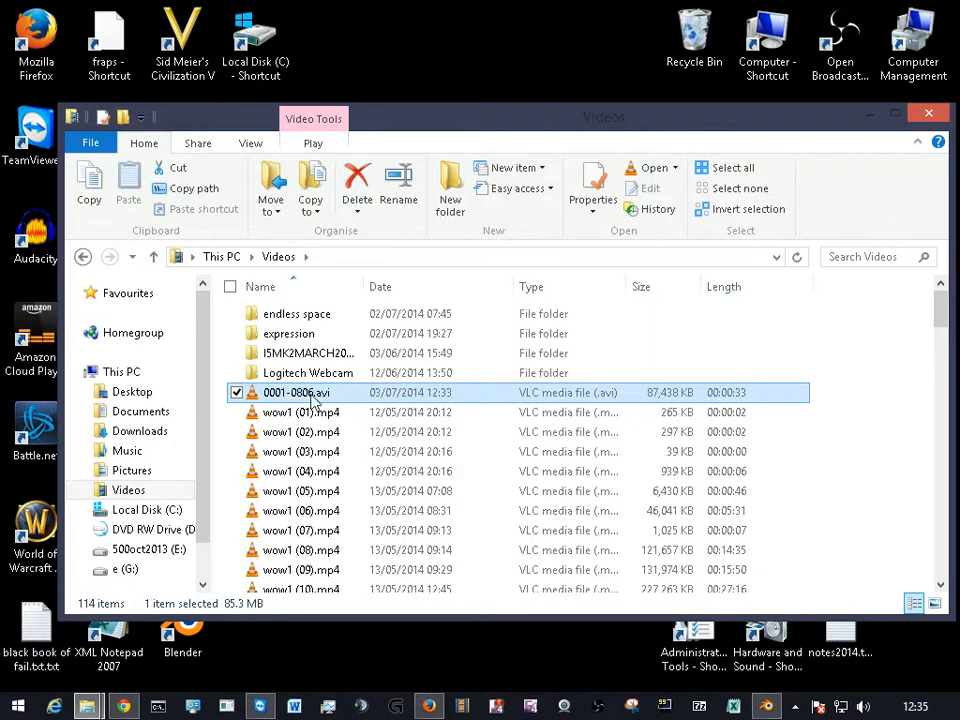
Look through the Videos folder and its endless space subfolder, then return to the Videos folder.
{"action": "scroll", "coordinate": [345, 410], "scroll_direction": "down", "scroll_amount": 5}
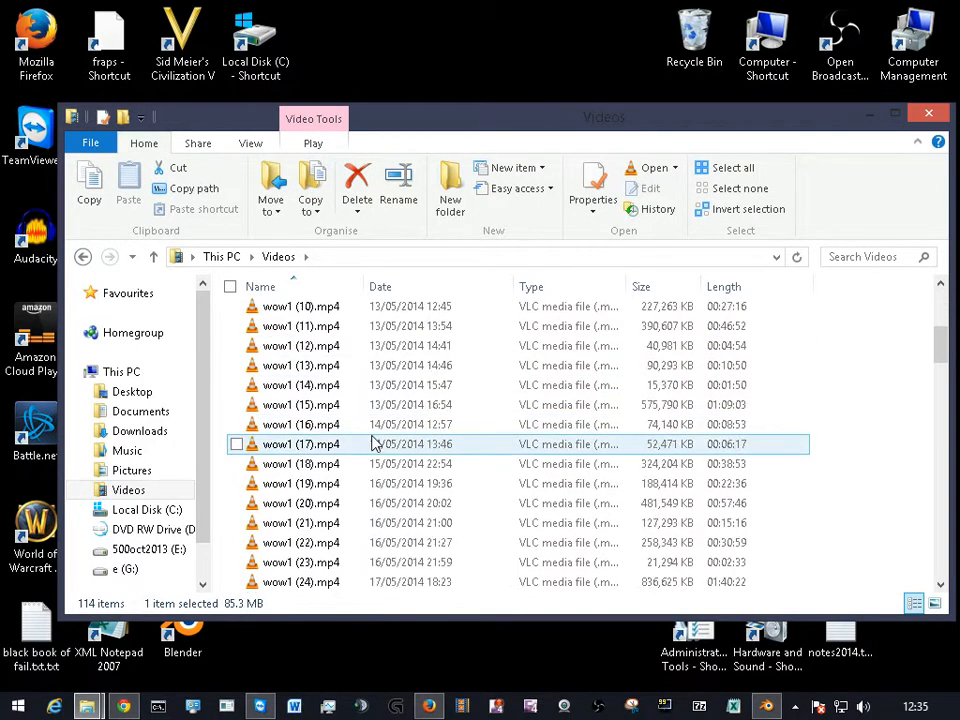
{"action": "scroll", "coordinate": [380, 444], "scroll_direction": "down", "scroll_amount": 20}
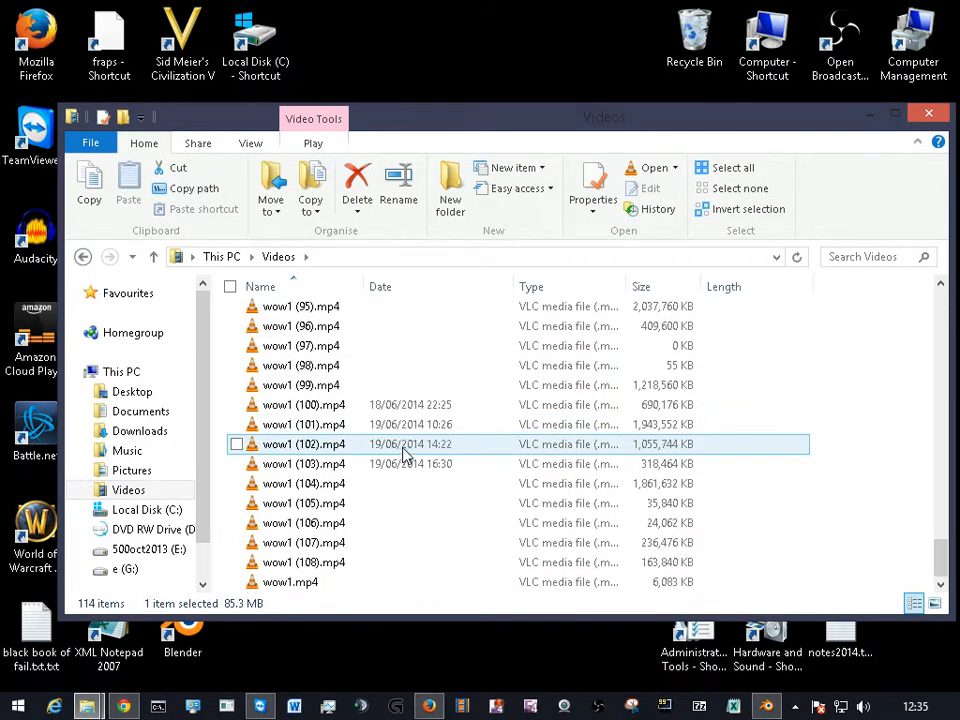
{"action": "scroll", "coordinate": [418, 457], "scroll_direction": "up", "scroll_amount": 20}
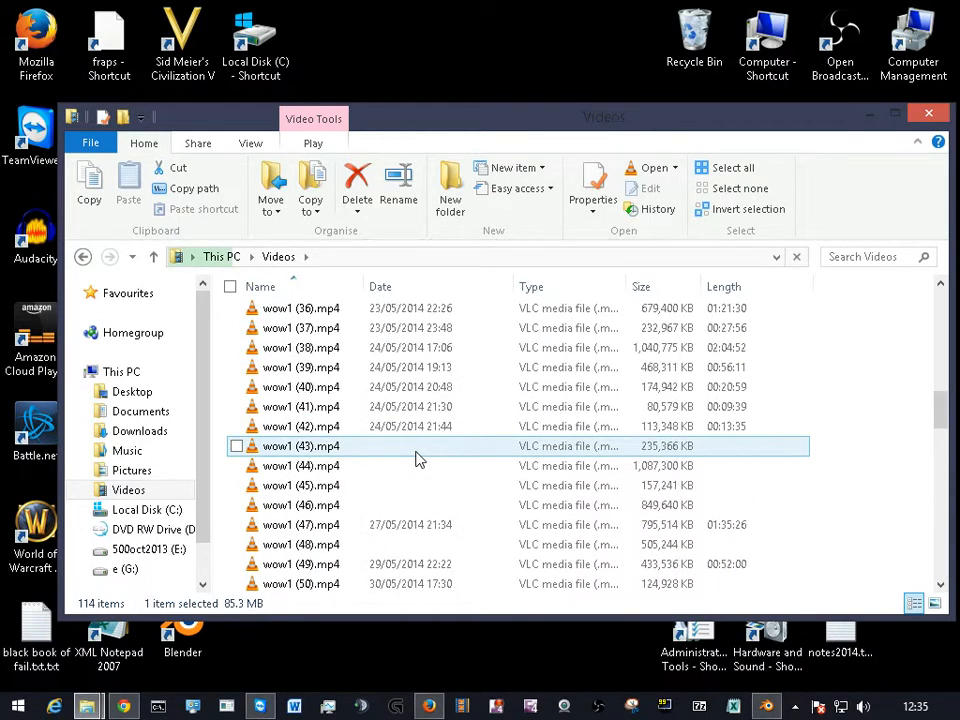
{"action": "double_click", "coordinate": [306, 315]}
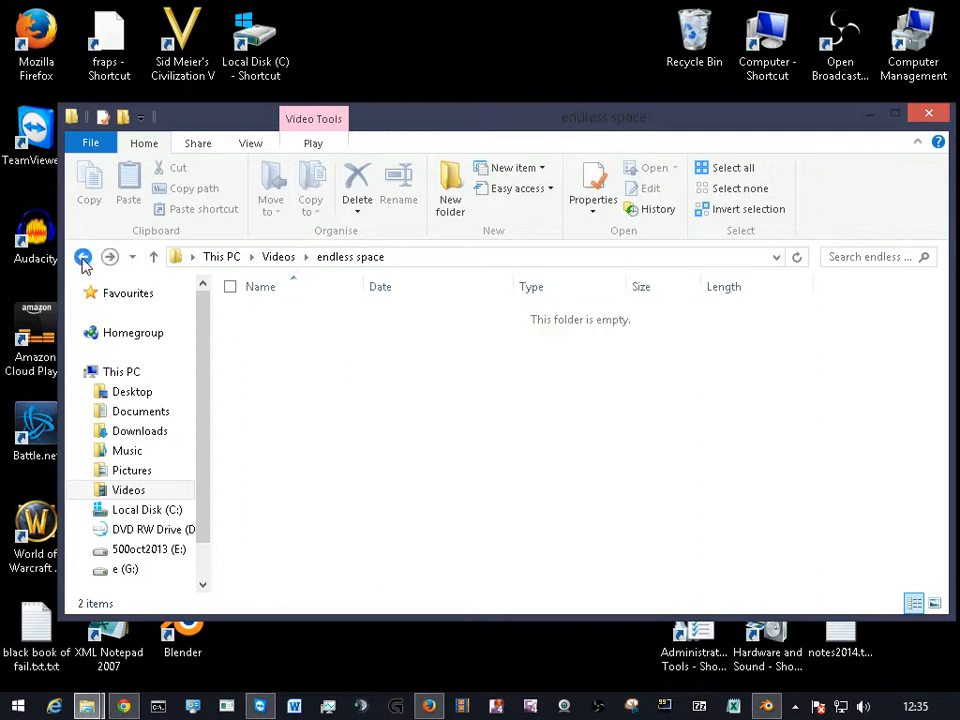
{"action": "left_click", "coordinate": [83, 258]}
Play 0001-0806.avi in VLC media player to check the render, close the player and switch back to Blender.
{"action": "left_click", "coordinate": [342, 398]}
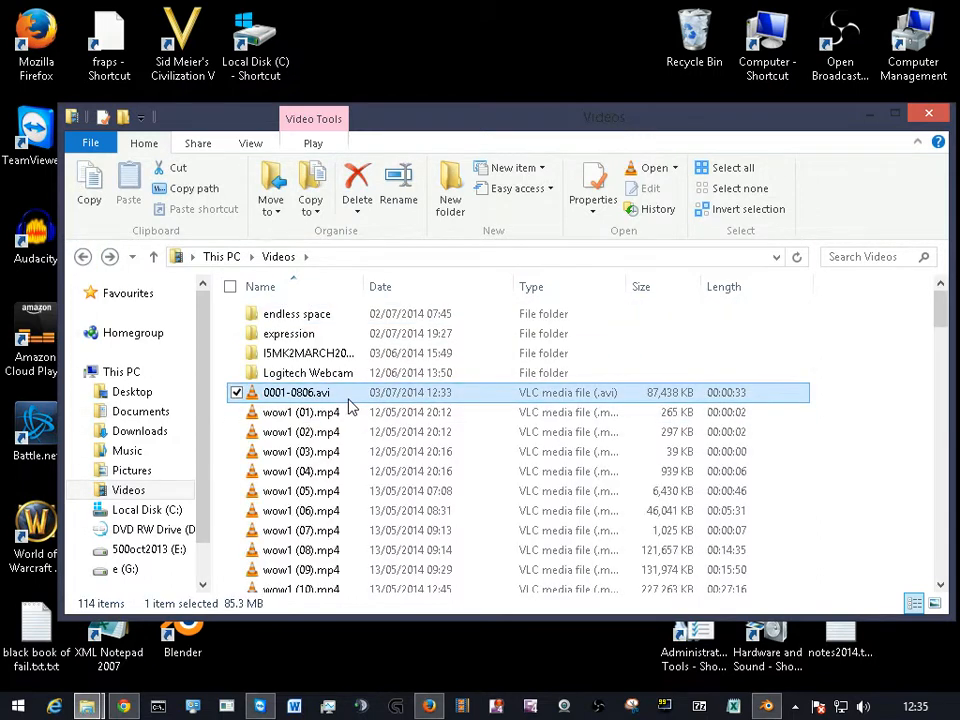
{"action": "double_click", "coordinate": [353, 398]}
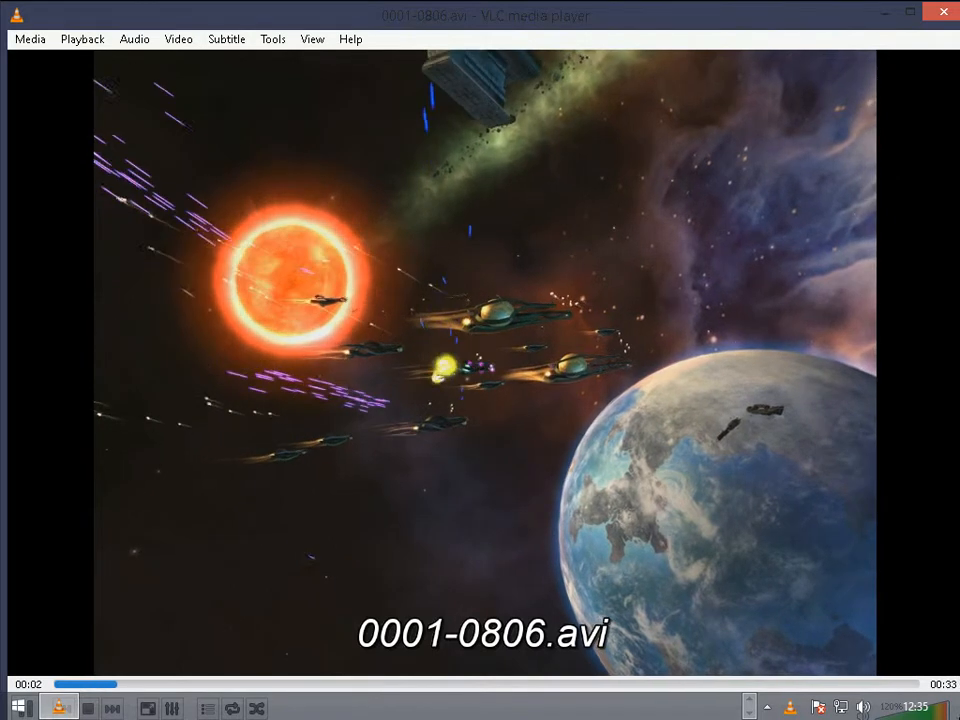
{"action": "mouse_move", "coordinate": [959, 719]}
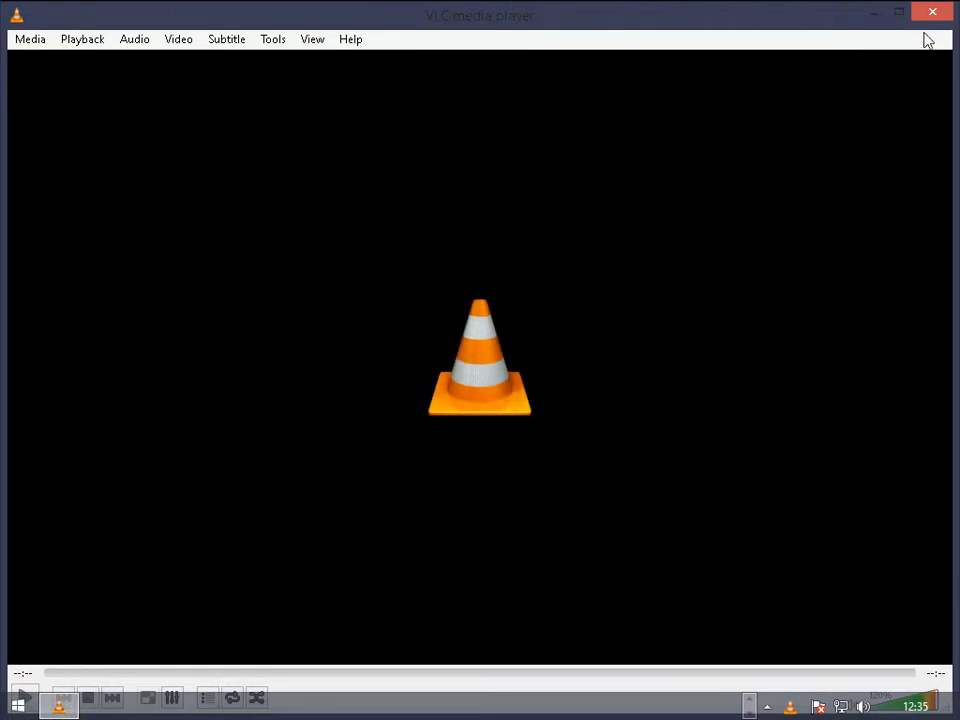
{"action": "left_click", "coordinate": [933, 14]}
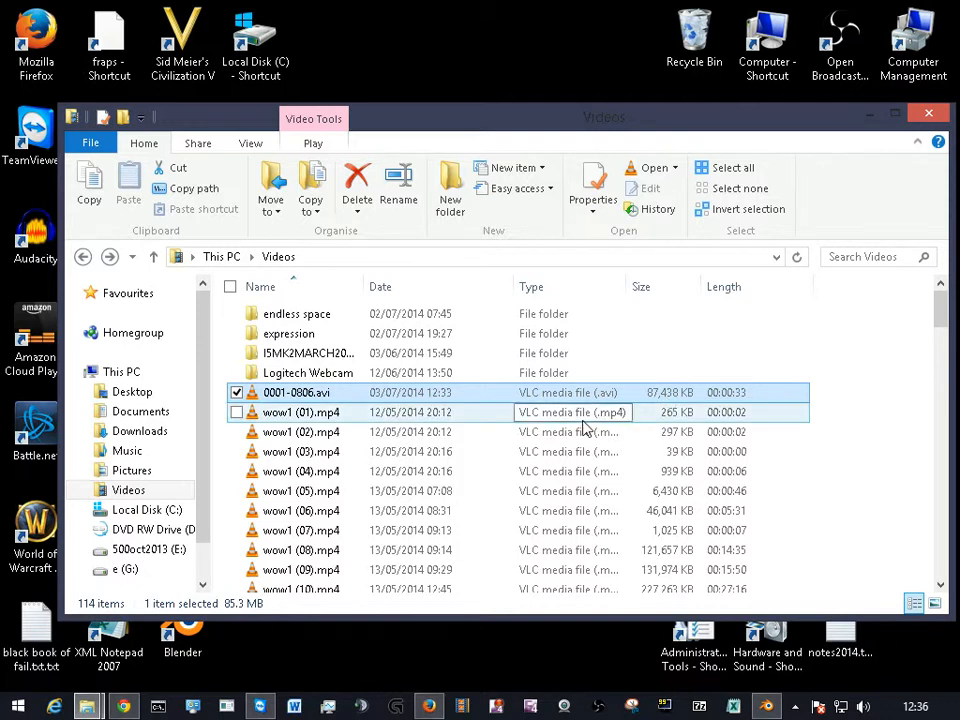
{"action": "left_click", "coordinate": [870, 118]}
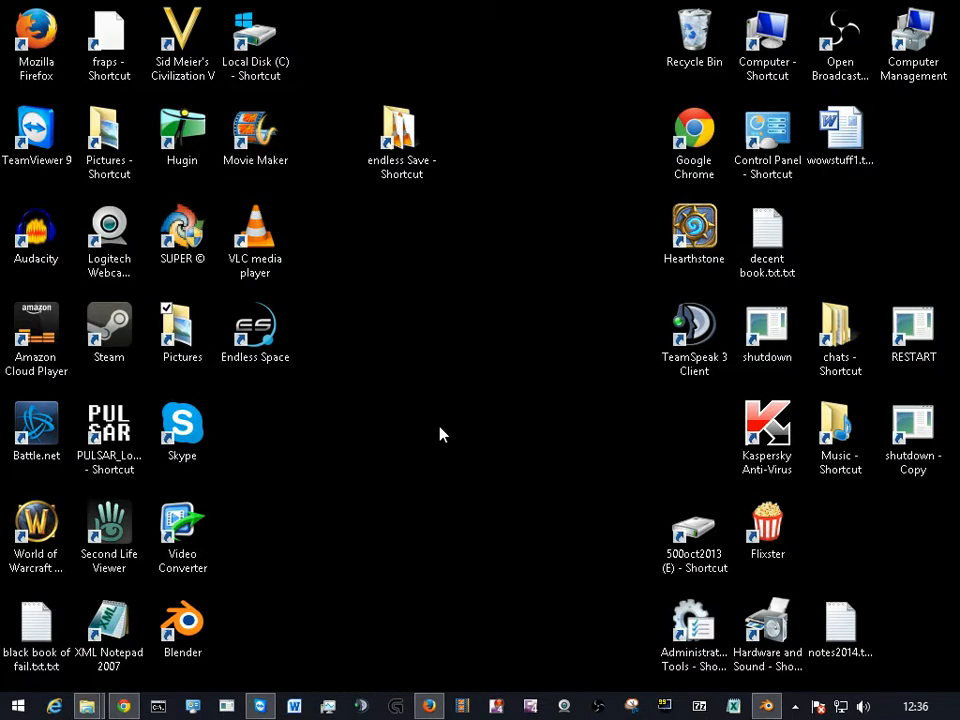
{"action": "left_click", "coordinate": [763, 706]}
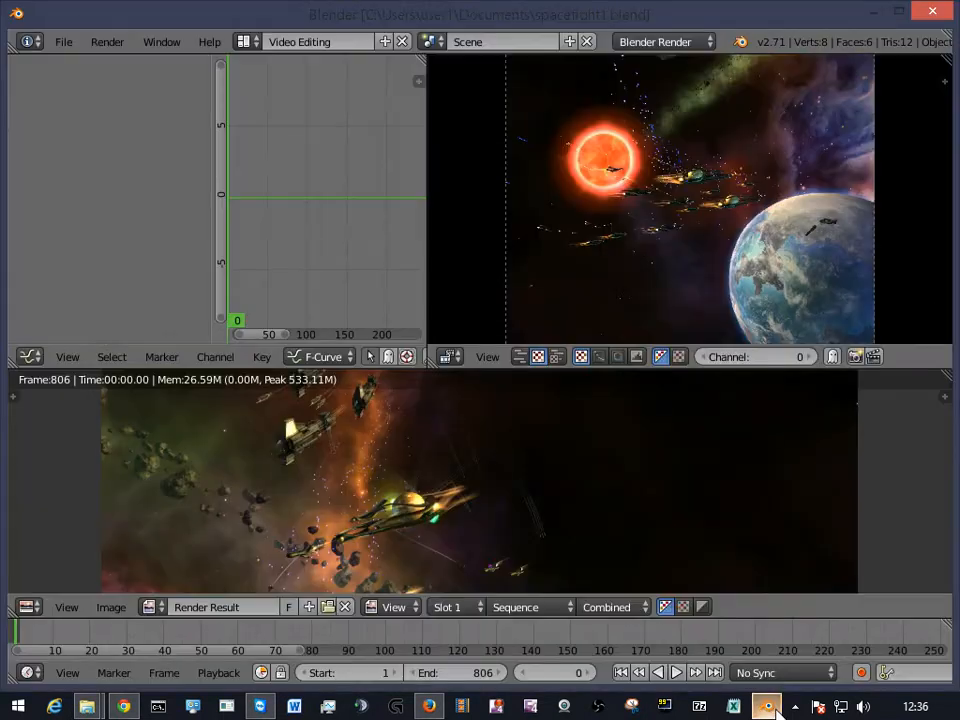